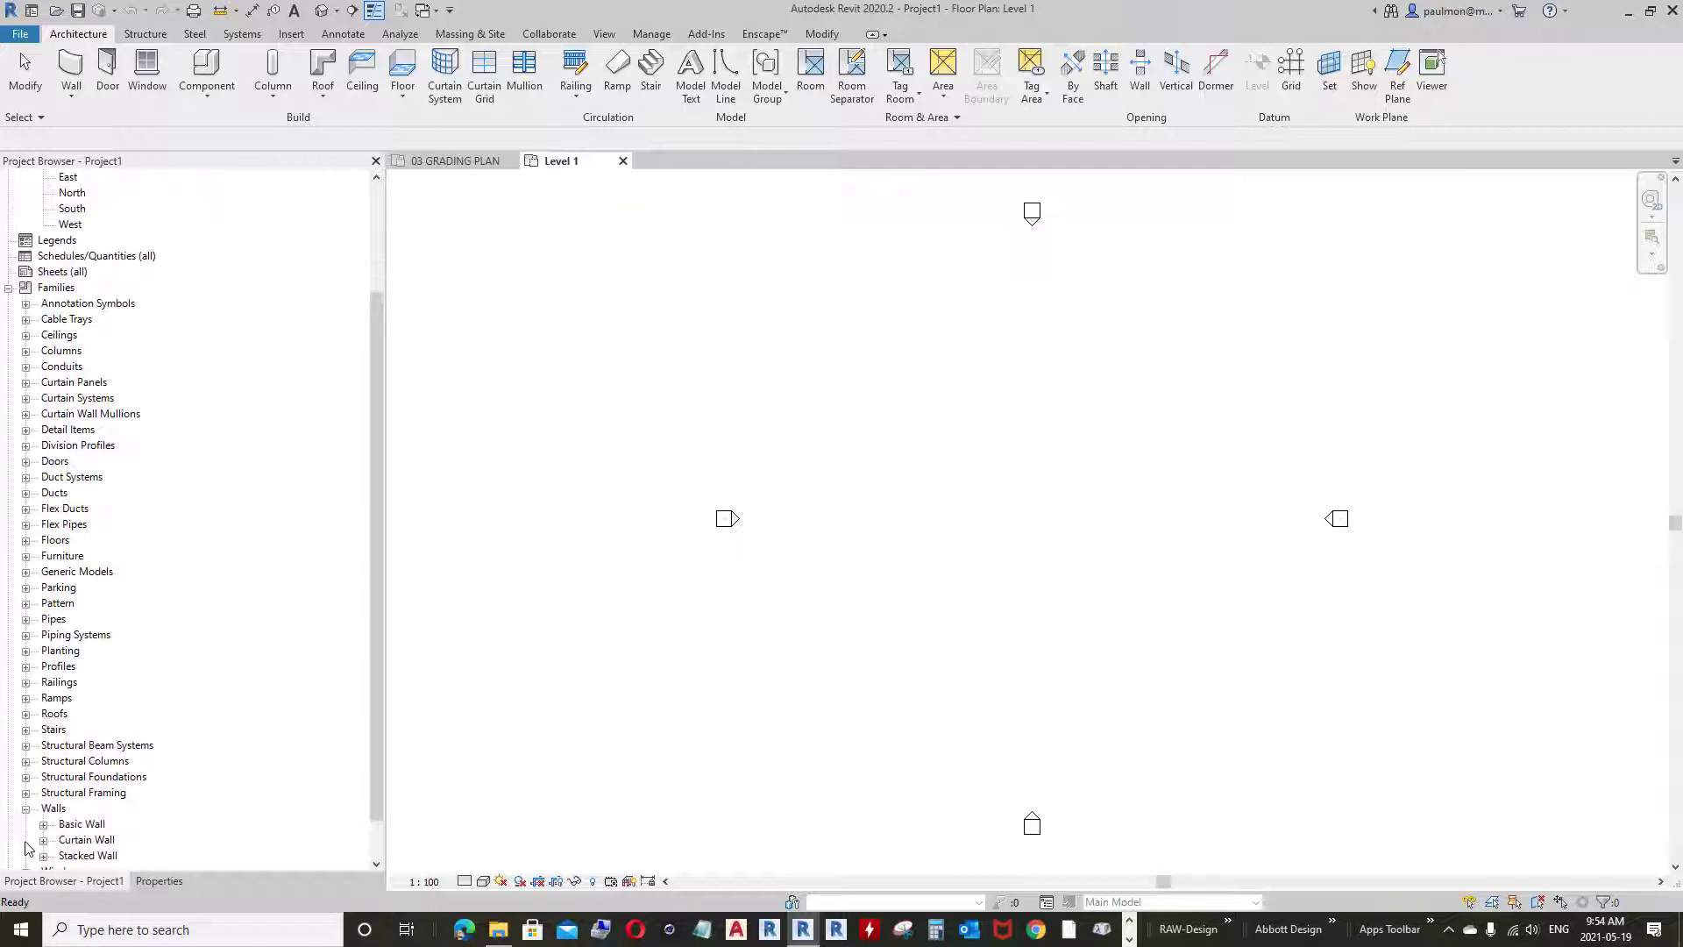
Duplicate the basic wall type Generic - 150mm under the name "152mm stud with wood siding"
scroll(215, 614, down, 1)
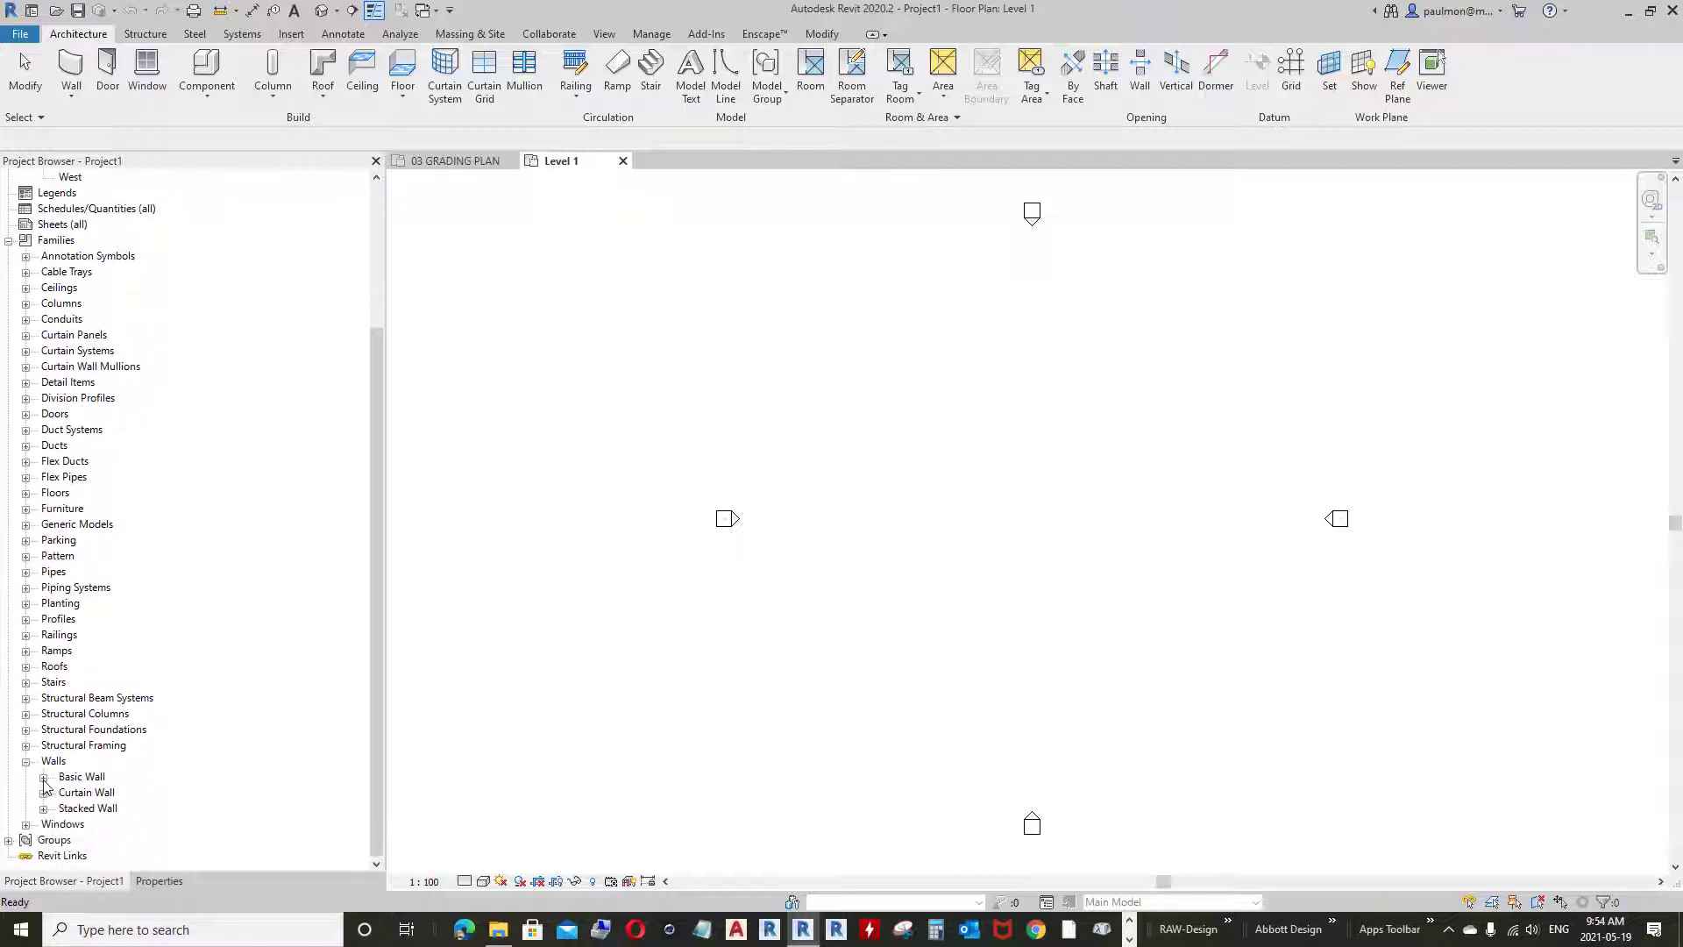
click(44, 778)
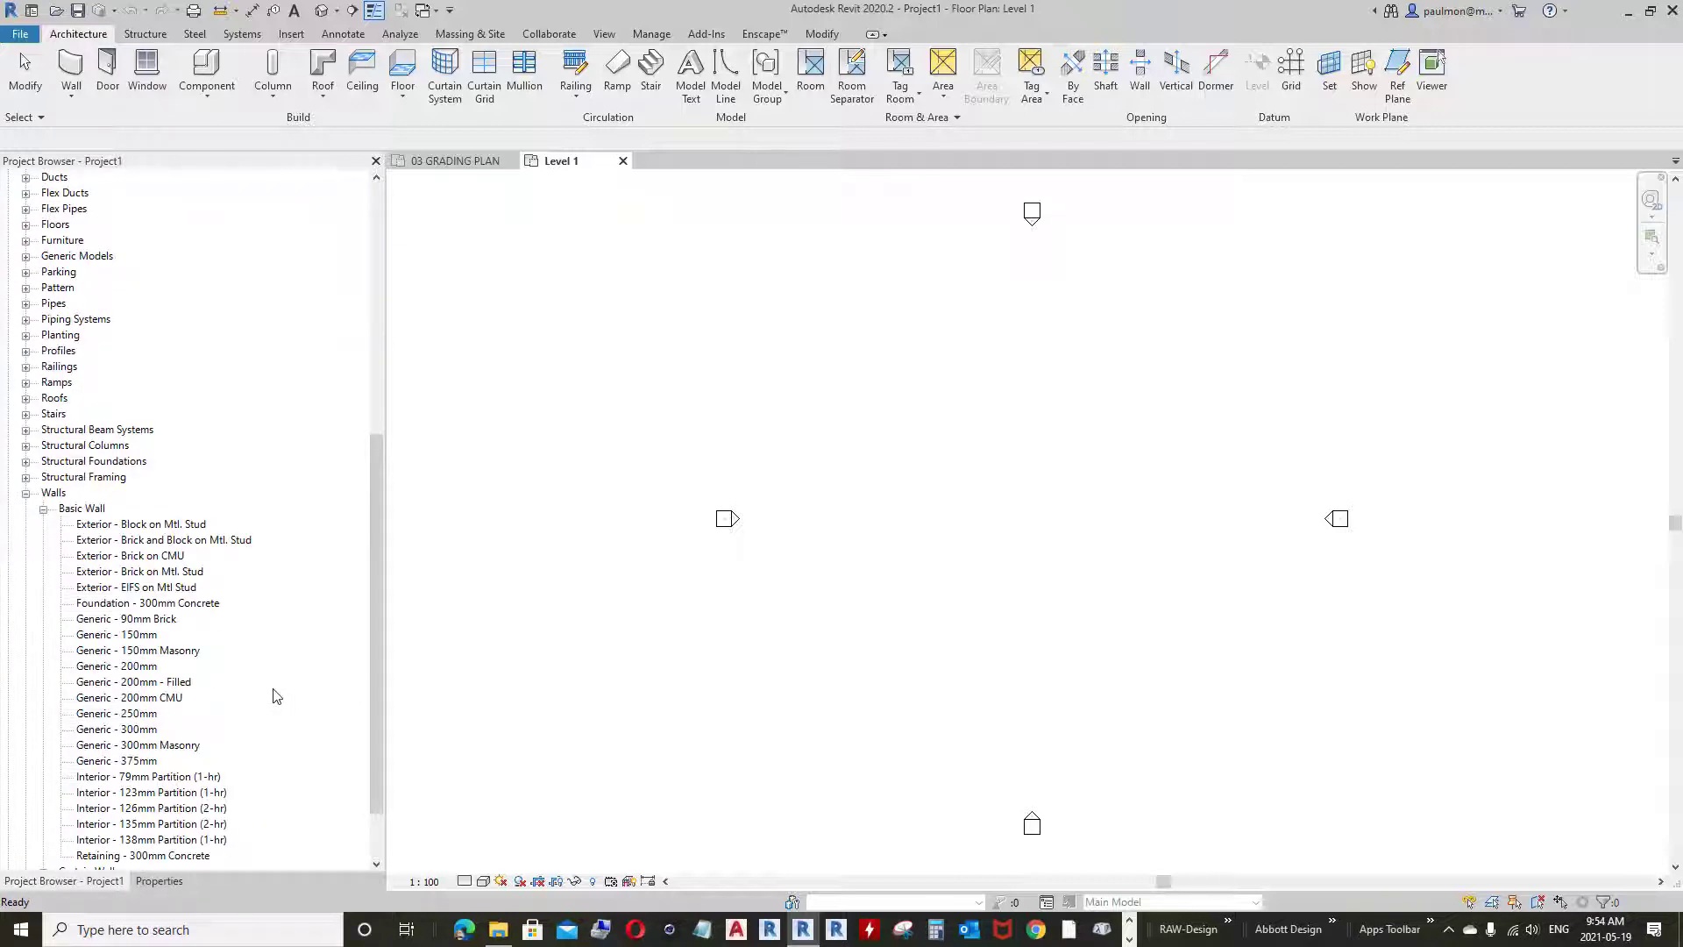
click(112, 637)
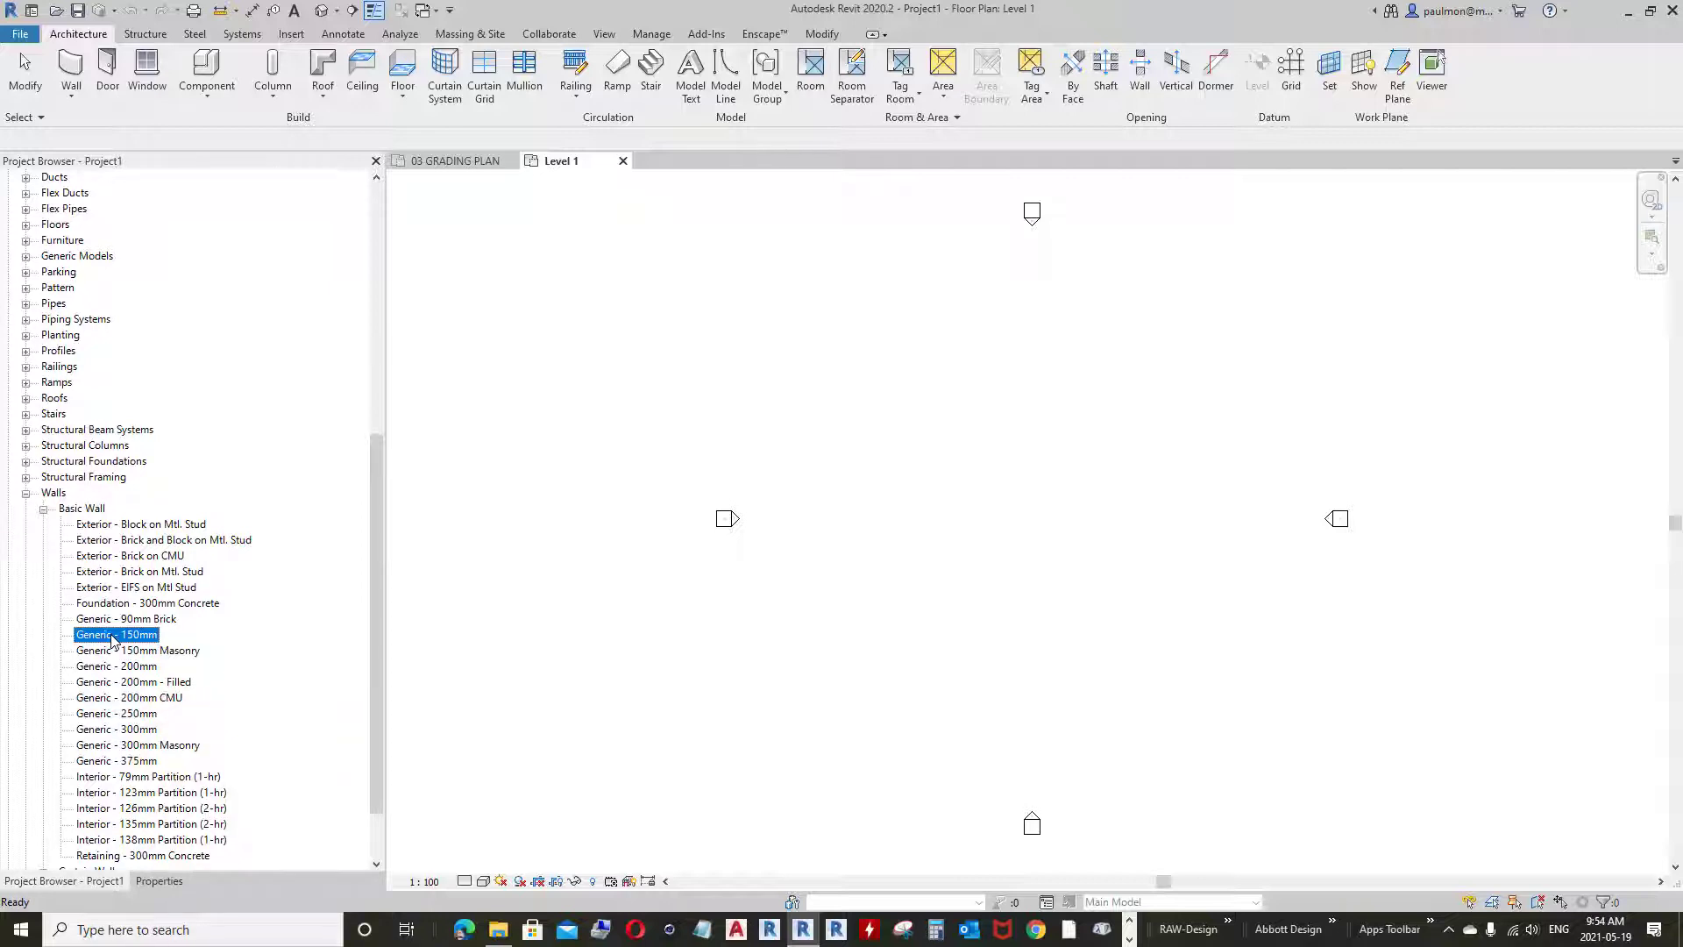
double_click(112, 637)
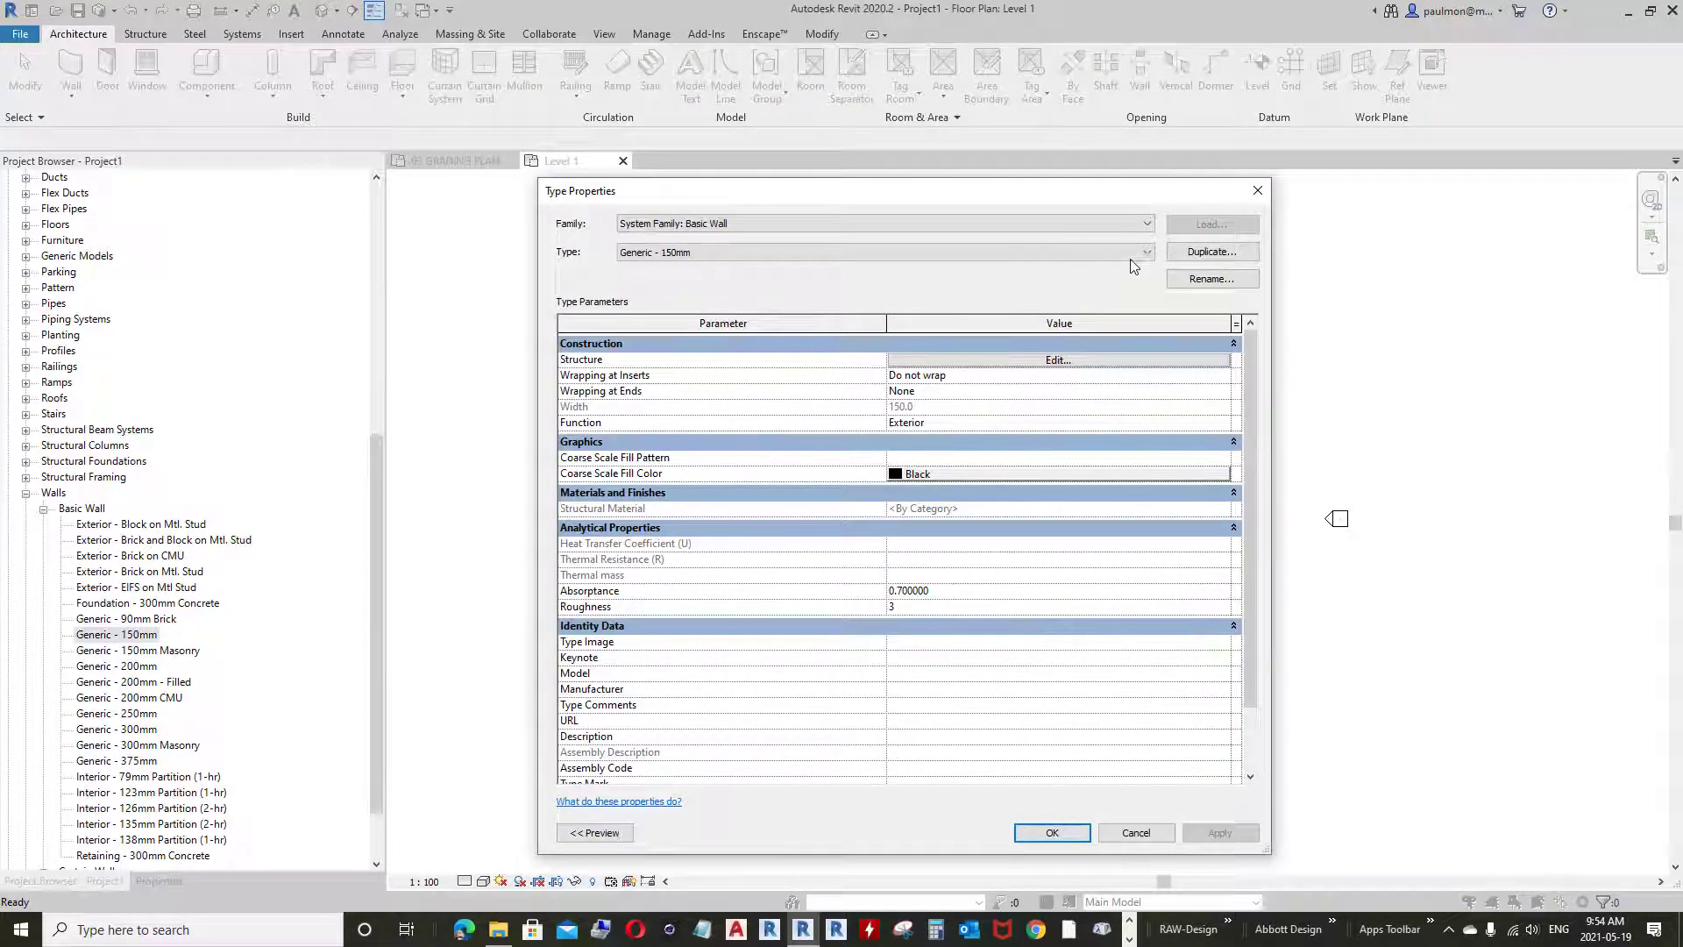
click(1212, 251)
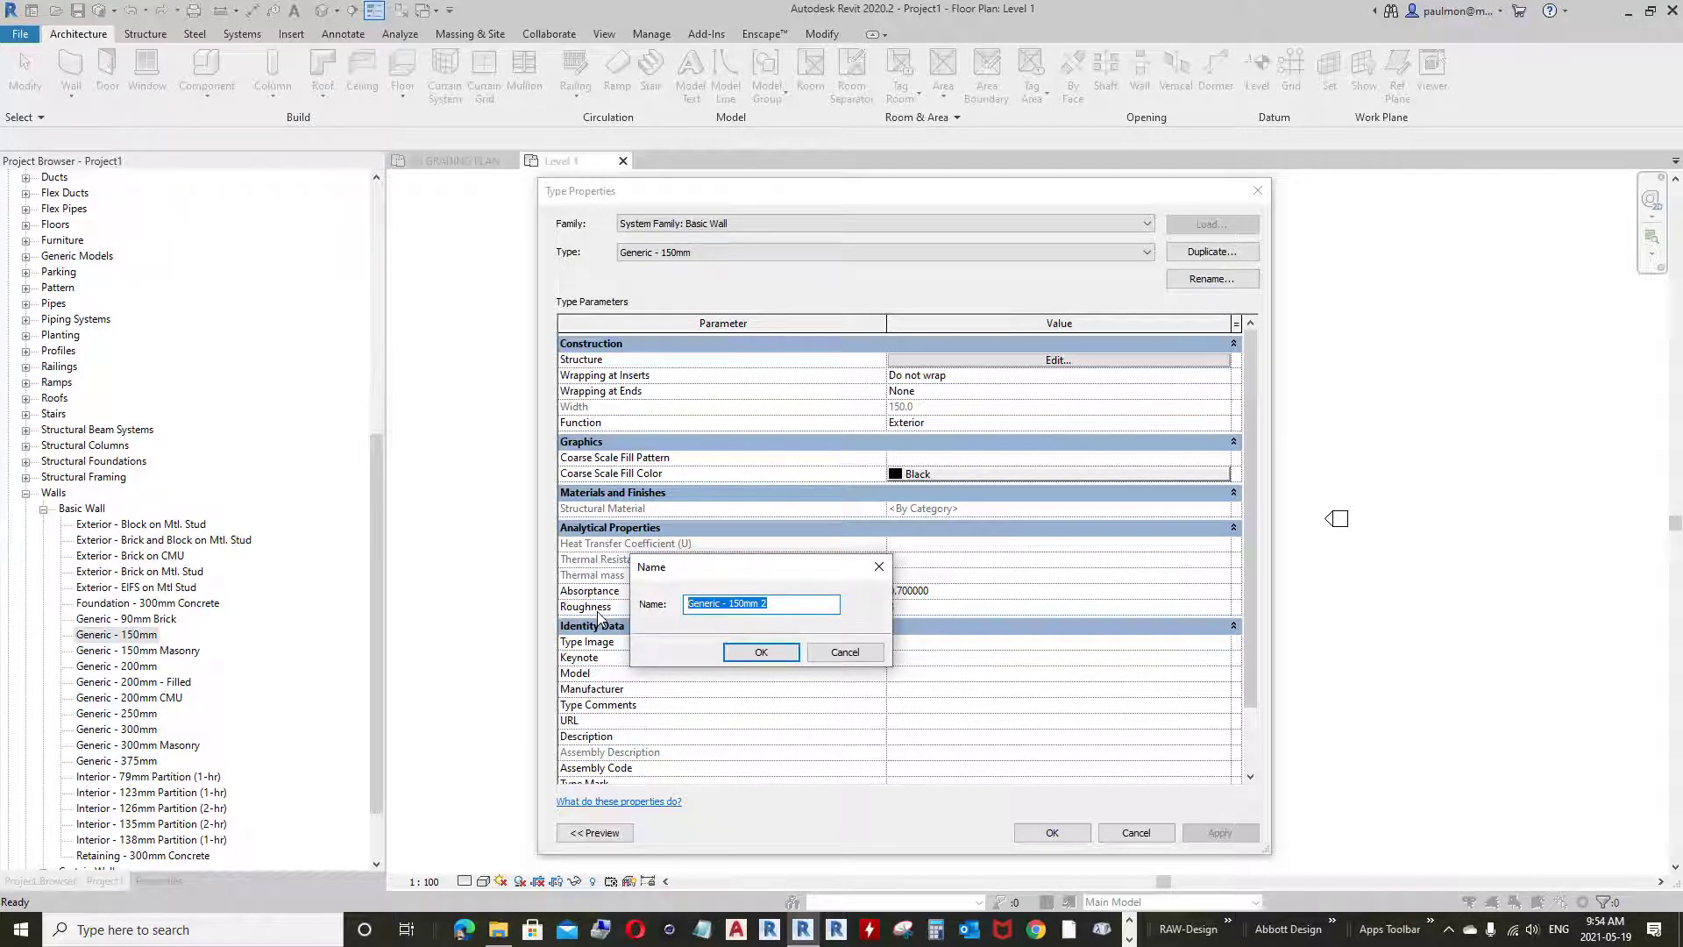
text(15)
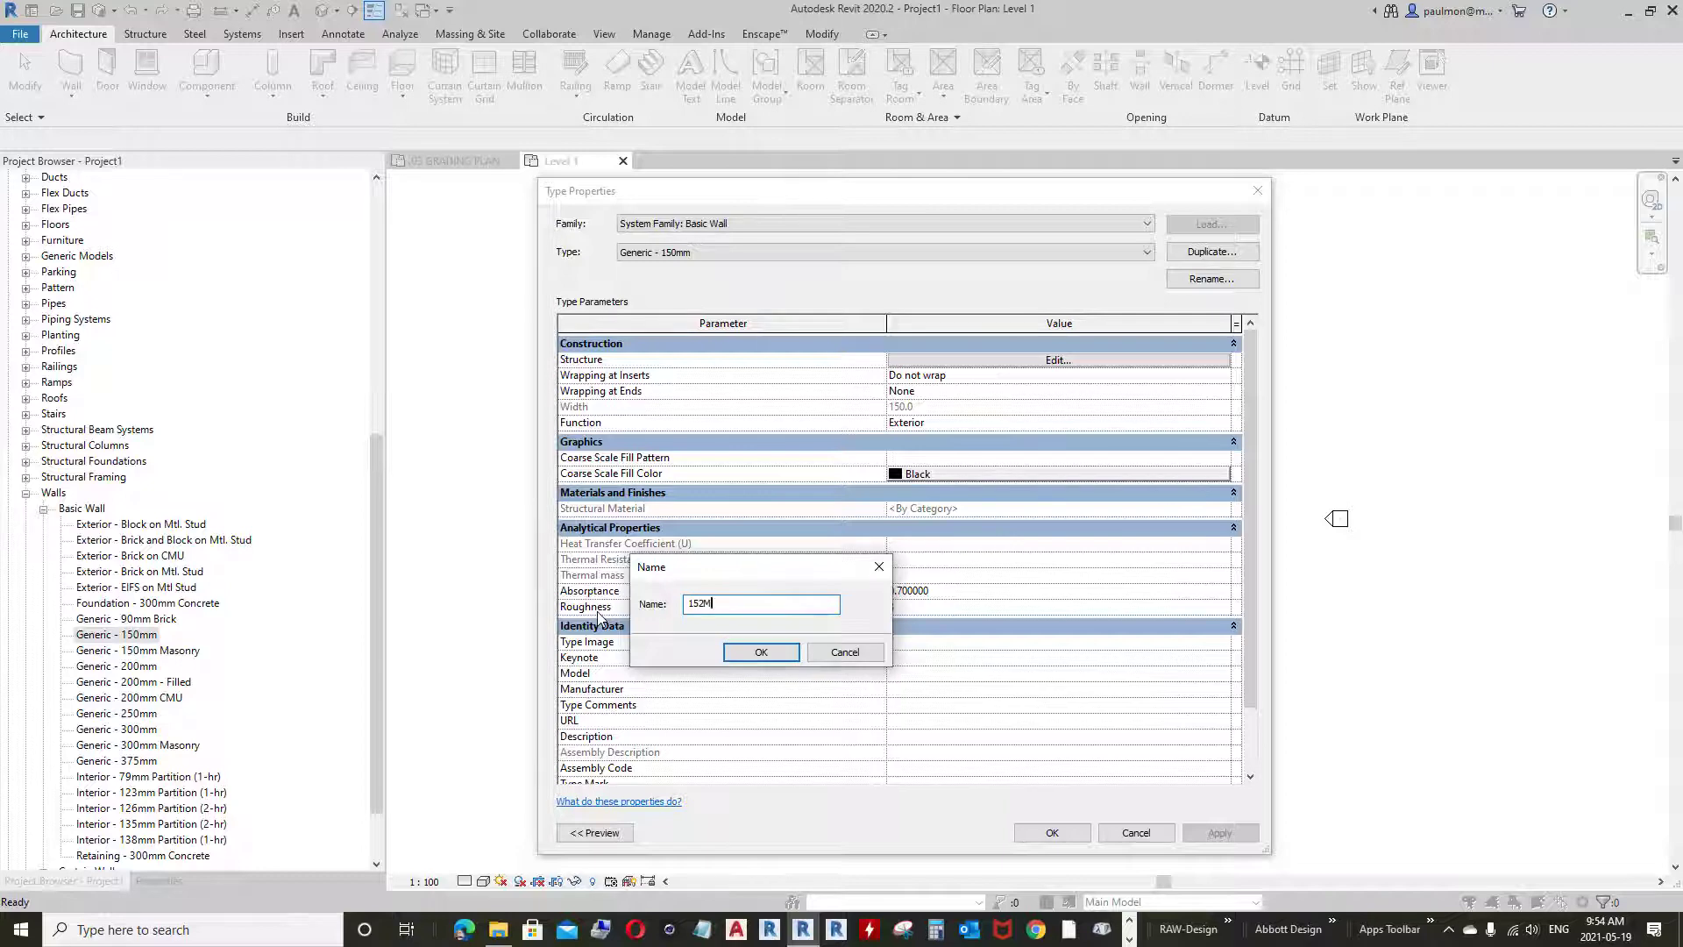
text(2mm stud with wood siding)
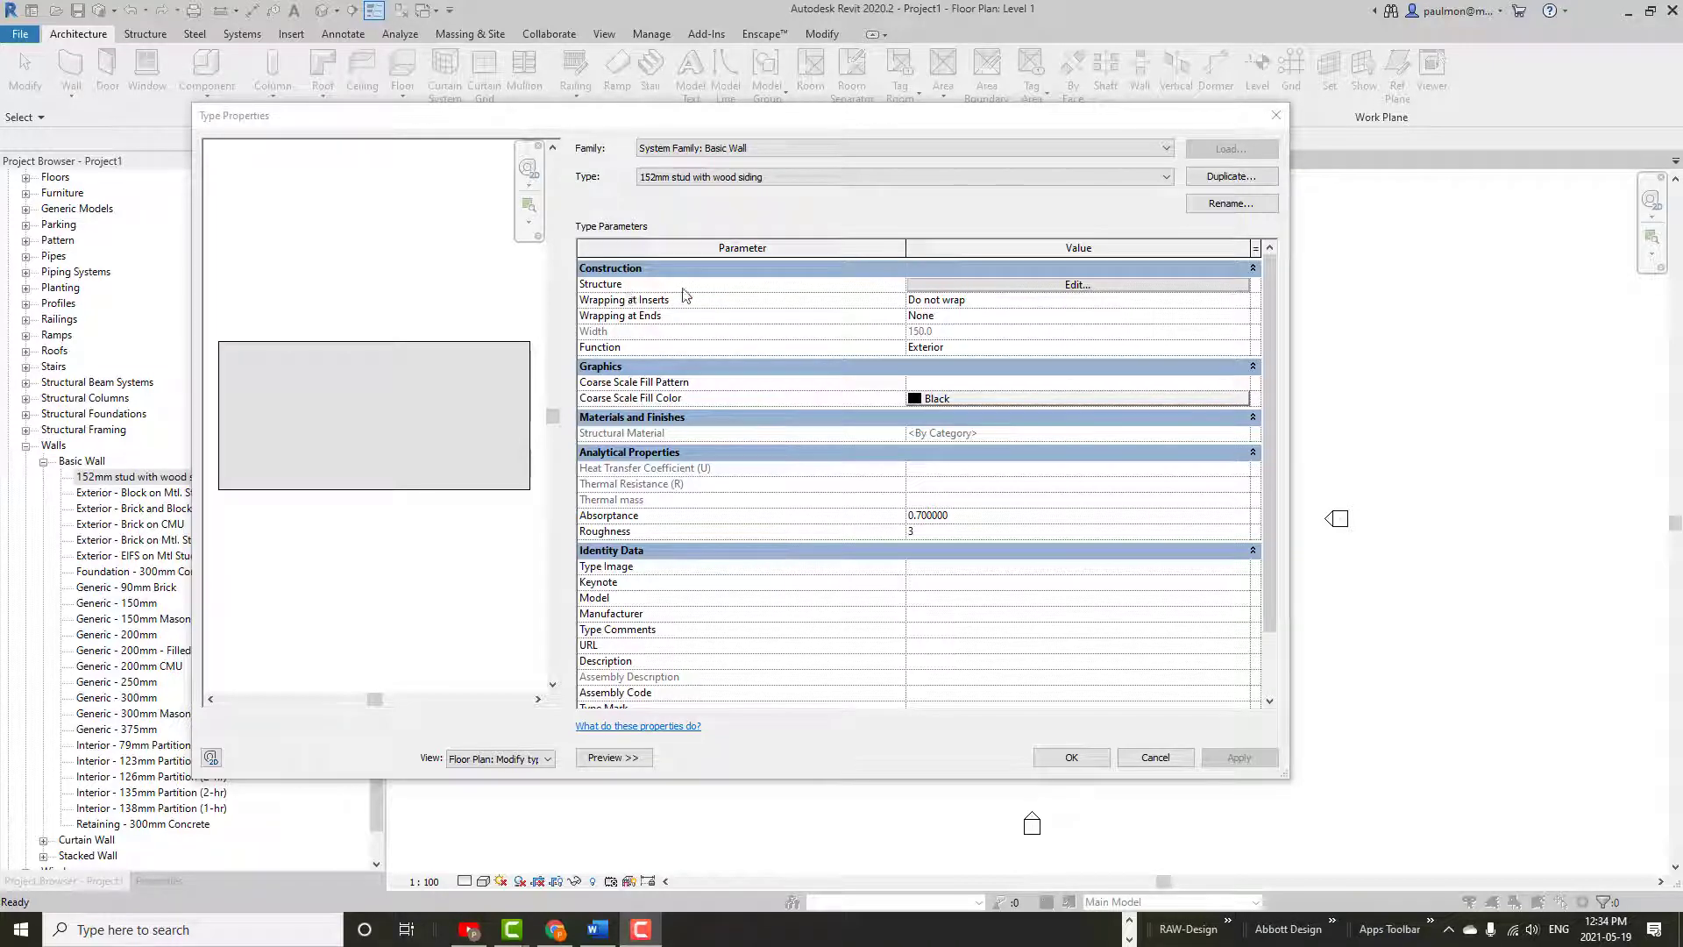
Edit the new wall type's structure and assign the Metal Stud Layer material to its structure layer
click(1071, 286)
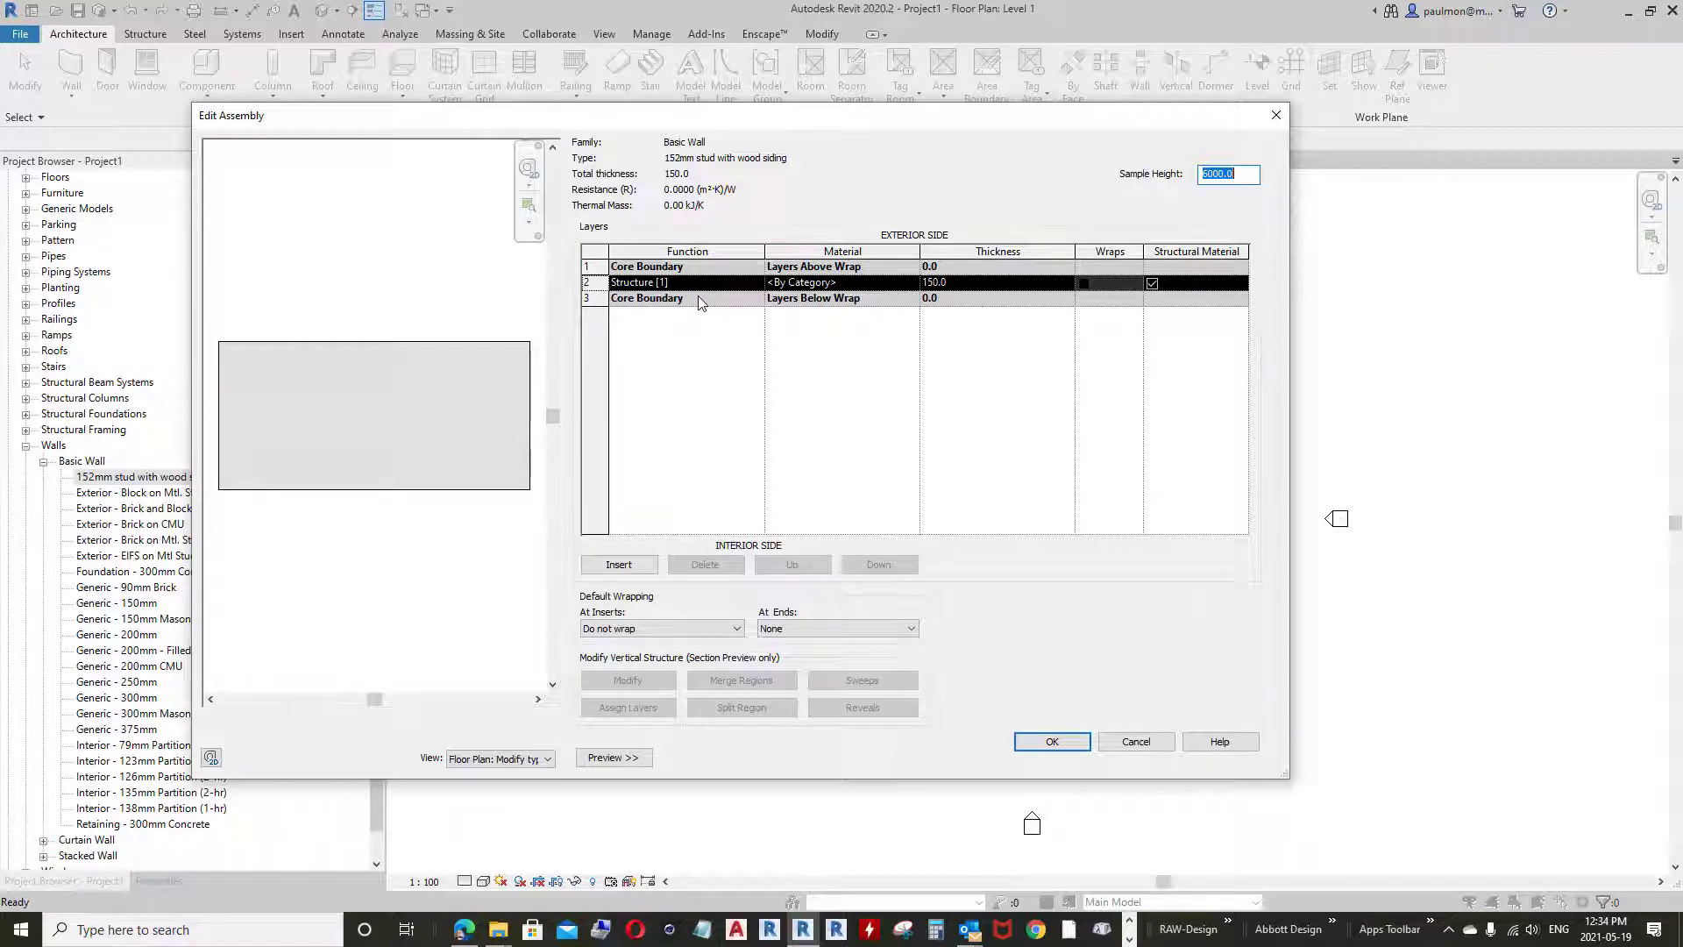
click(911, 284)
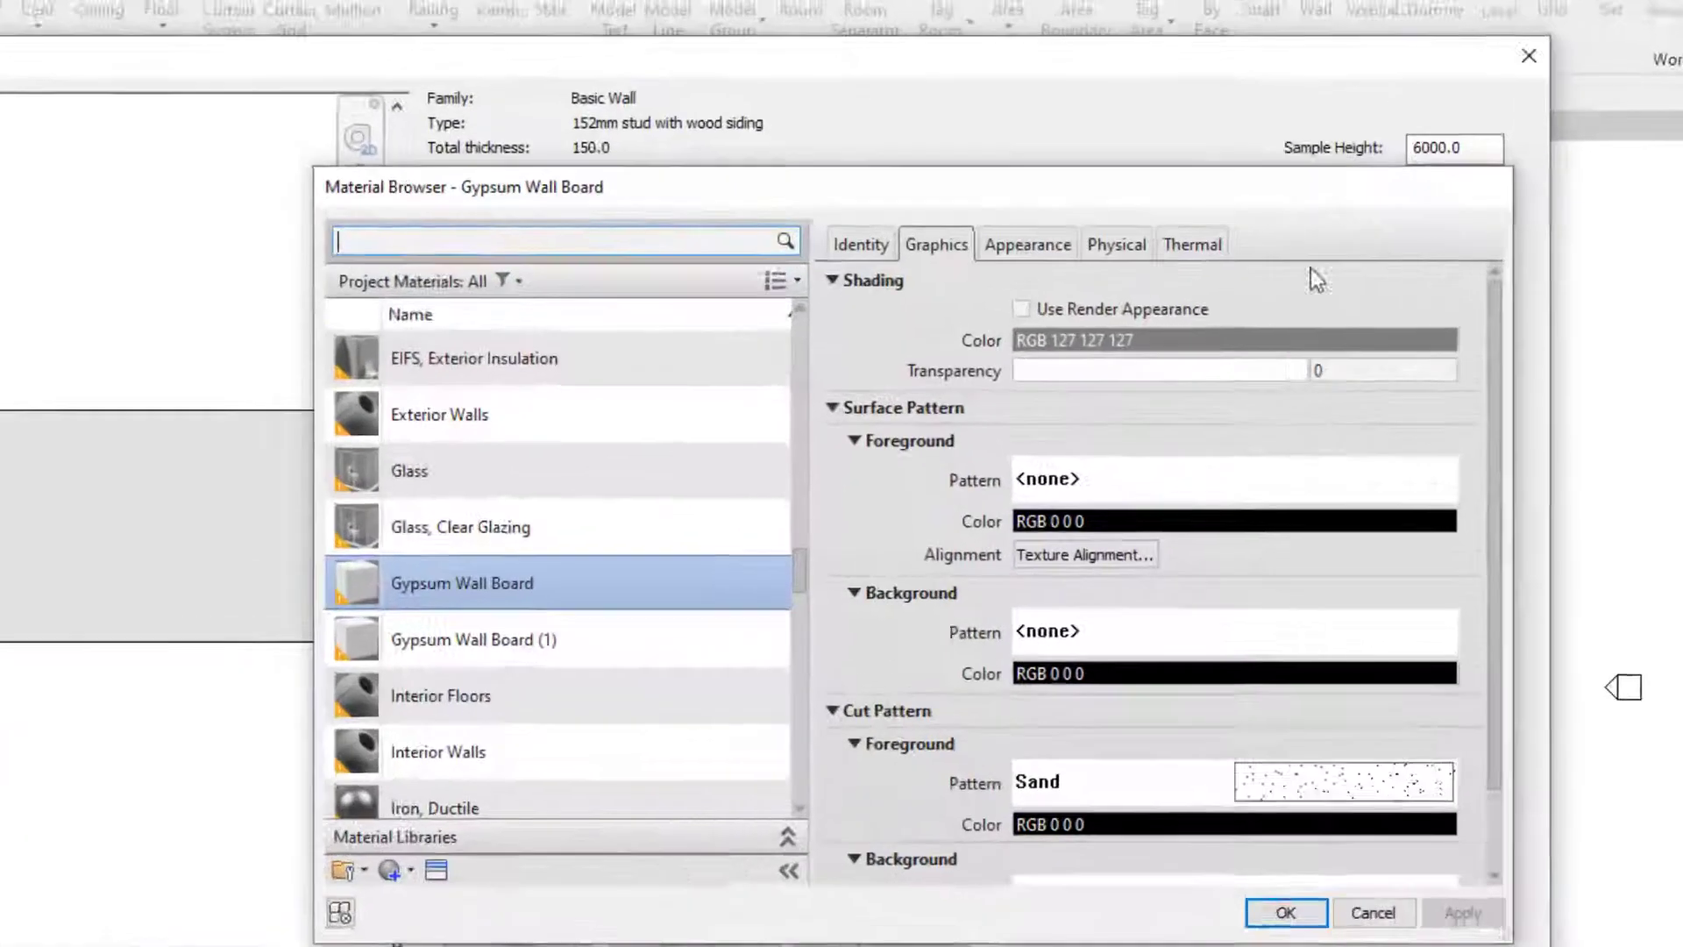
click(1246, 199)
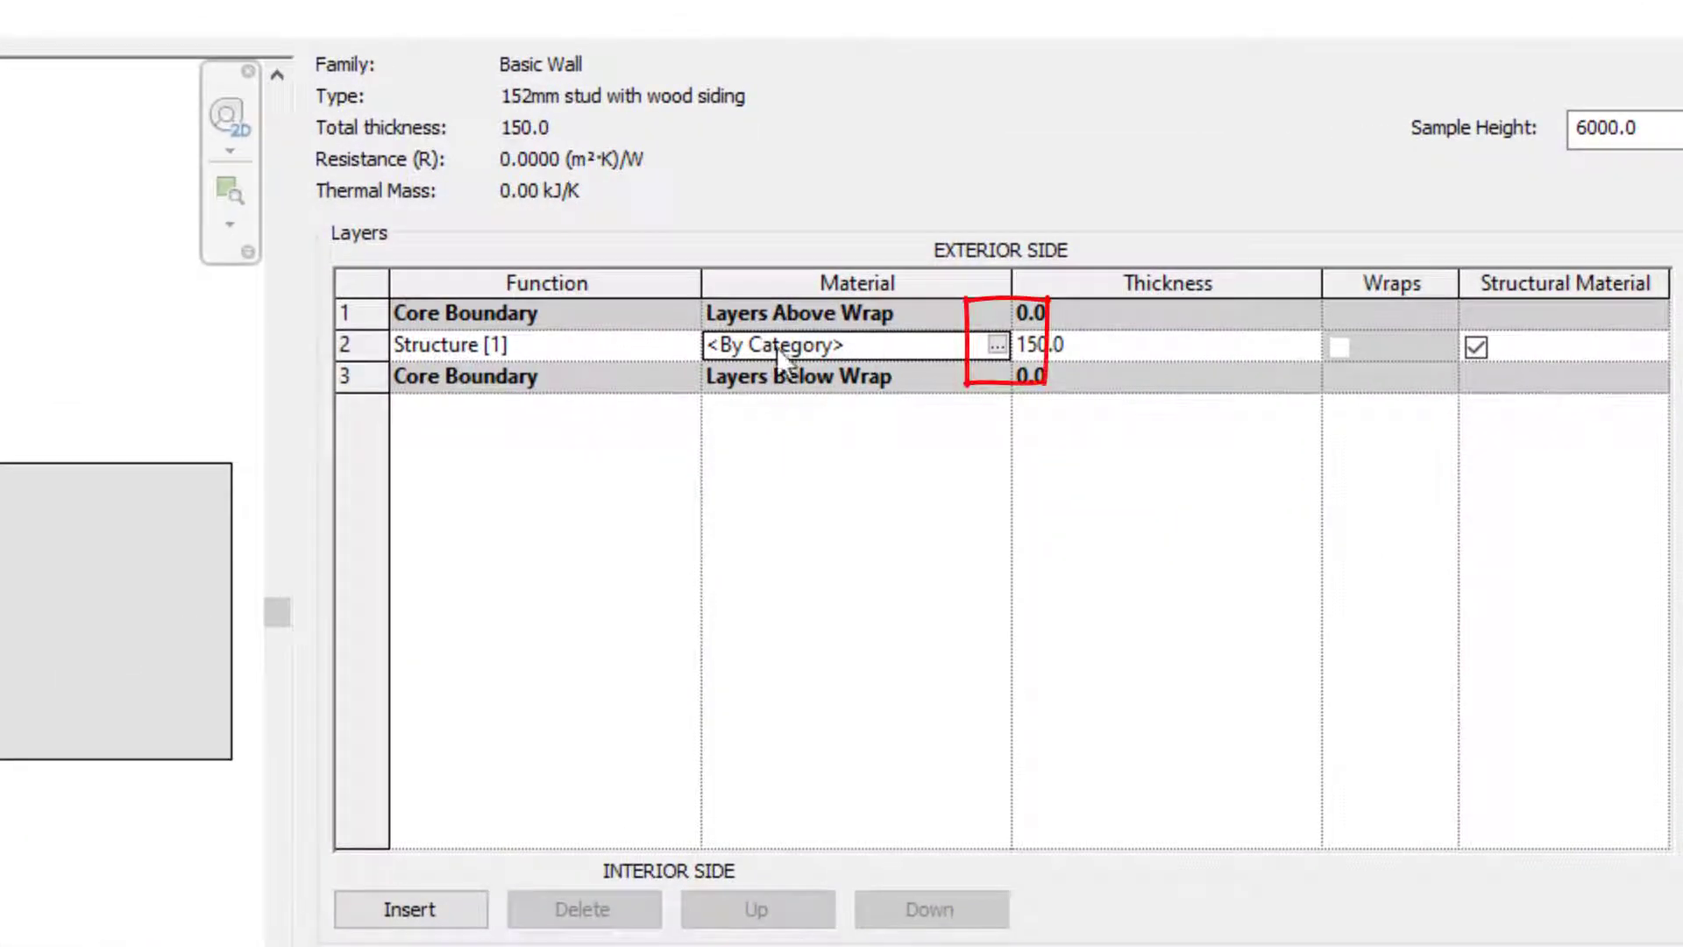
click(996, 344)
drag(621, 178, 399, 302)
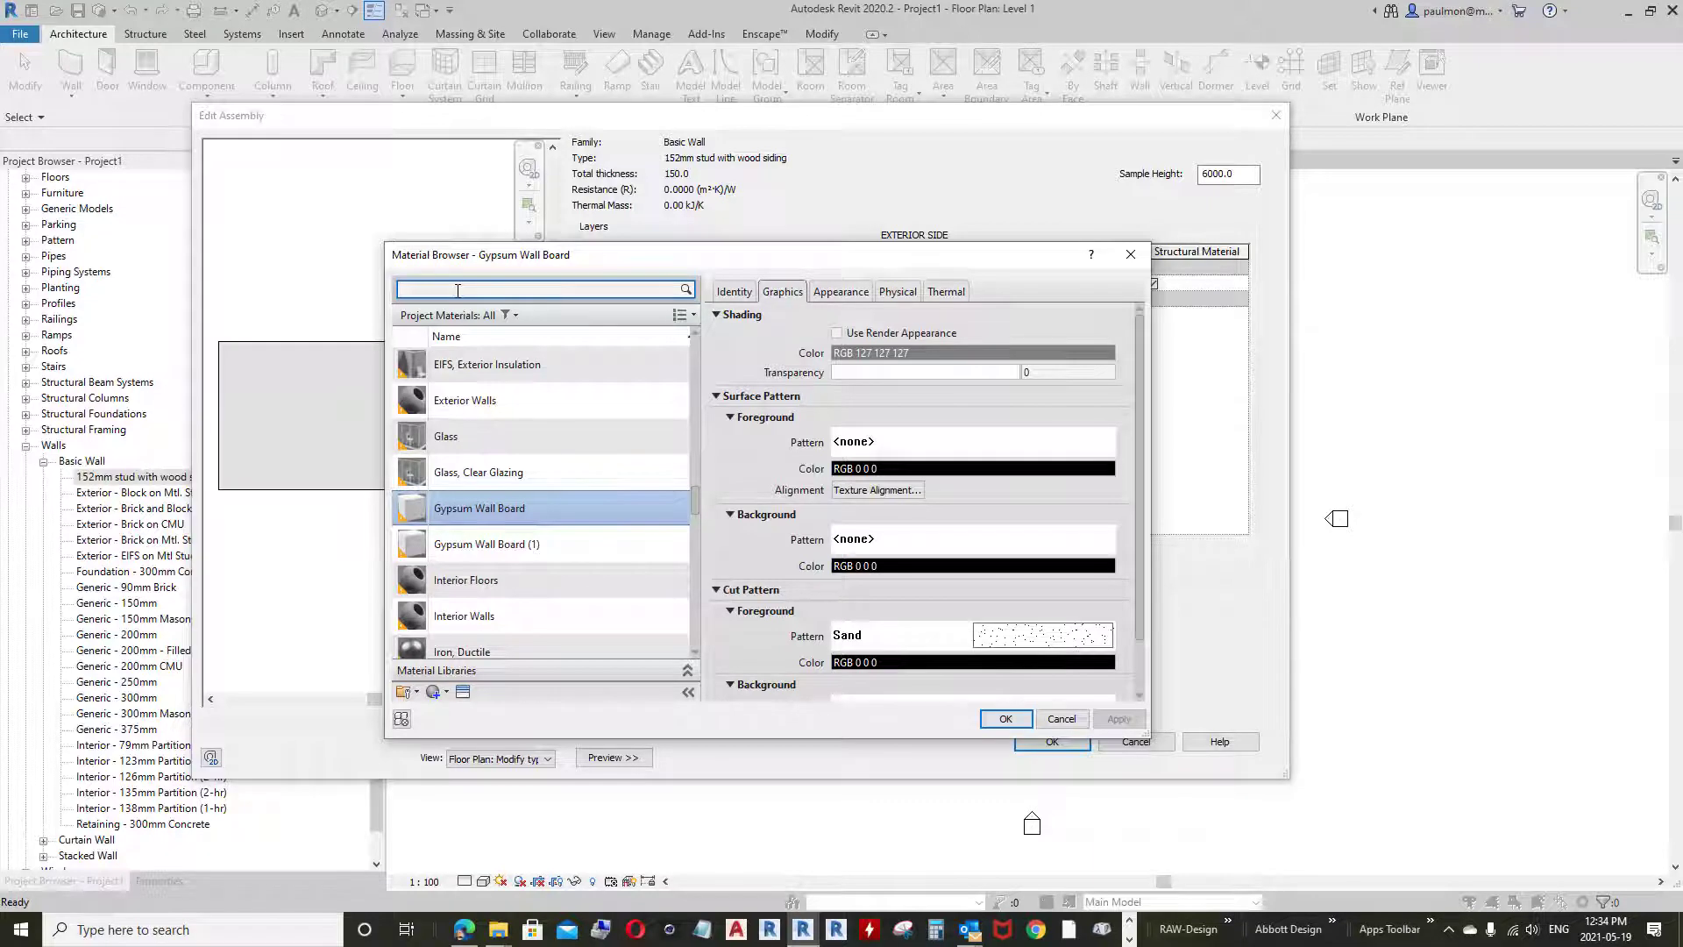
text(STUD)
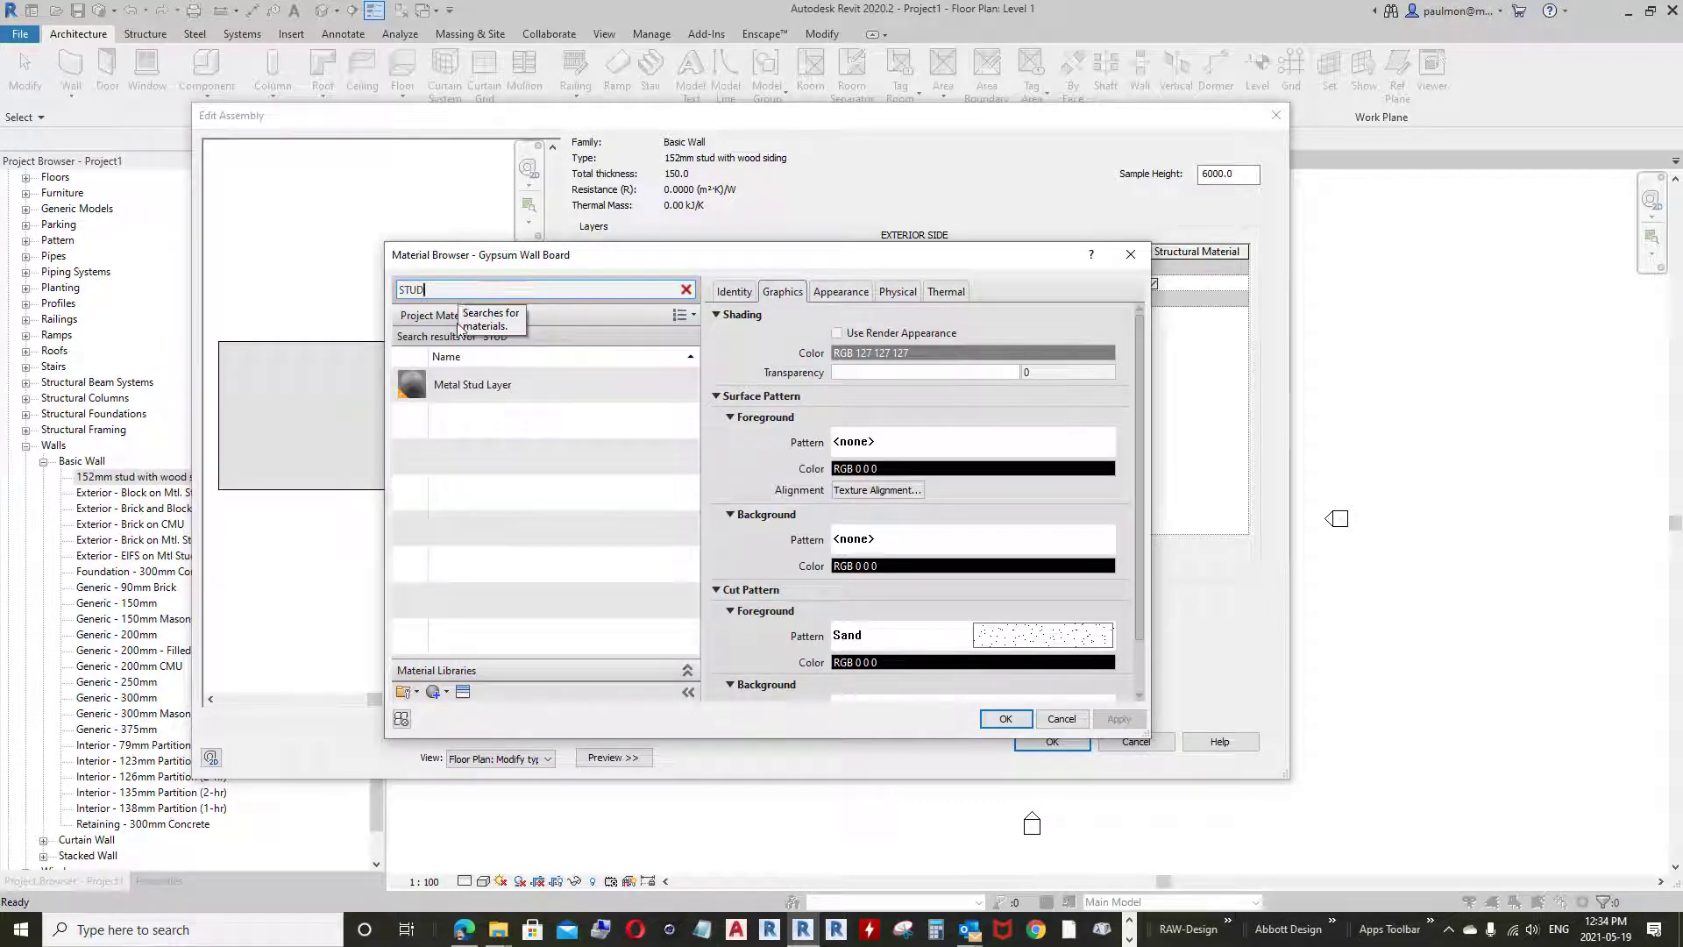
click(567, 389)
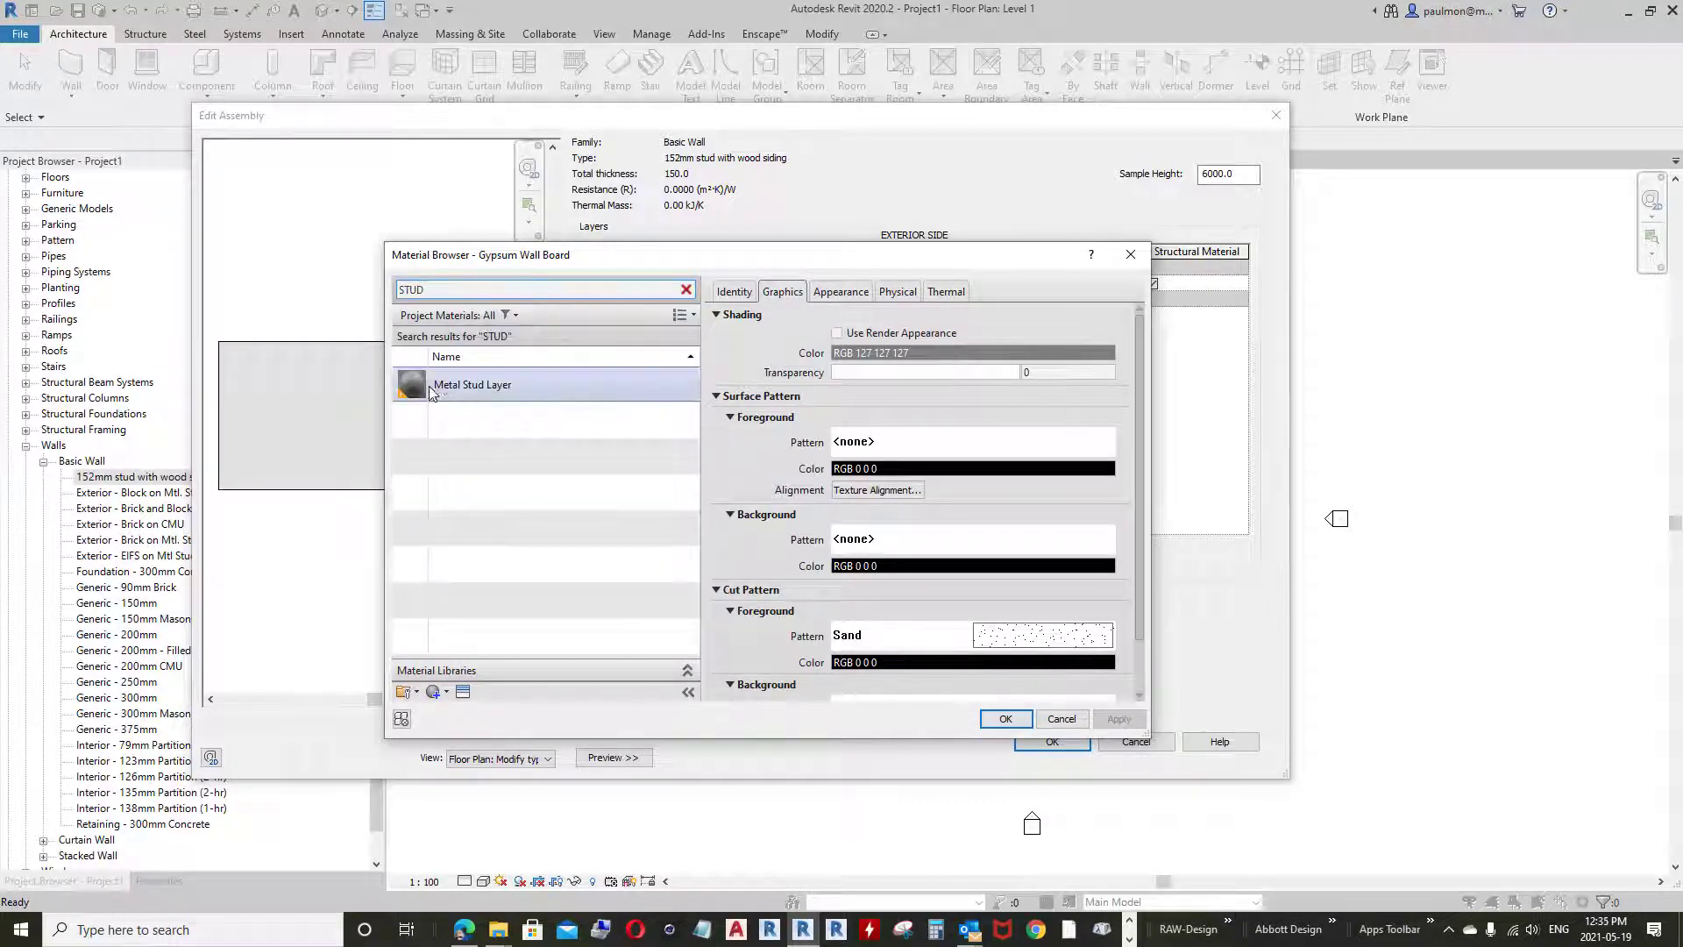
click(527, 387)
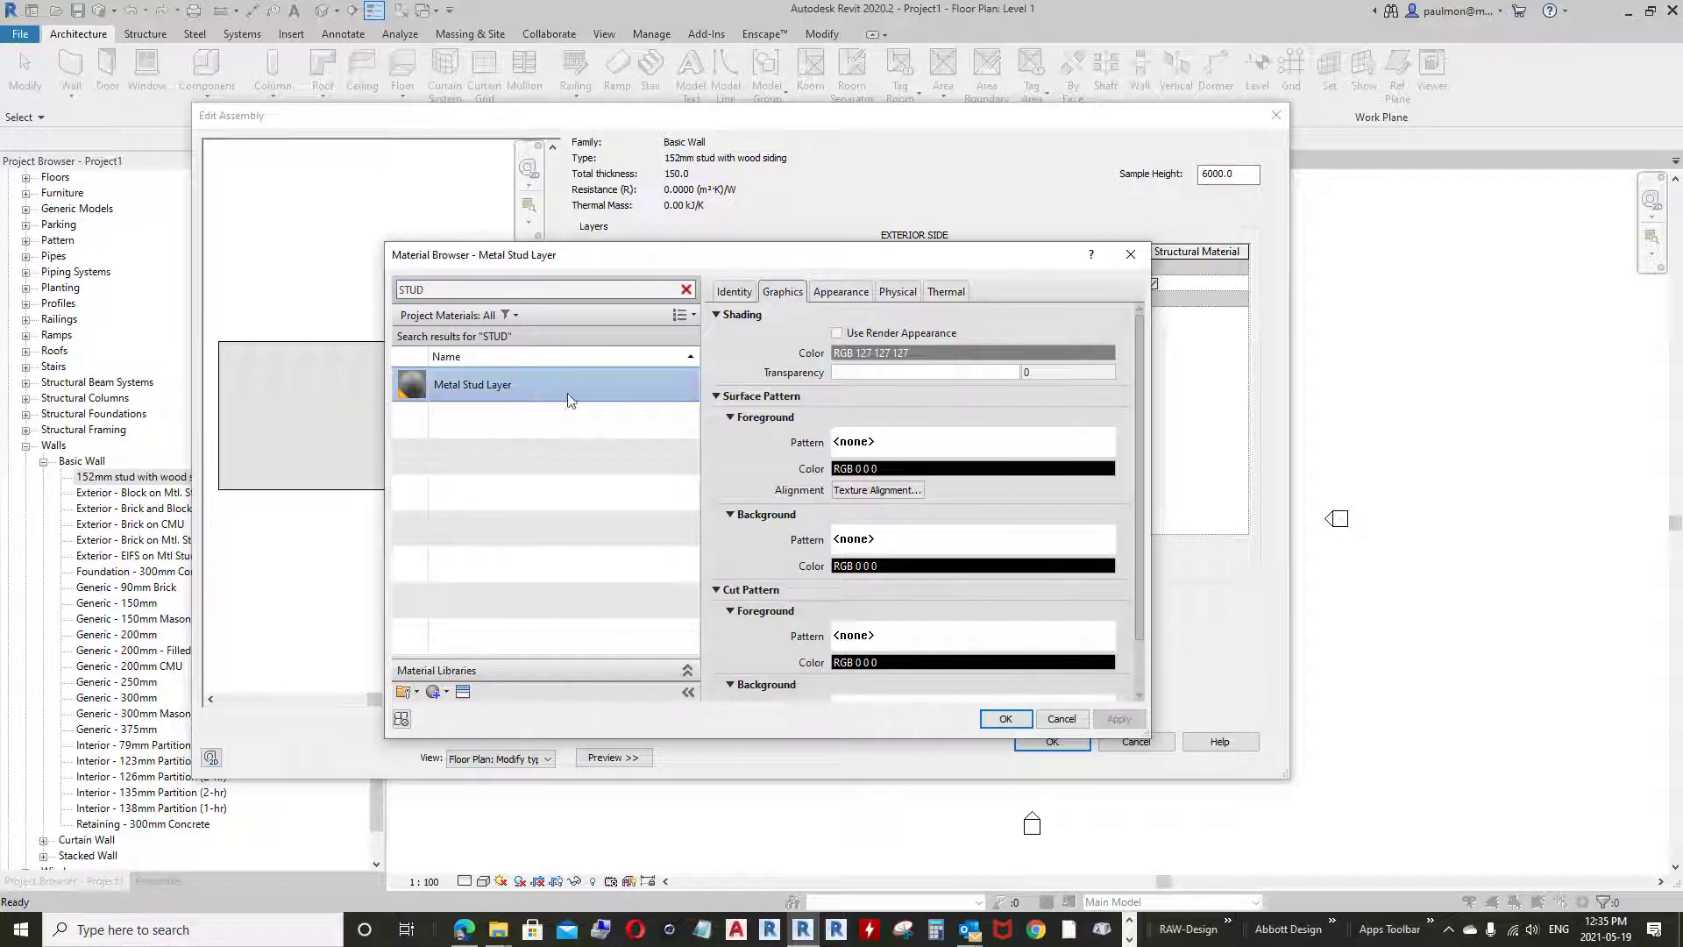
click(1008, 721)
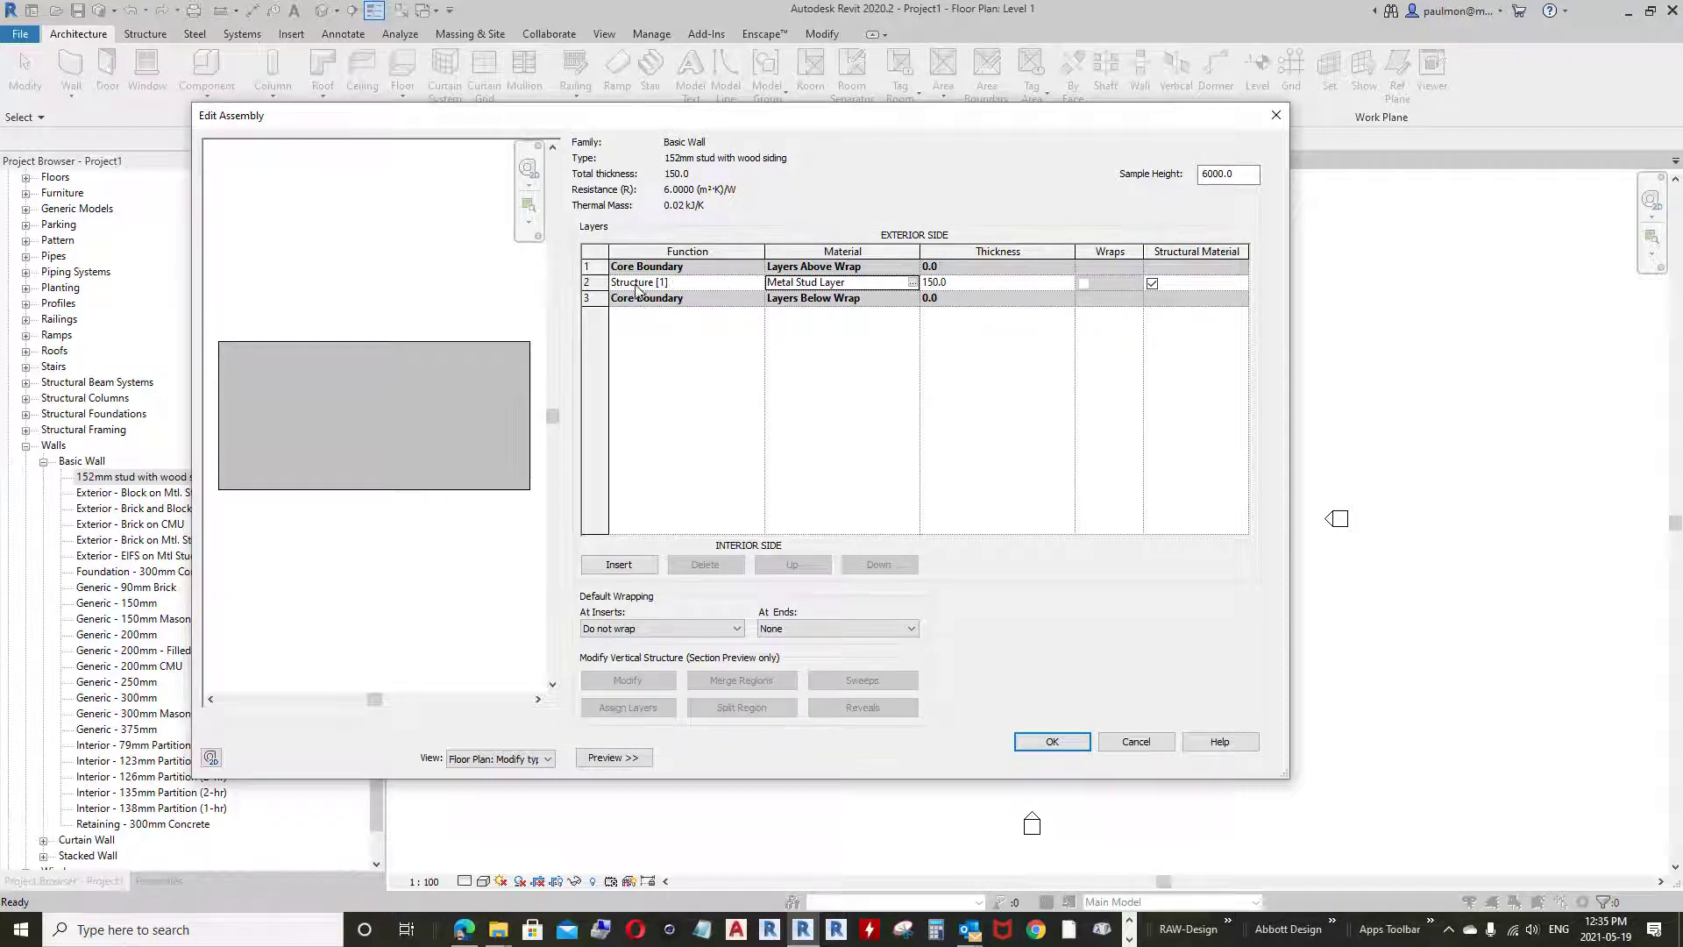
Review the function options available for the metal stud layer
click(747, 290)
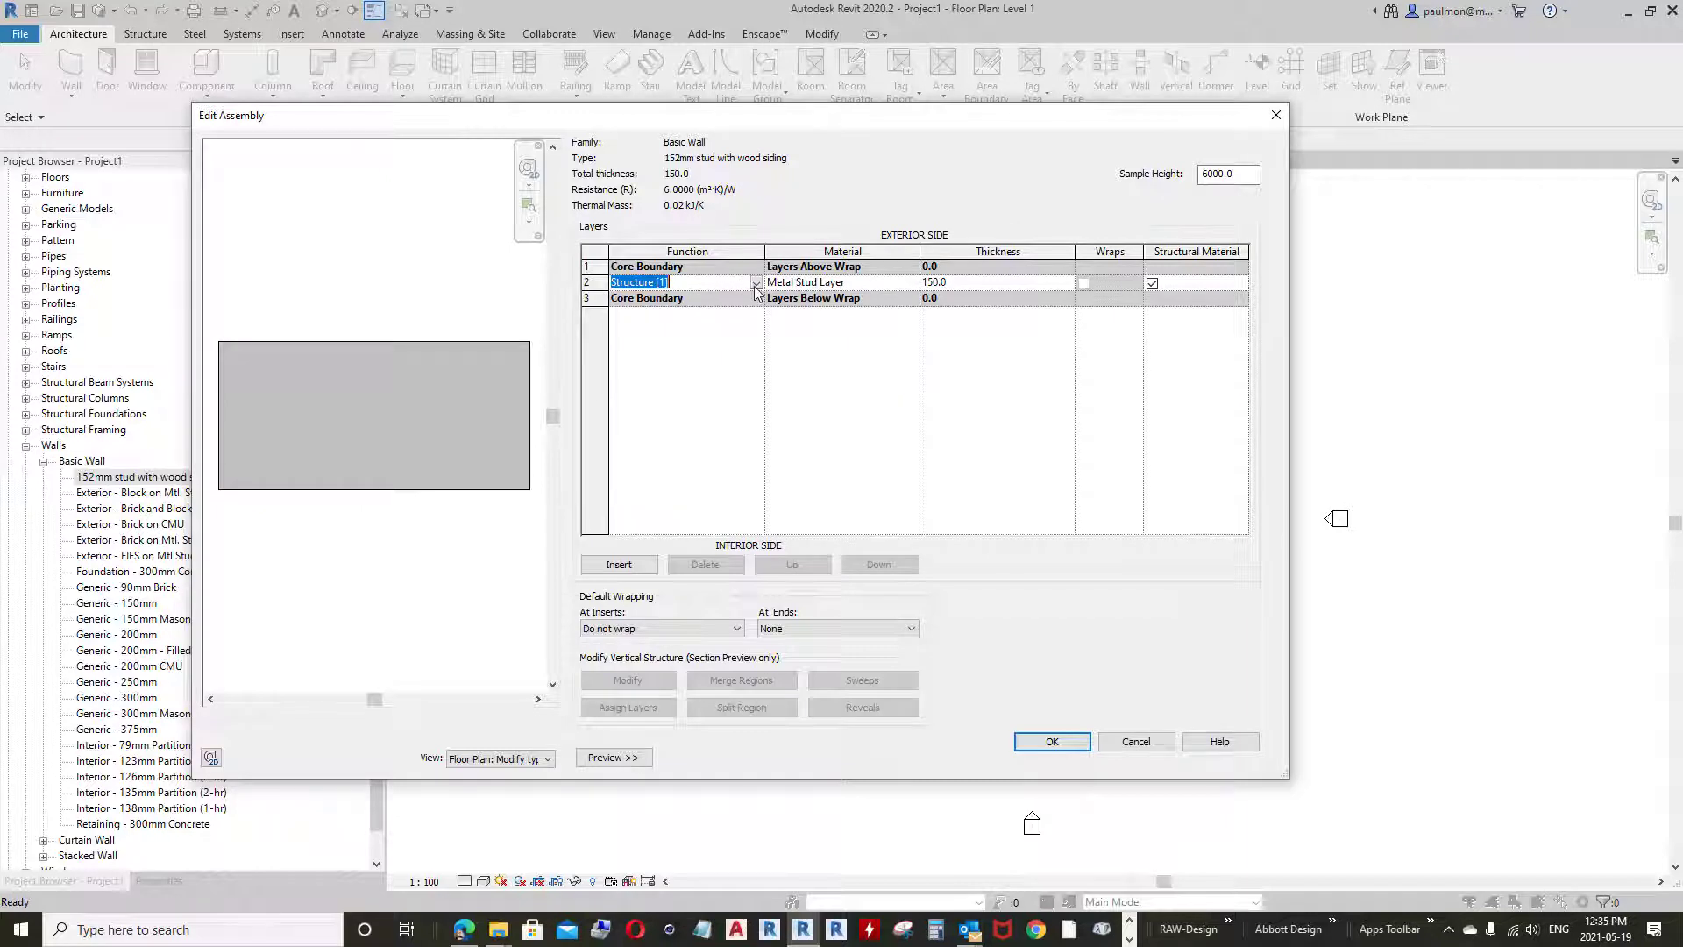
click(756, 283)
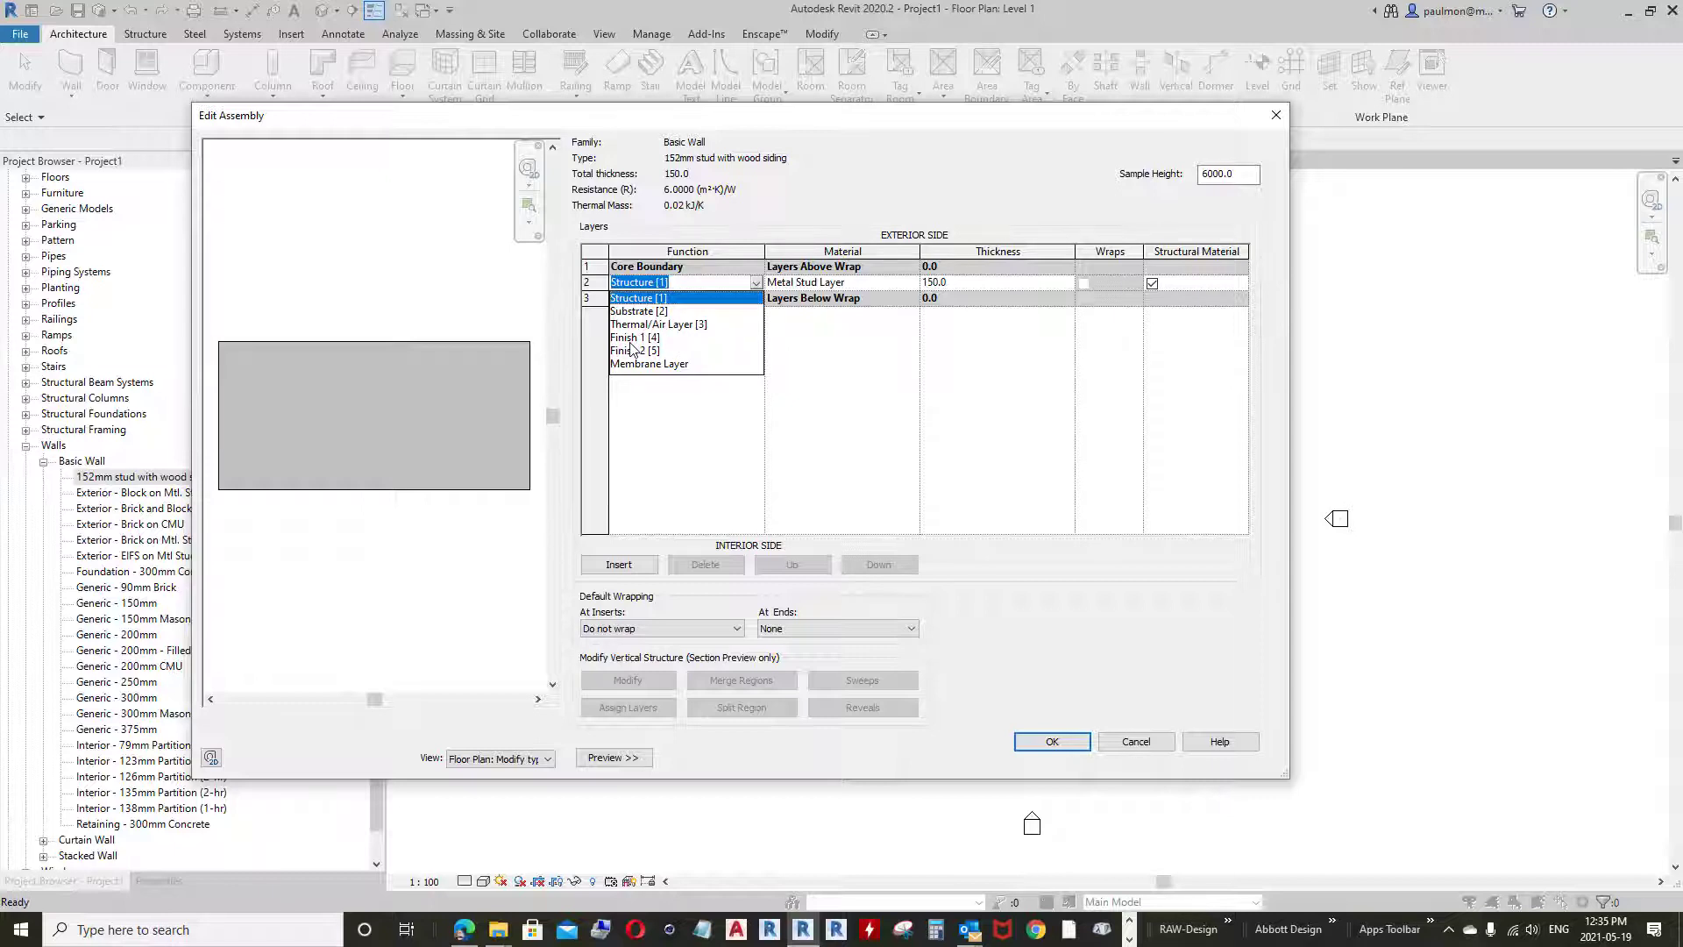
click(702, 282)
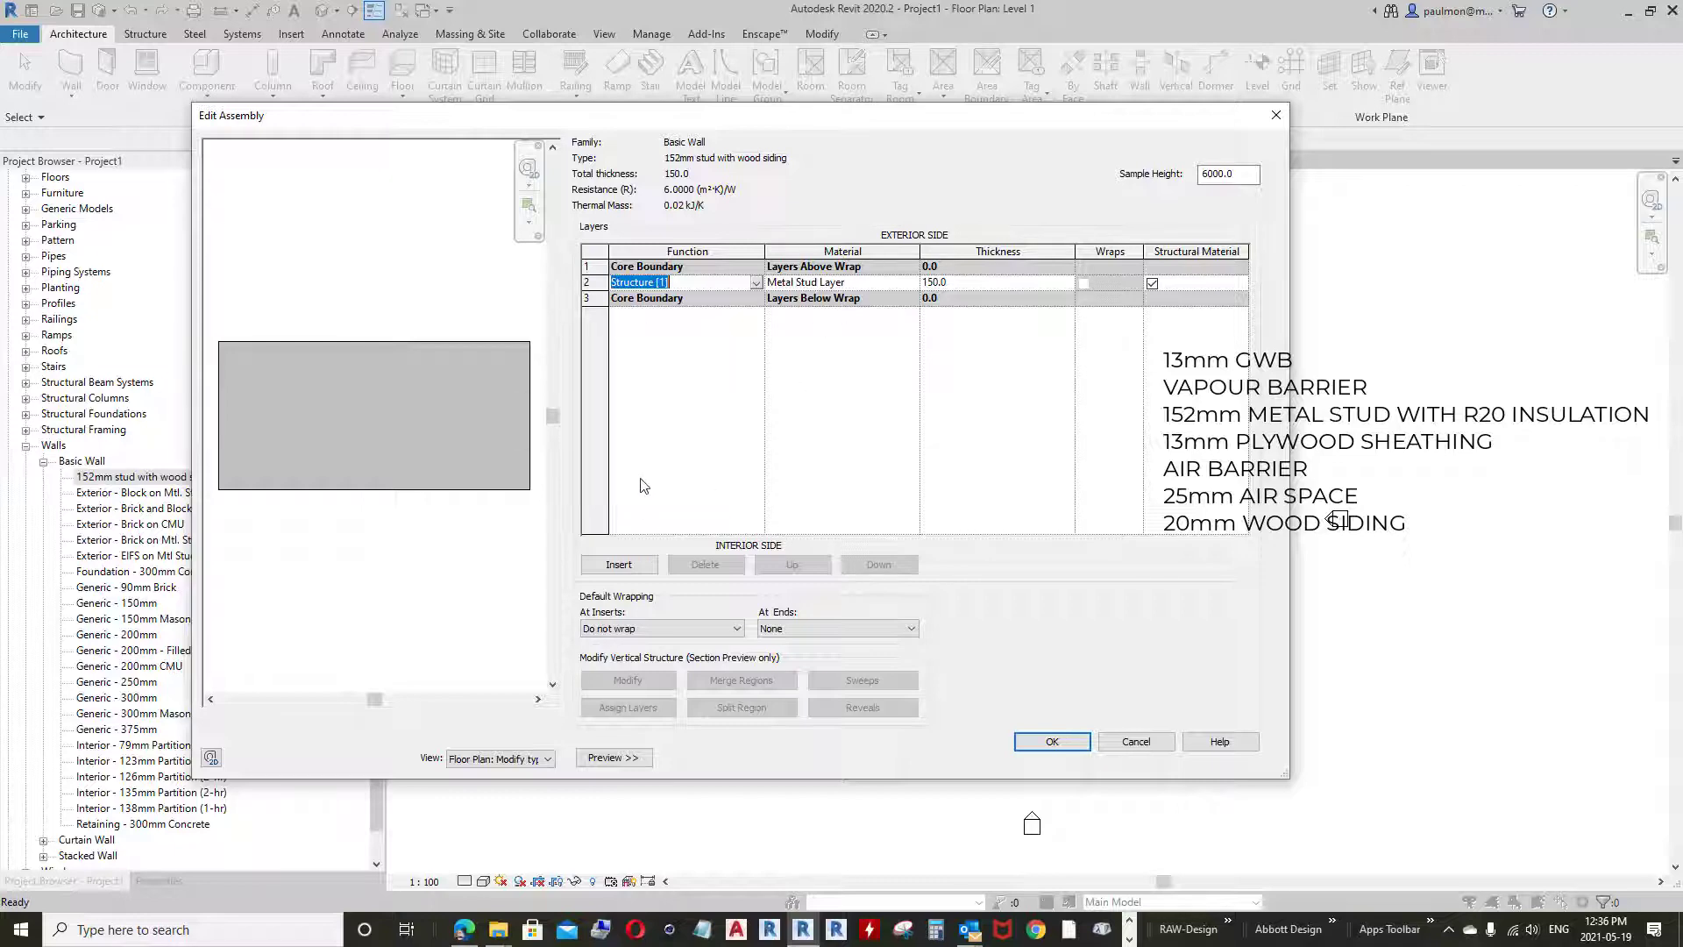
Insert five new layers between the exterior core boundary and the metal stud layer
click(624, 569)
click(625, 568)
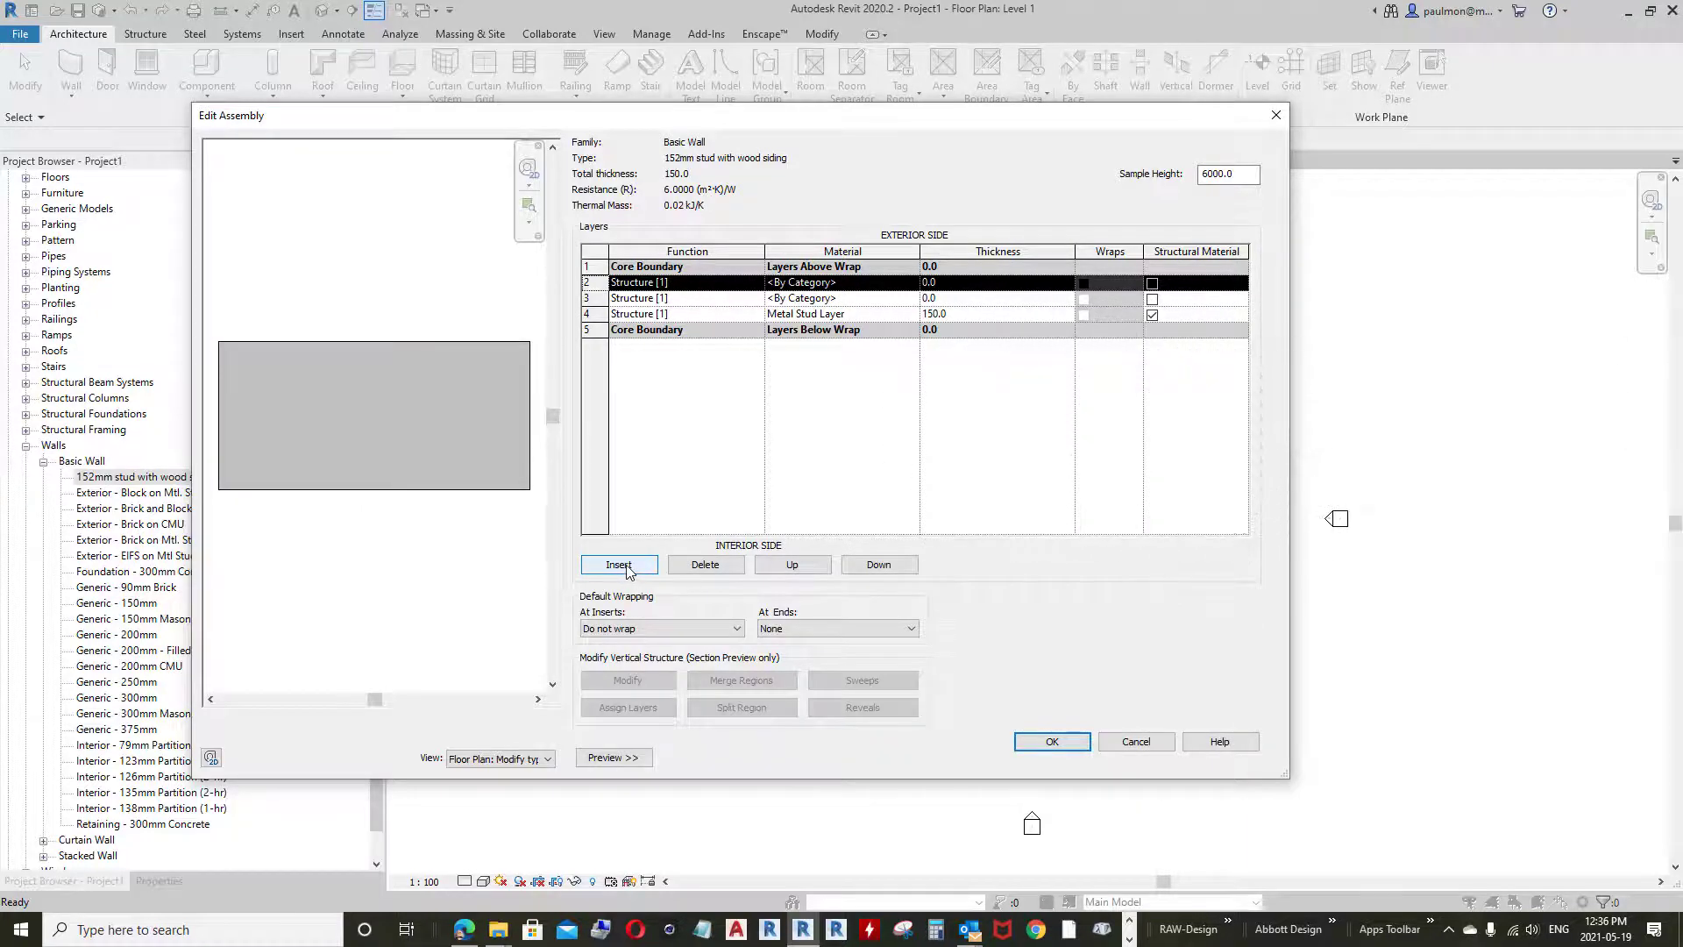
click(625, 566)
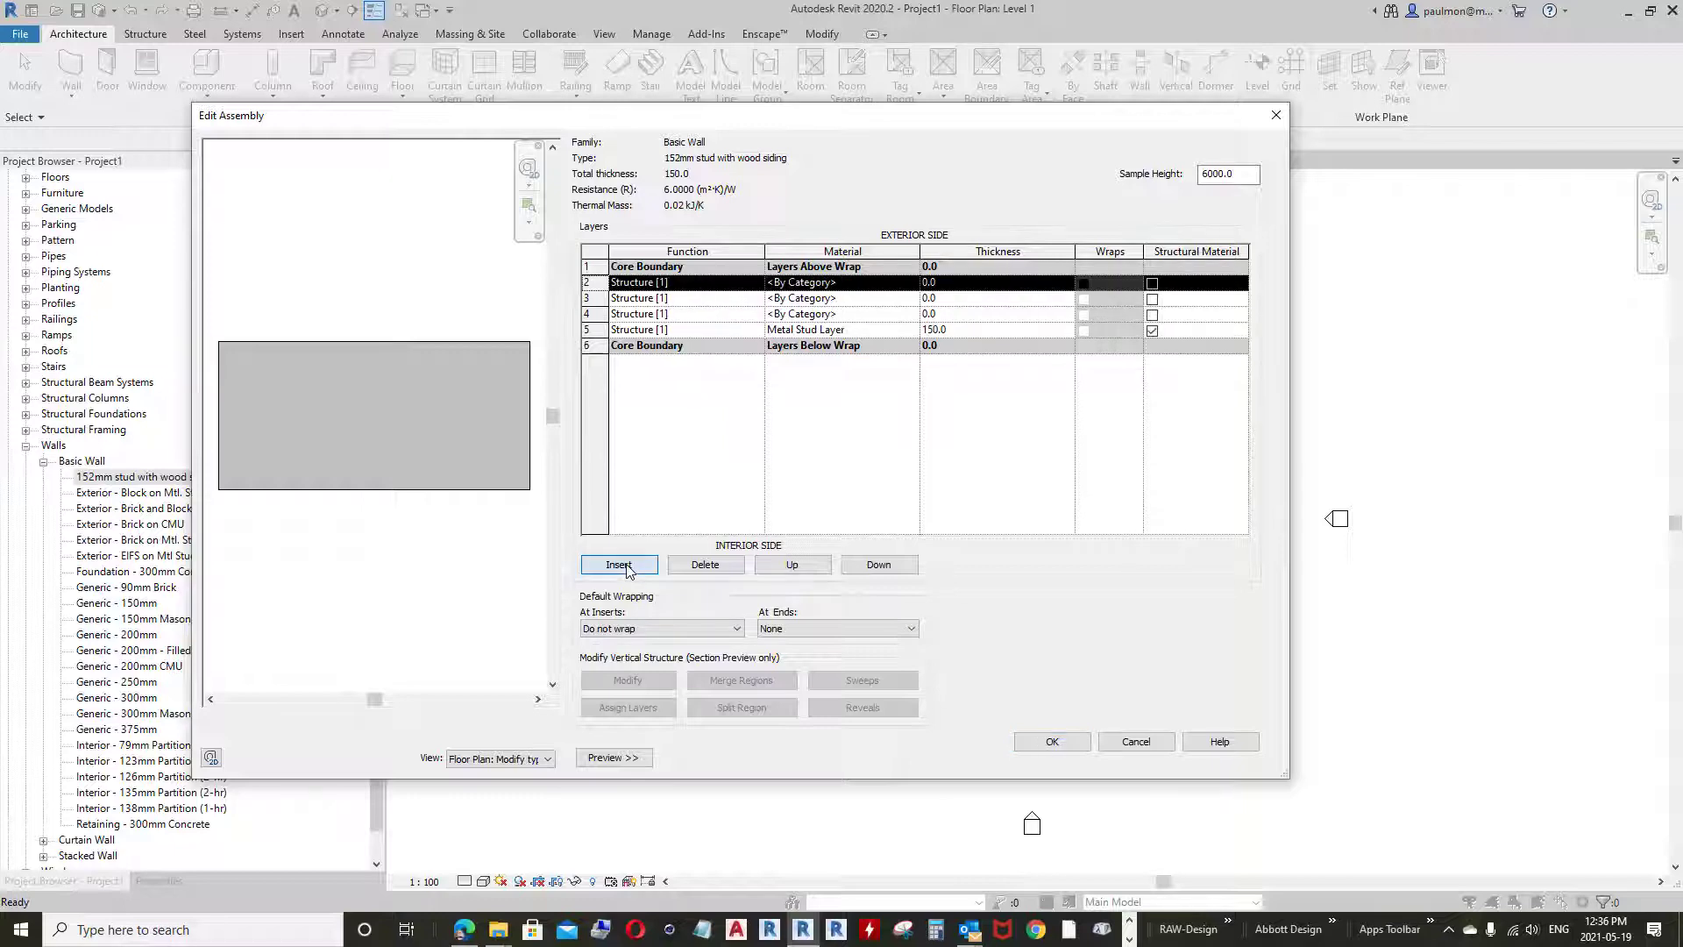
click(624, 566)
click(624, 566)
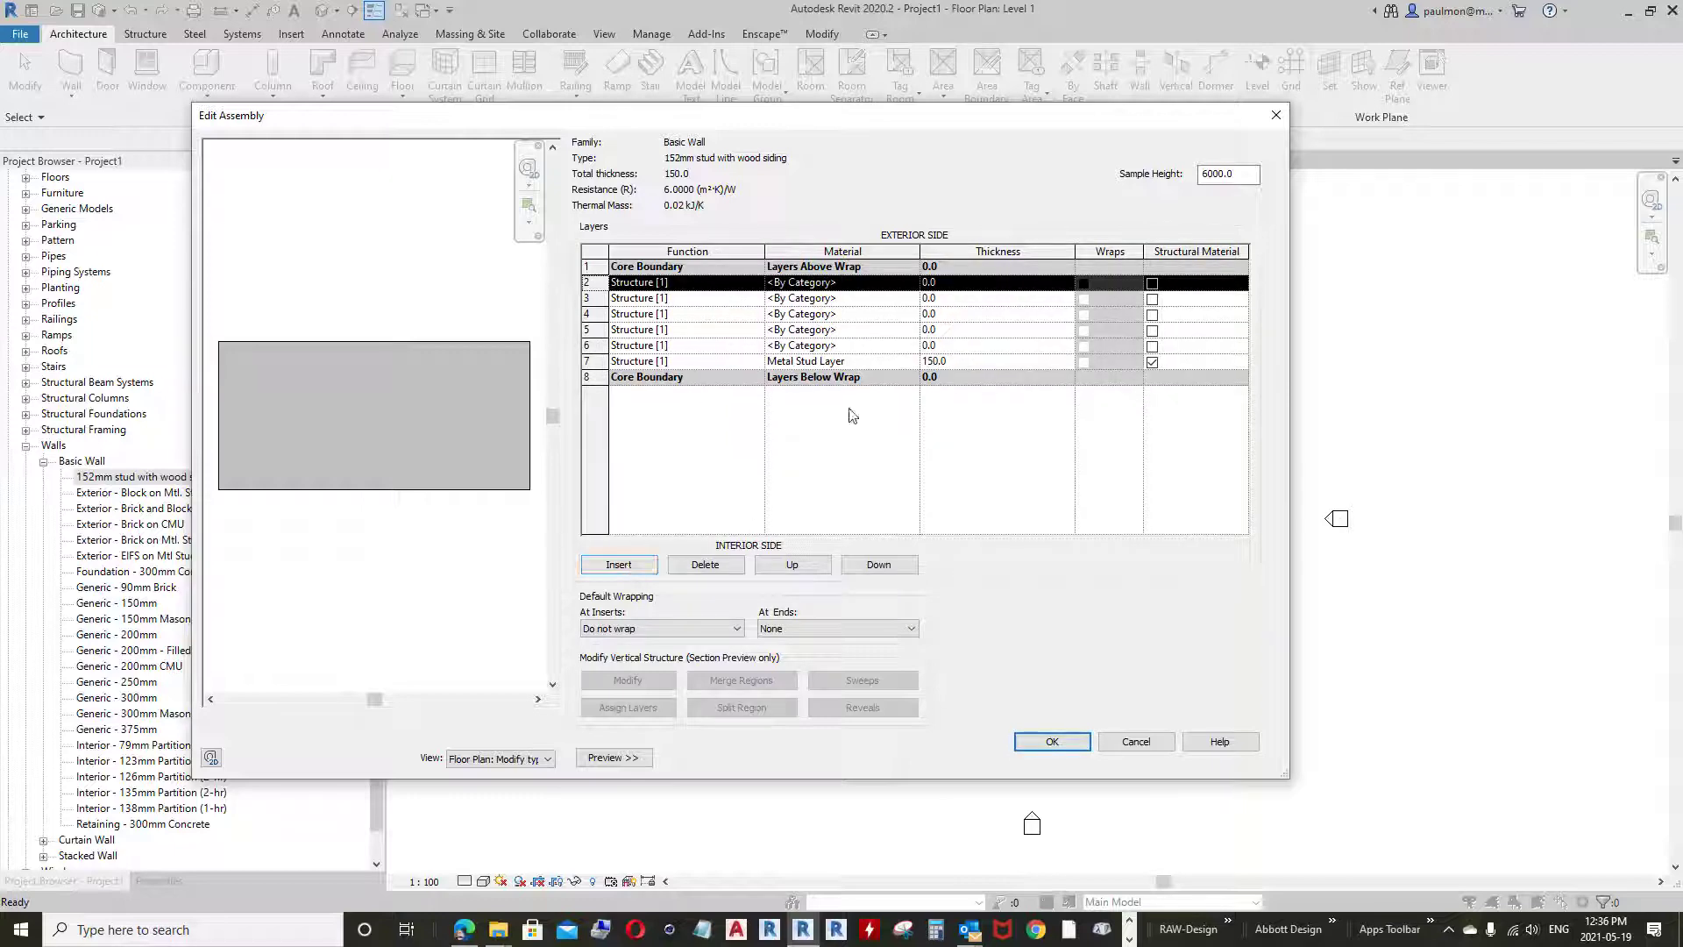
Move two of the new layers below the metal stud and past the core boundary to the interior side
click(590, 345)
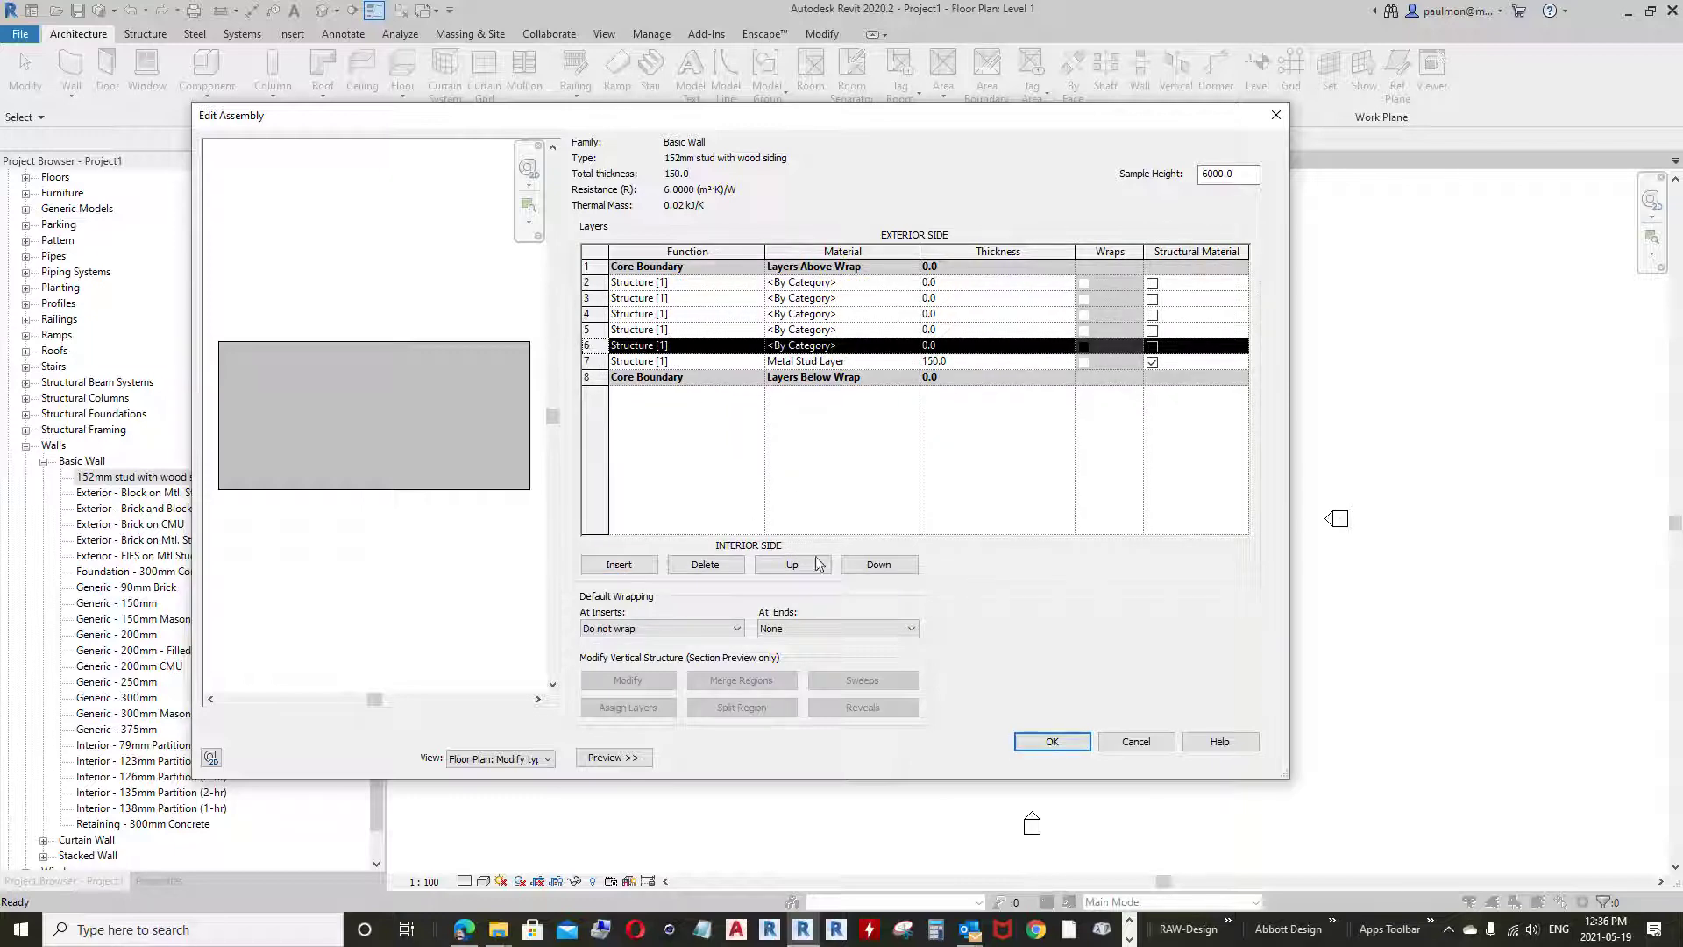
click(879, 567)
click(880, 566)
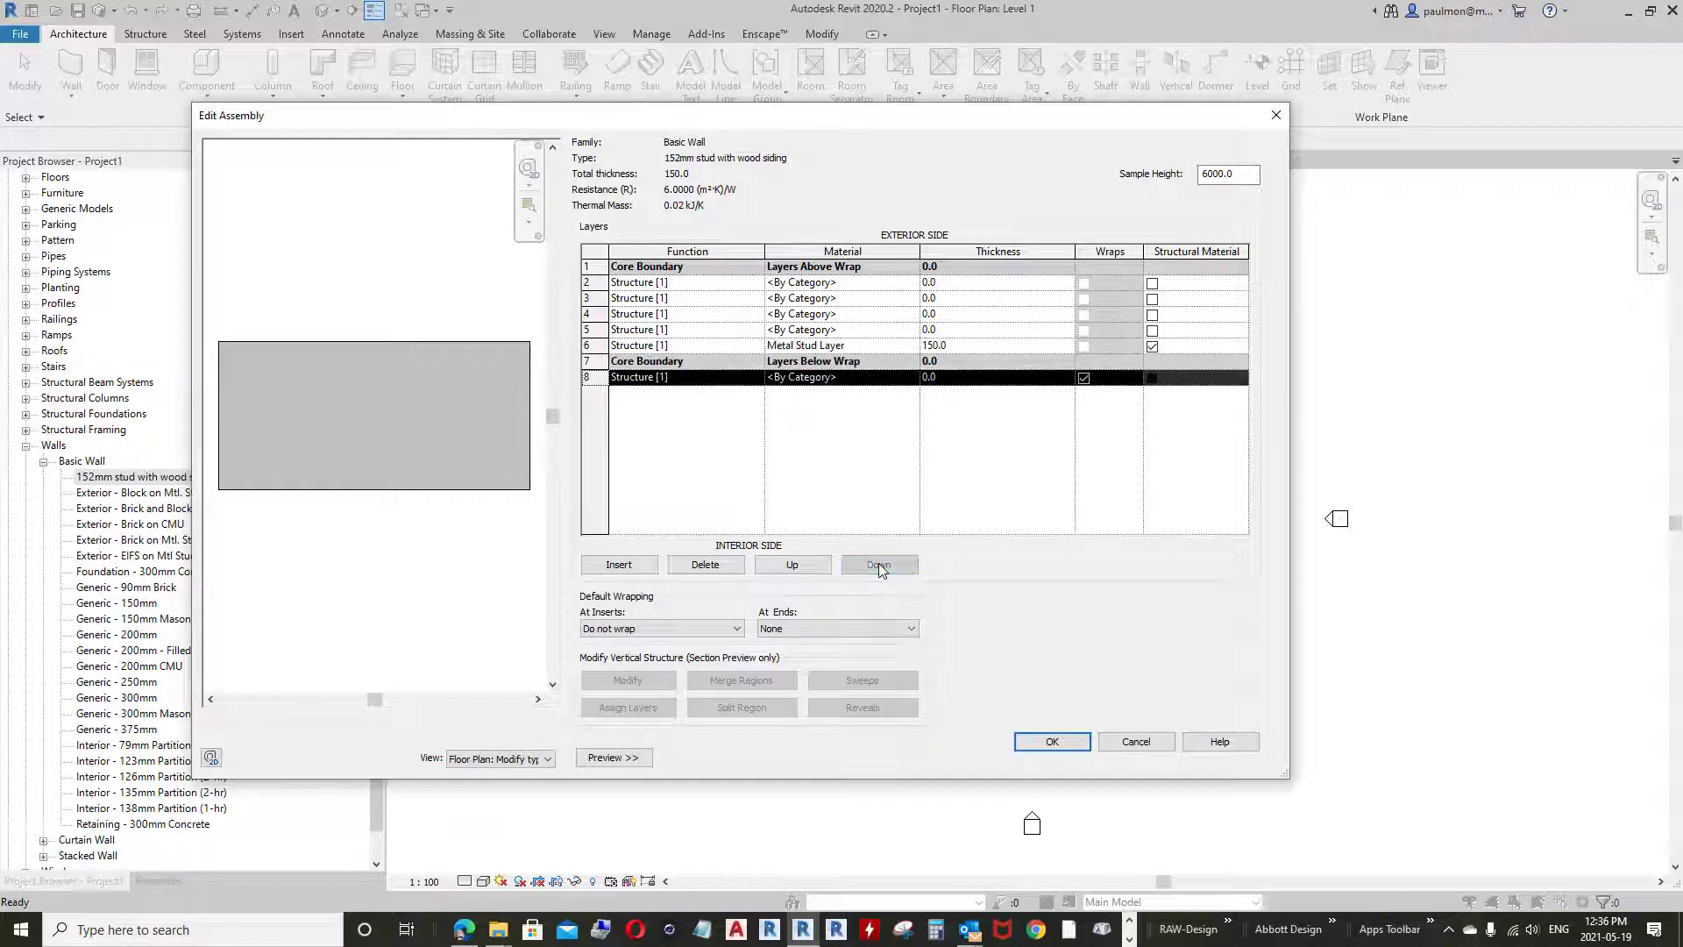
click(662, 333)
click(880, 565)
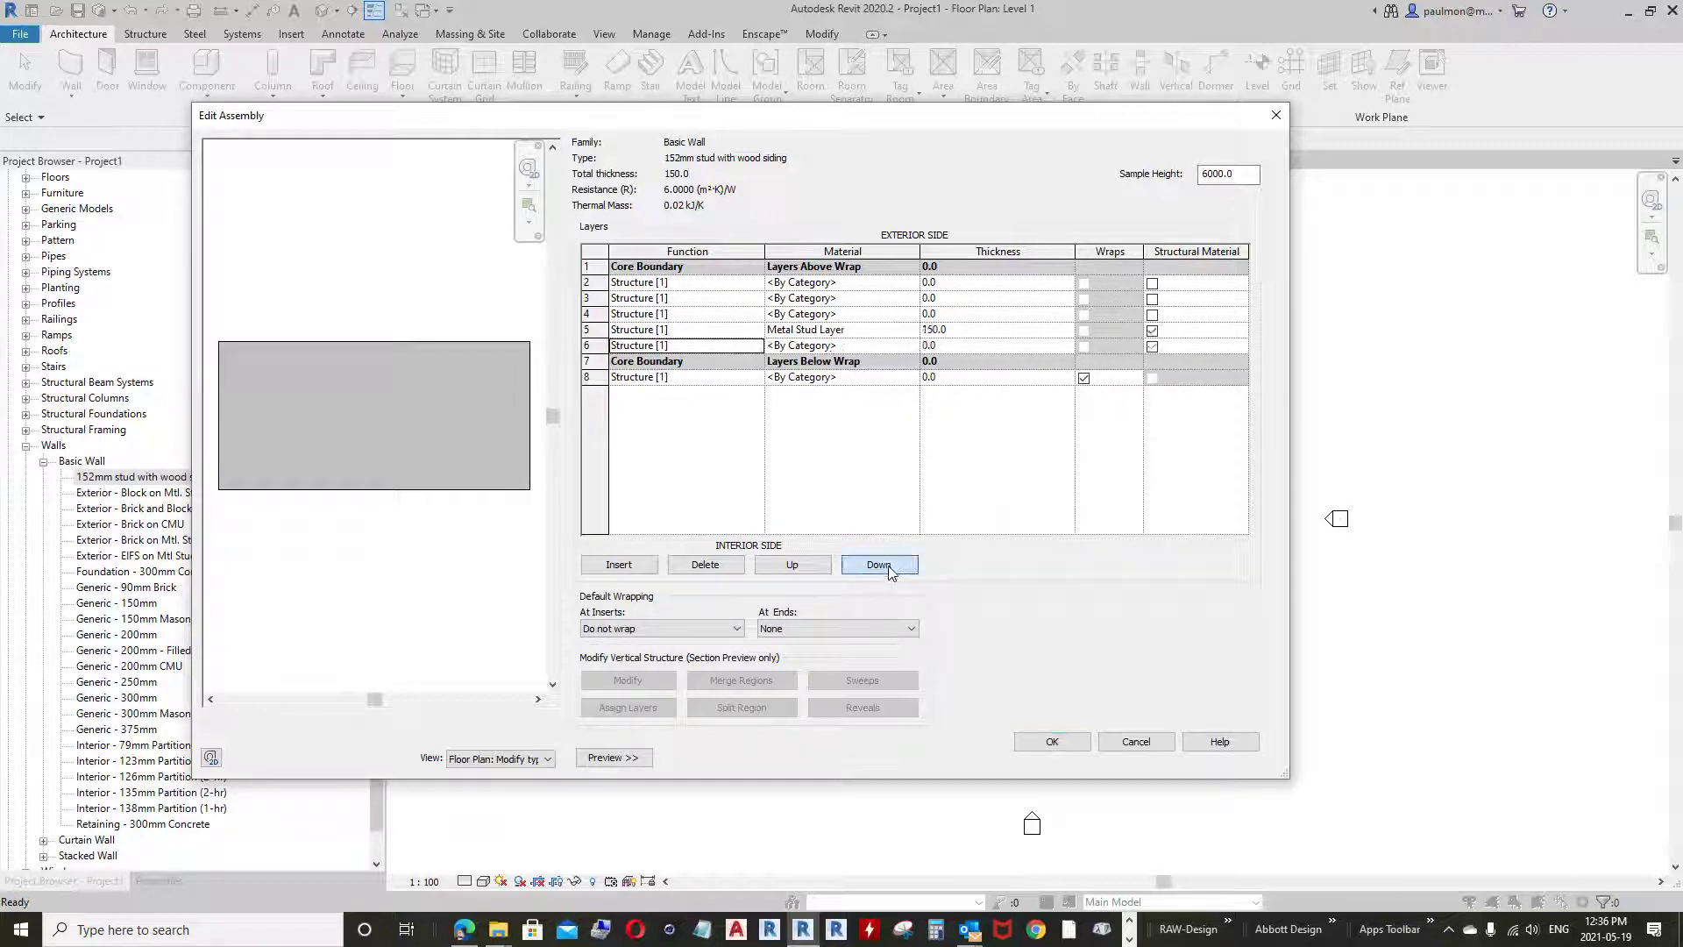
click(880, 565)
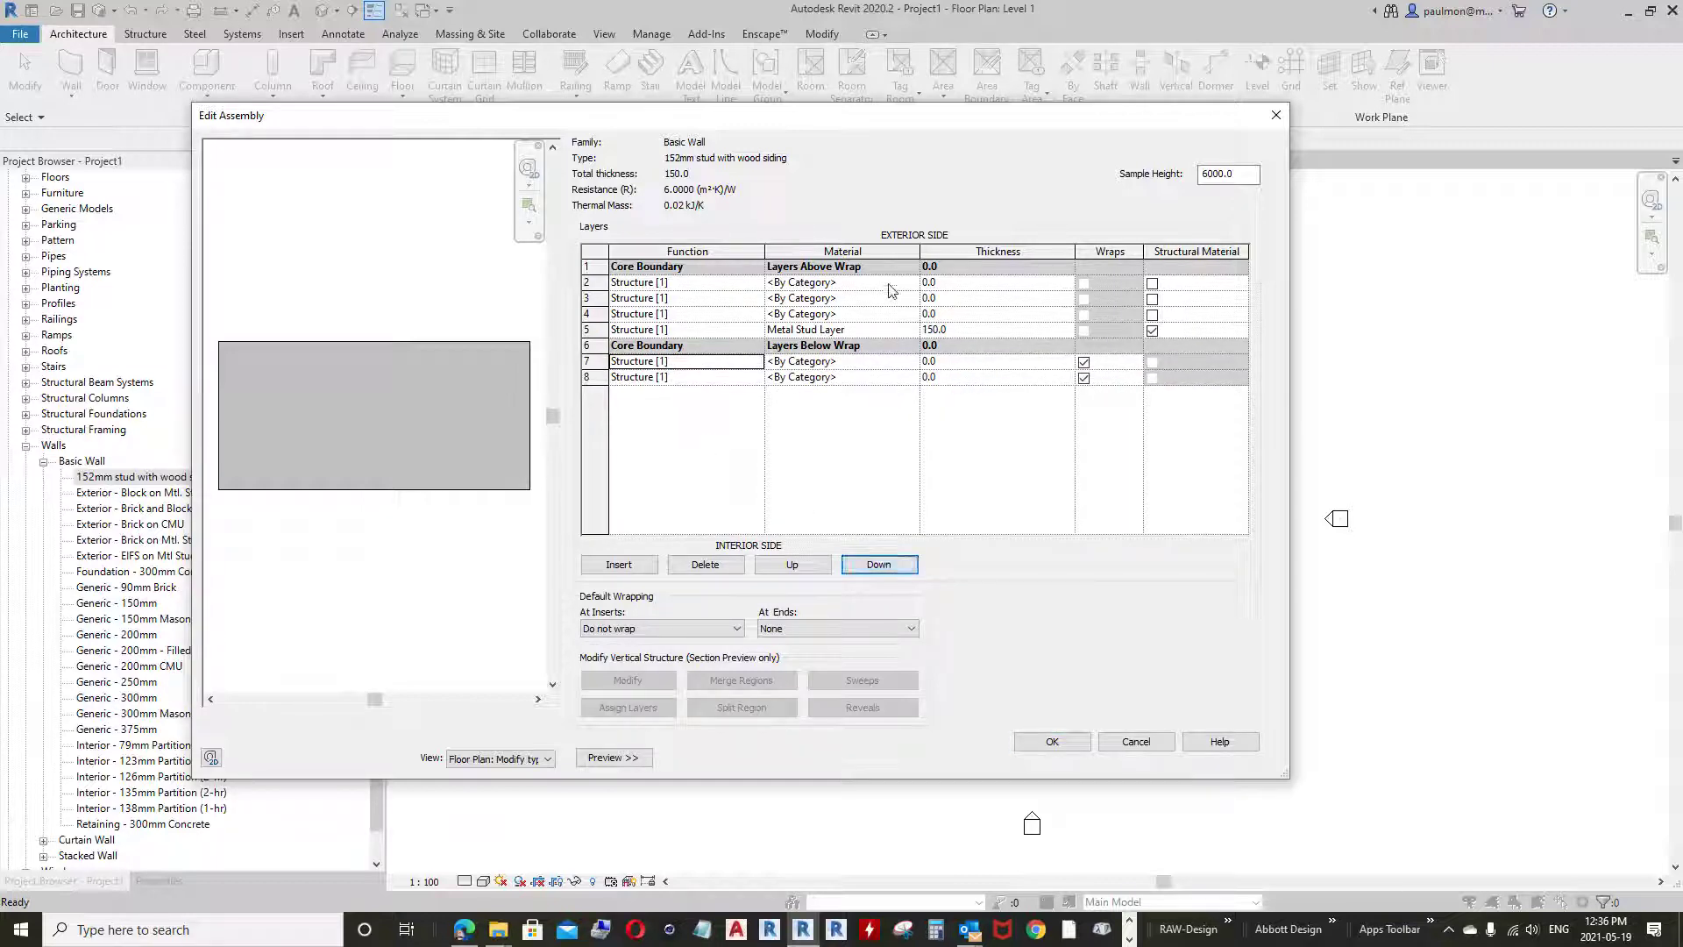
Move two new layers outside the exterior core boundary and insert a third layer beside them
click(630, 285)
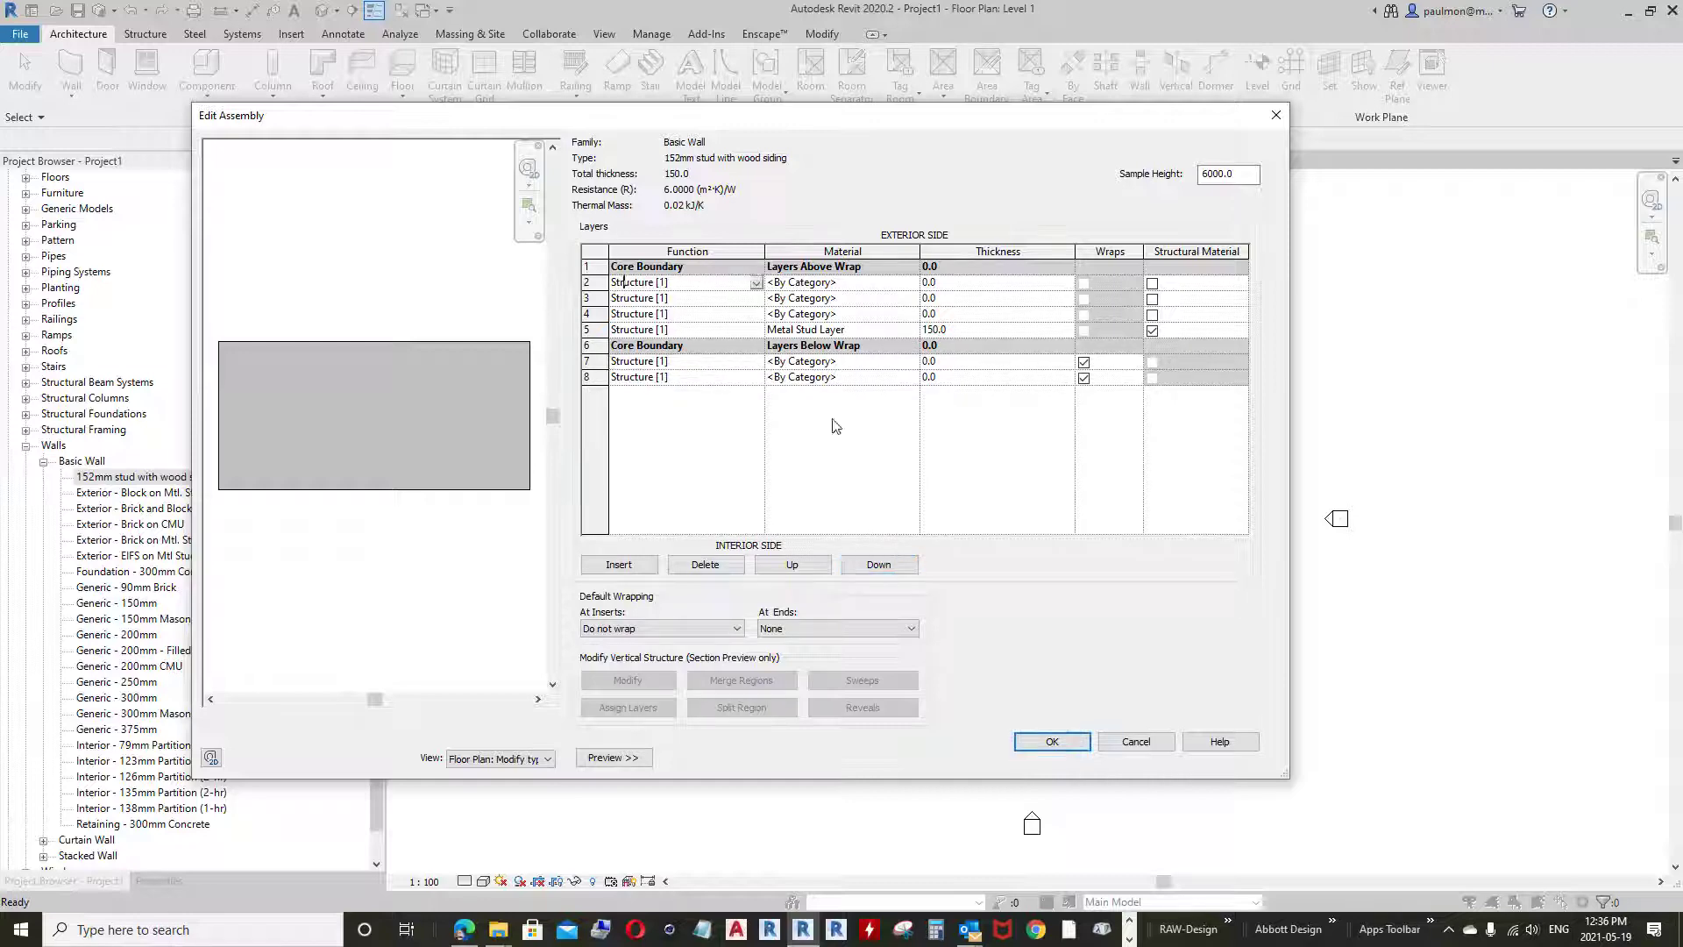
click(791, 565)
click(699, 304)
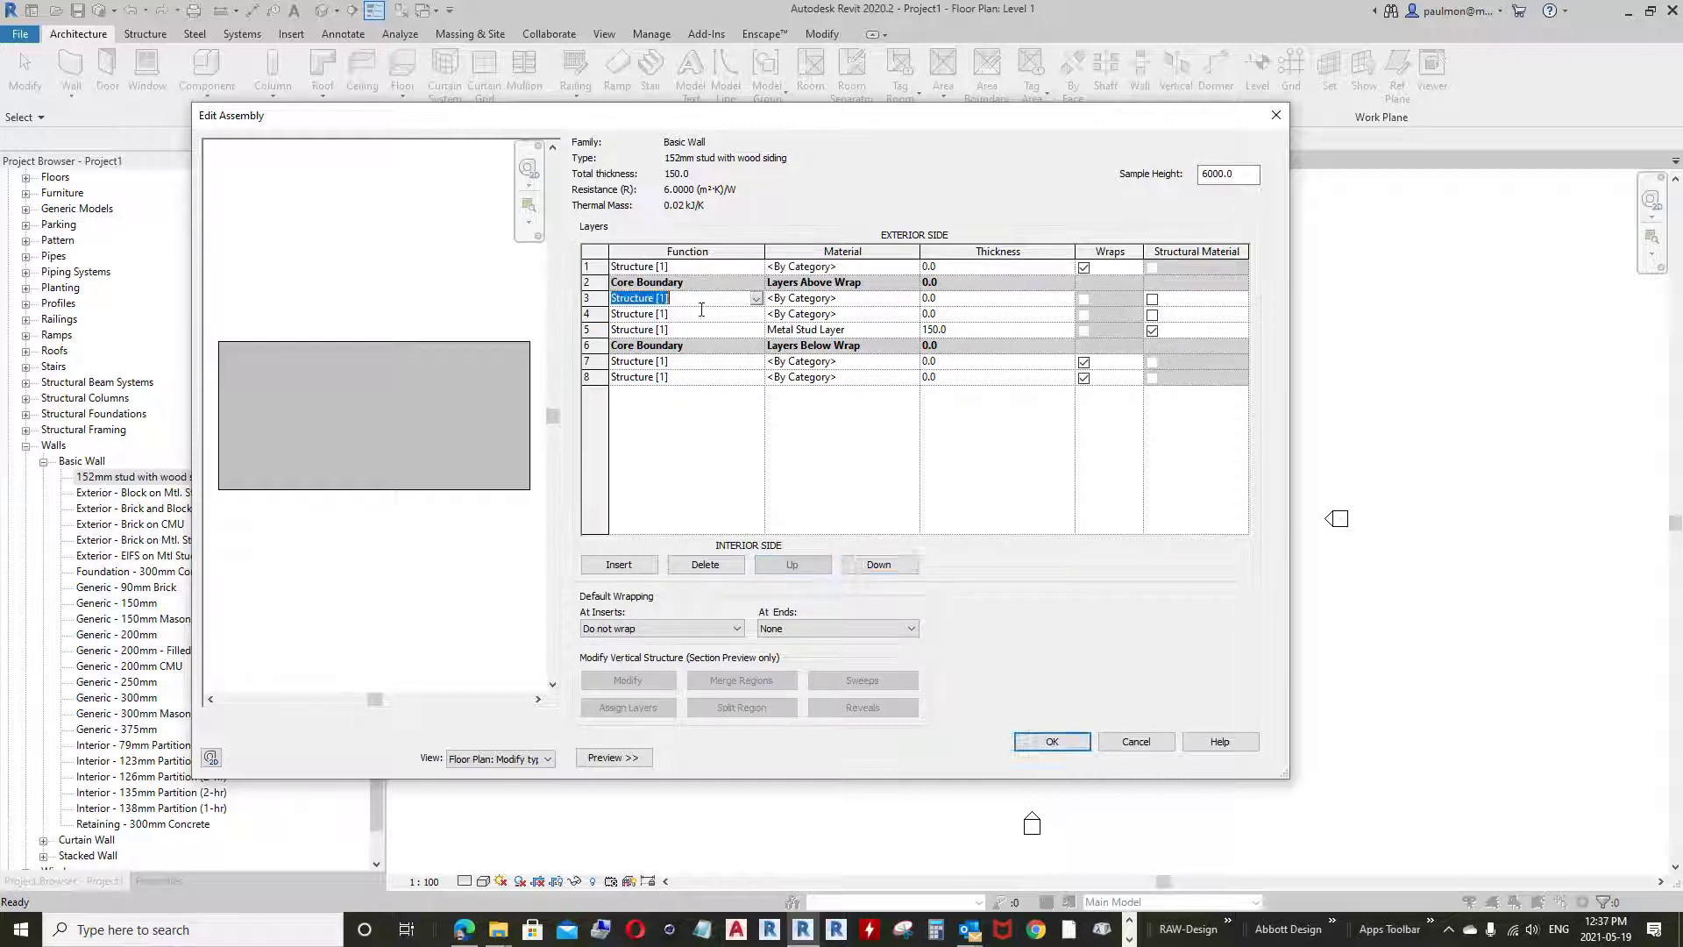
click(792, 564)
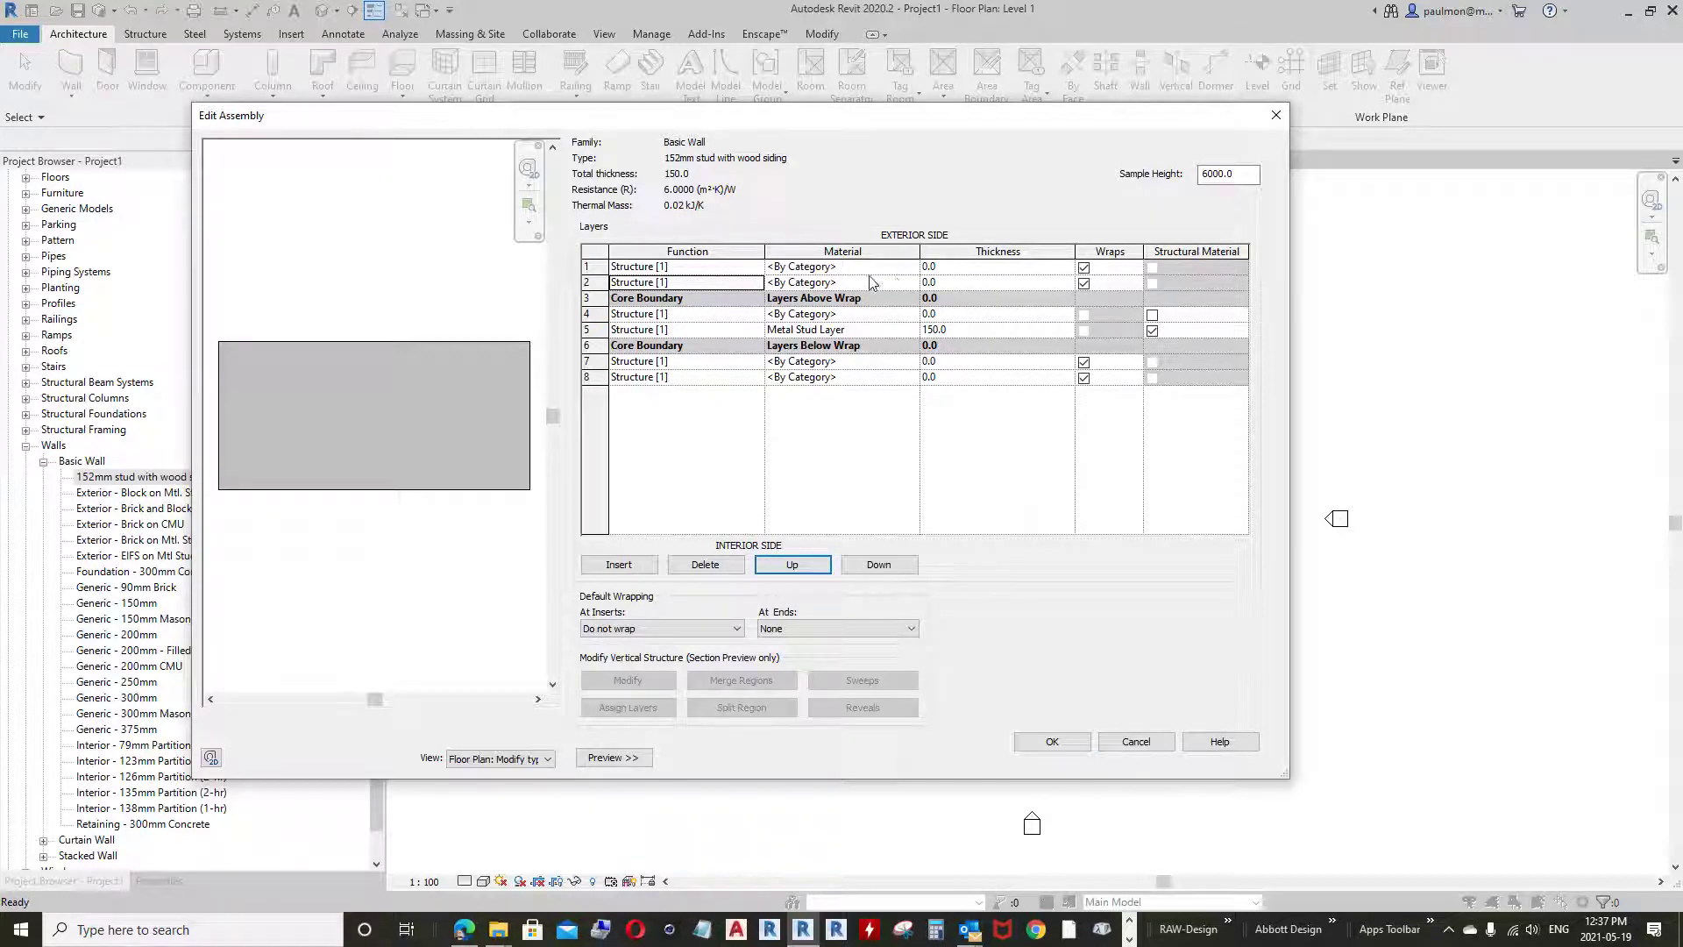
click(619, 564)
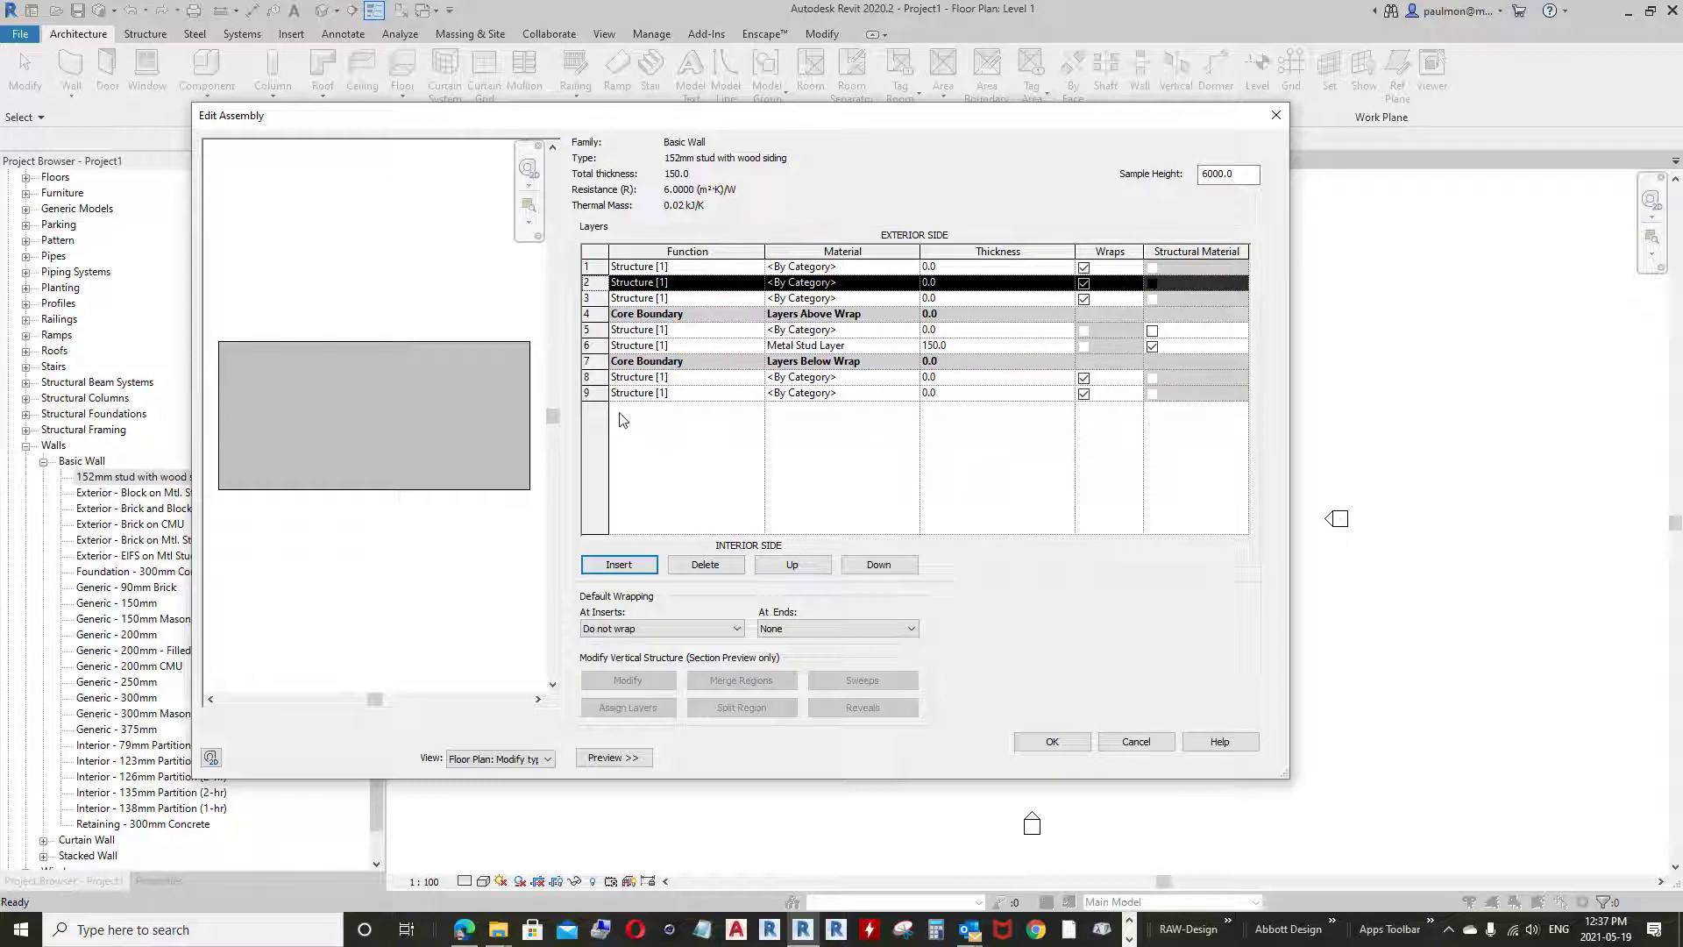
Assign the Vapour Barrier material to the layer directly inside the interior core boundary
double_click(909, 378)
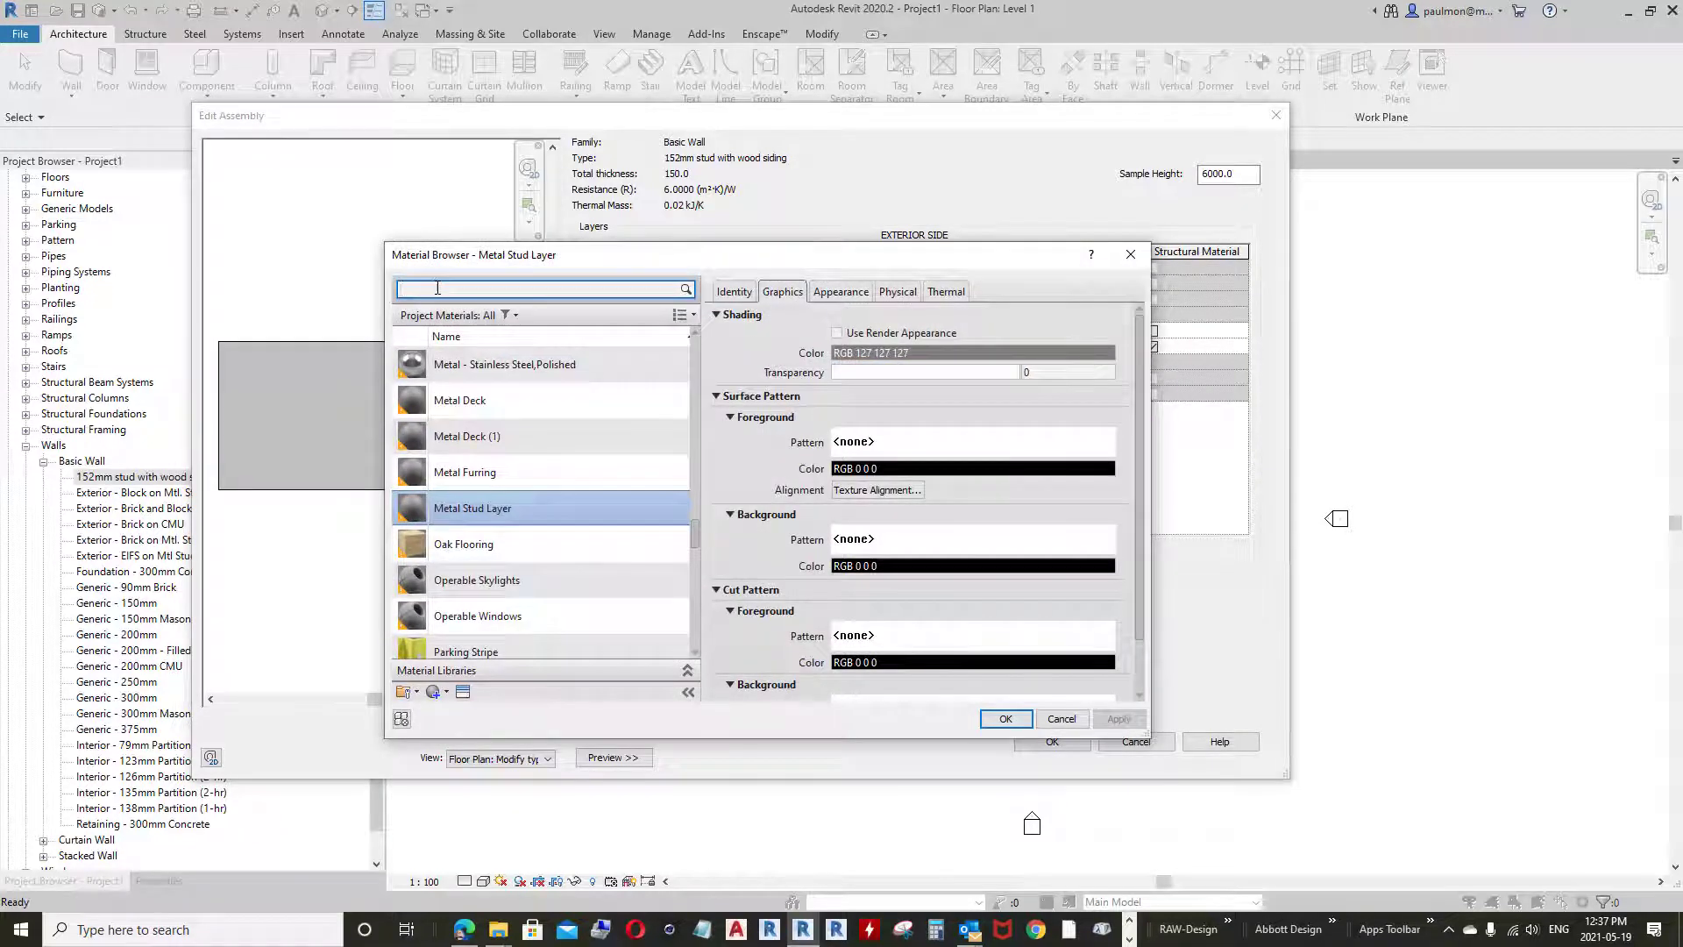
click(436, 289)
text(VAPOU)
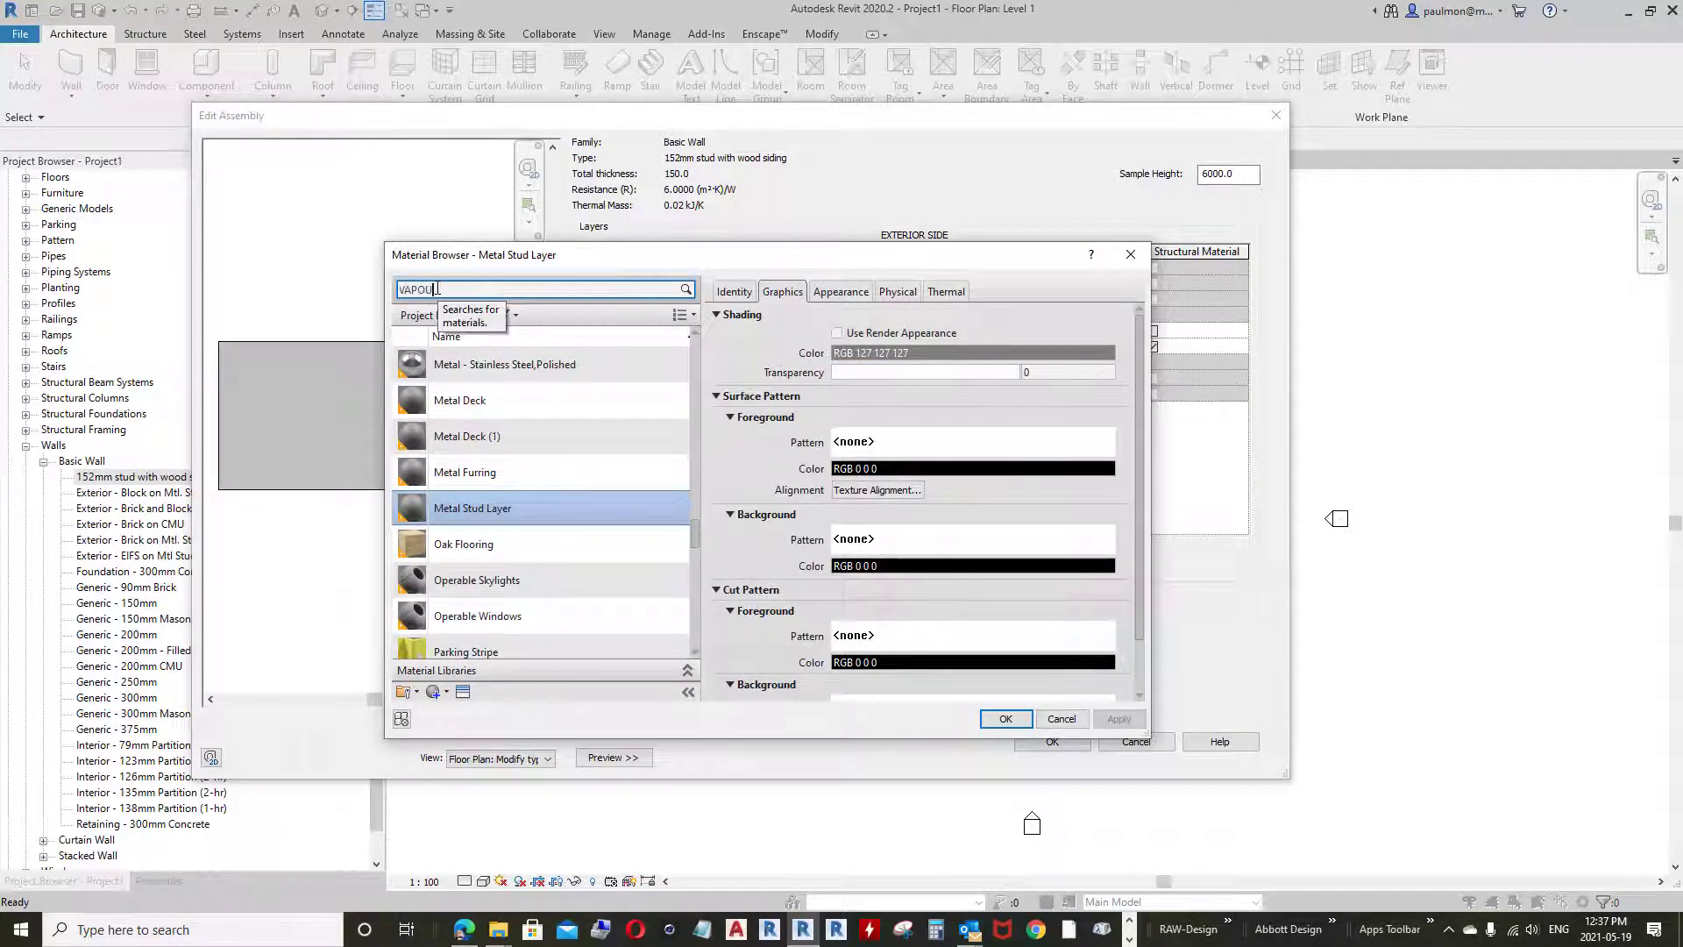
text(R)
click(465, 394)
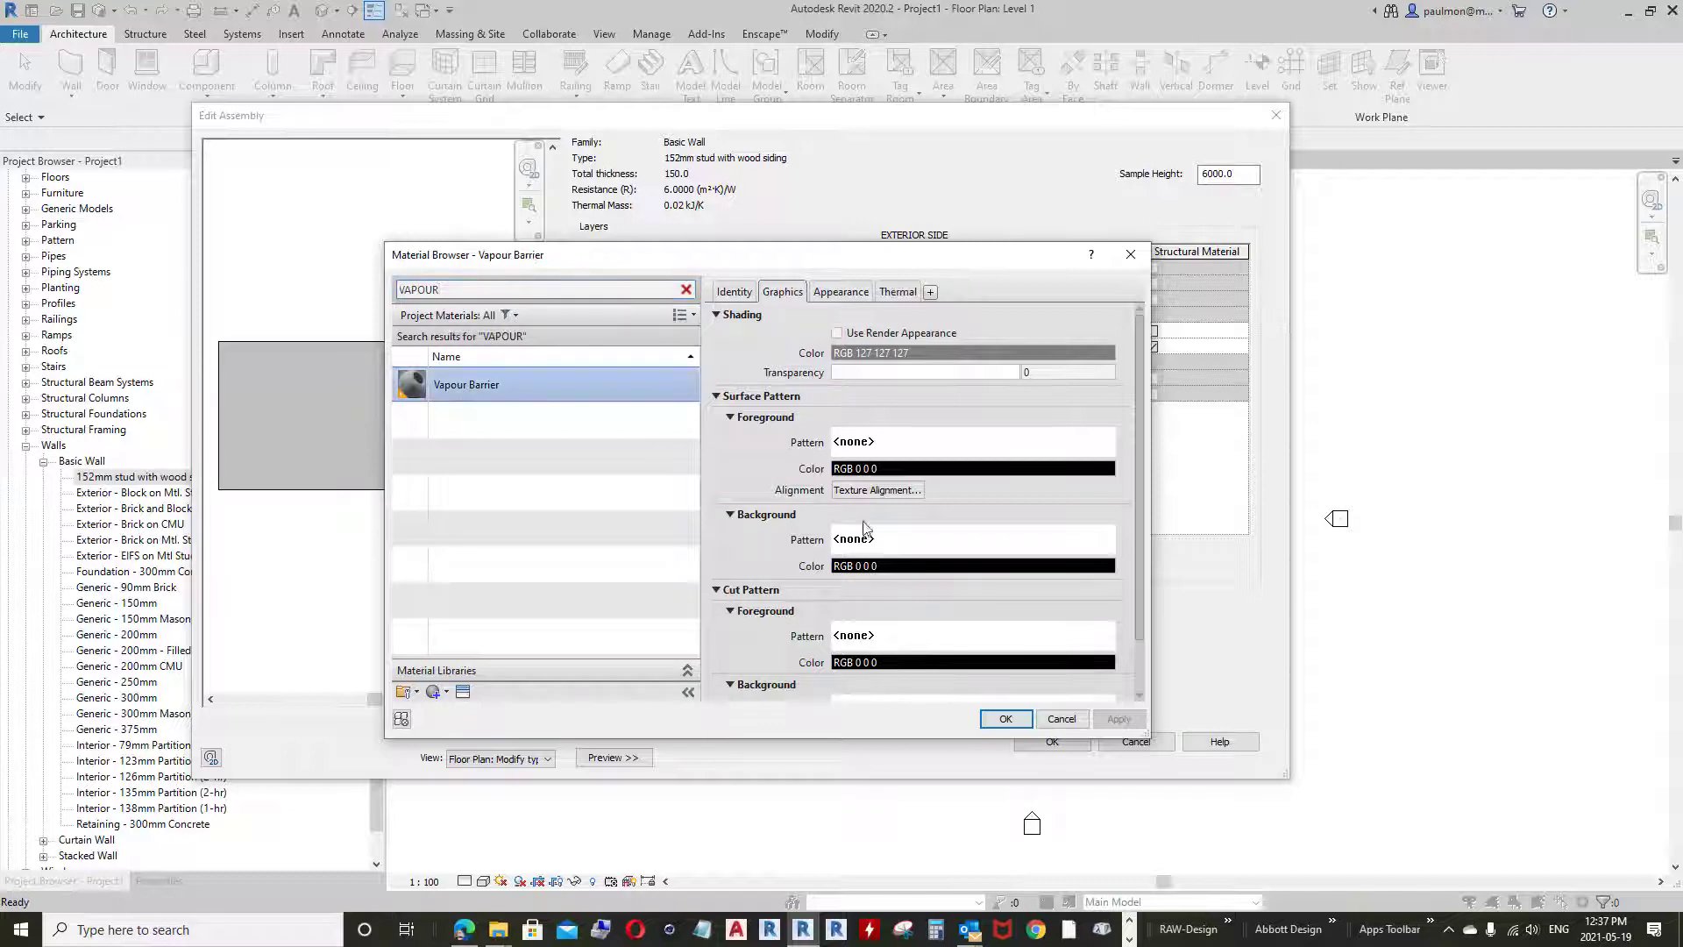
click(1005, 718)
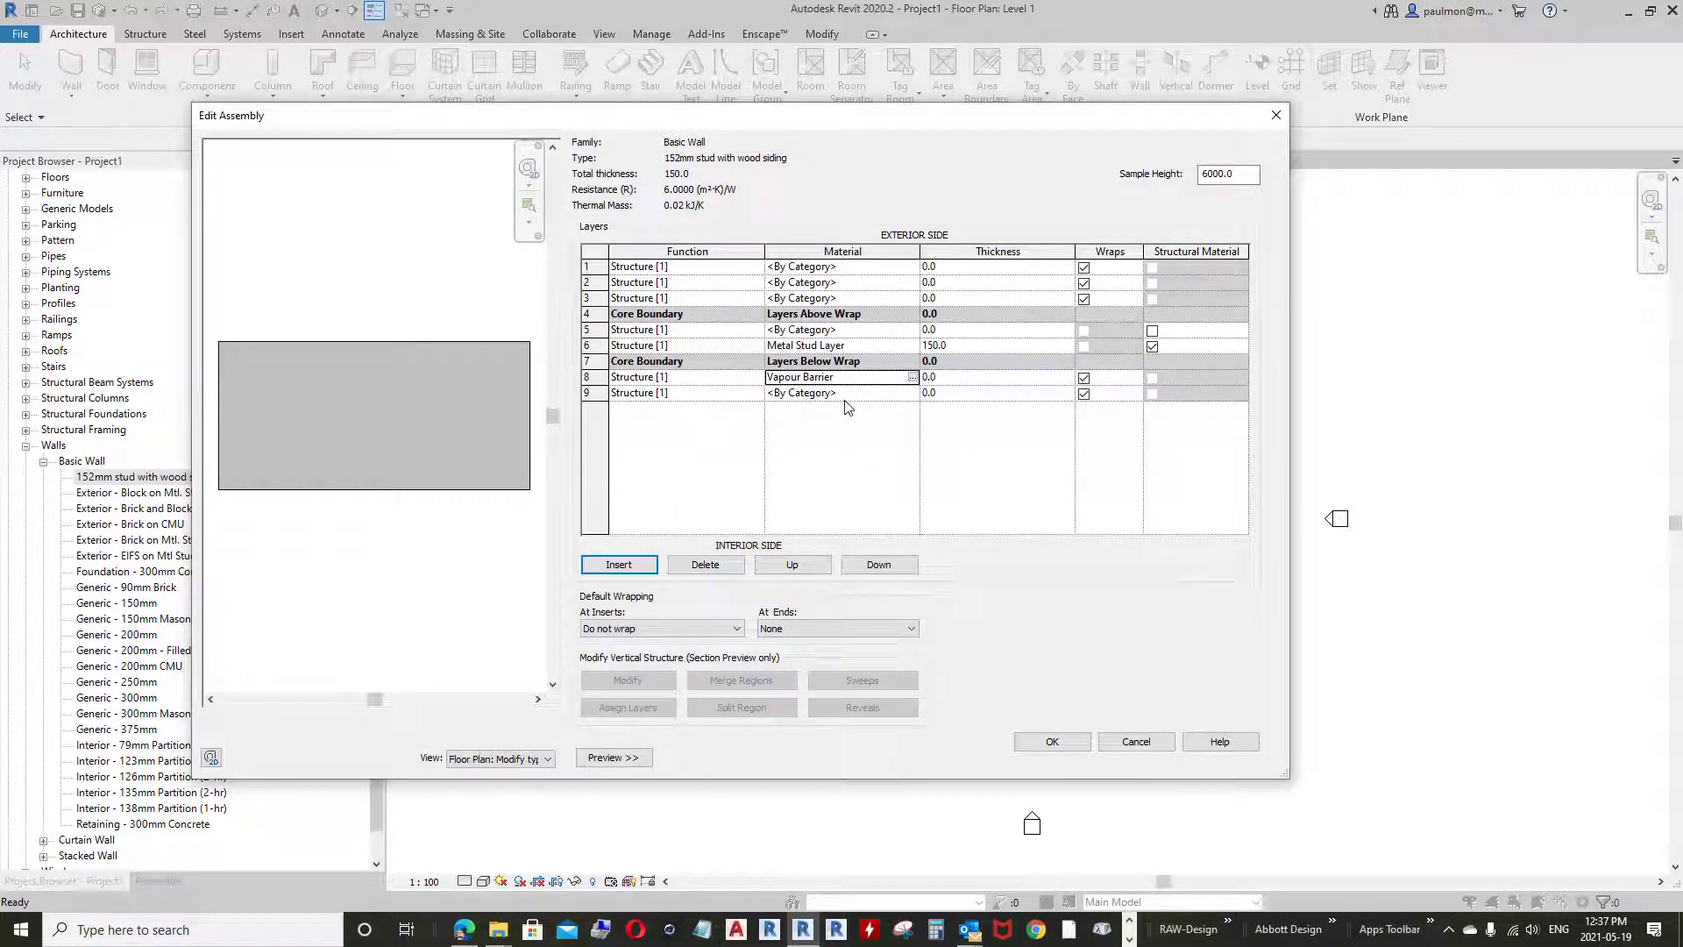
Set the thickness of the innermost interior layer to 13 mm
click(947, 394)
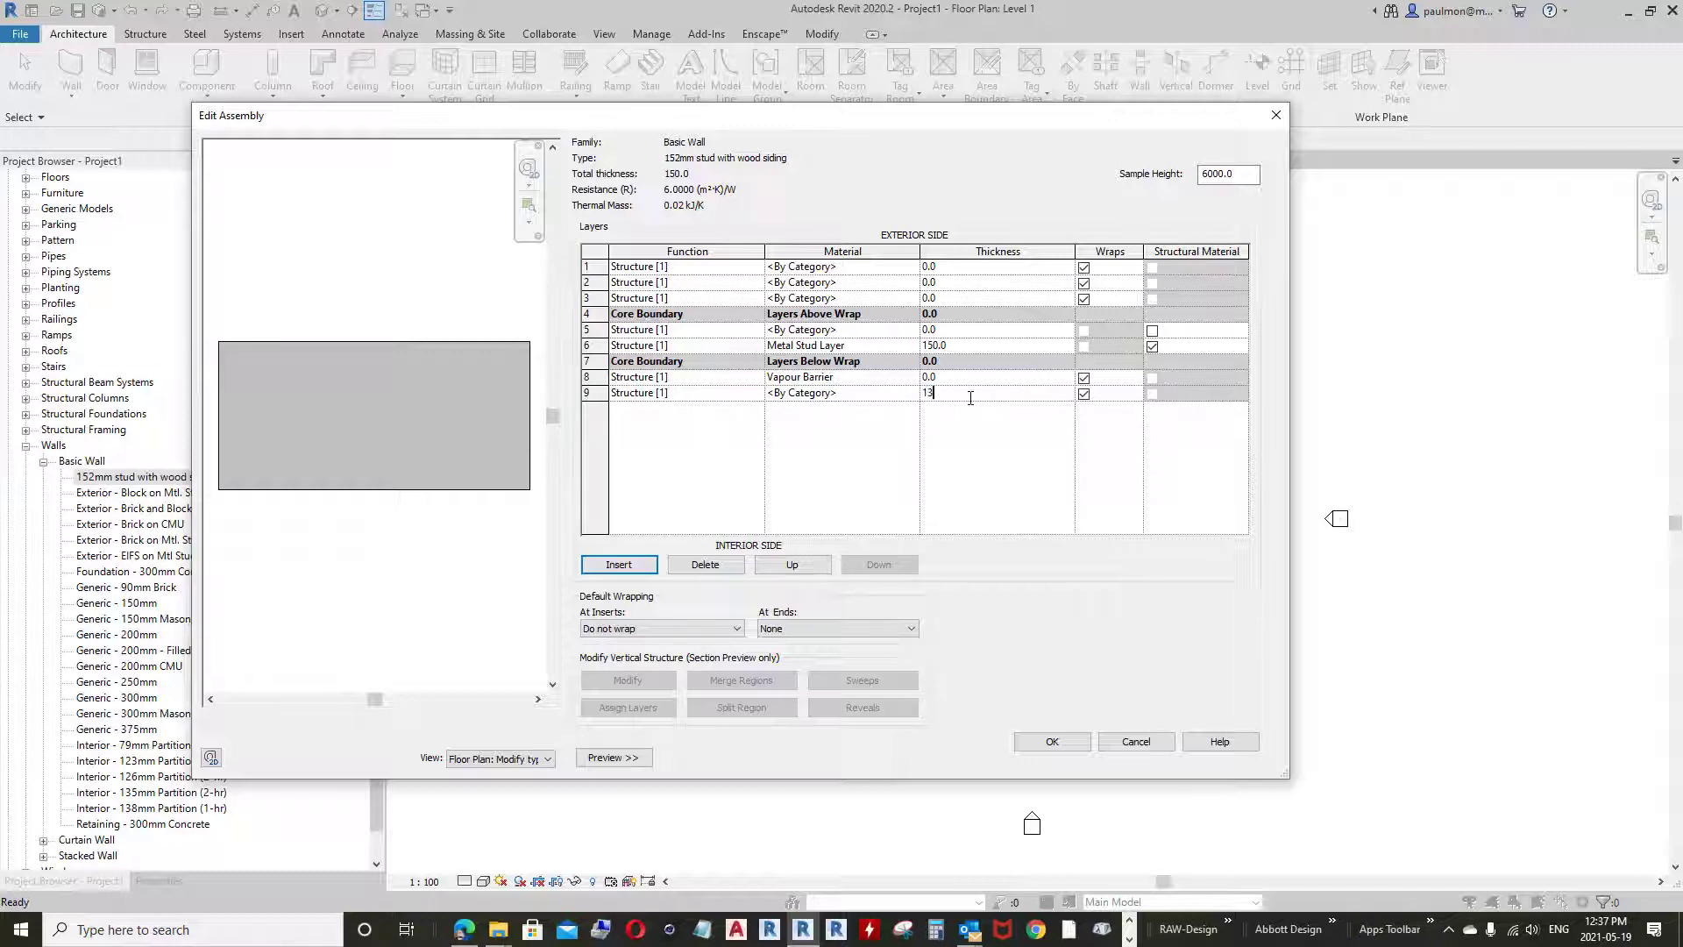
text(13)
key(Return)
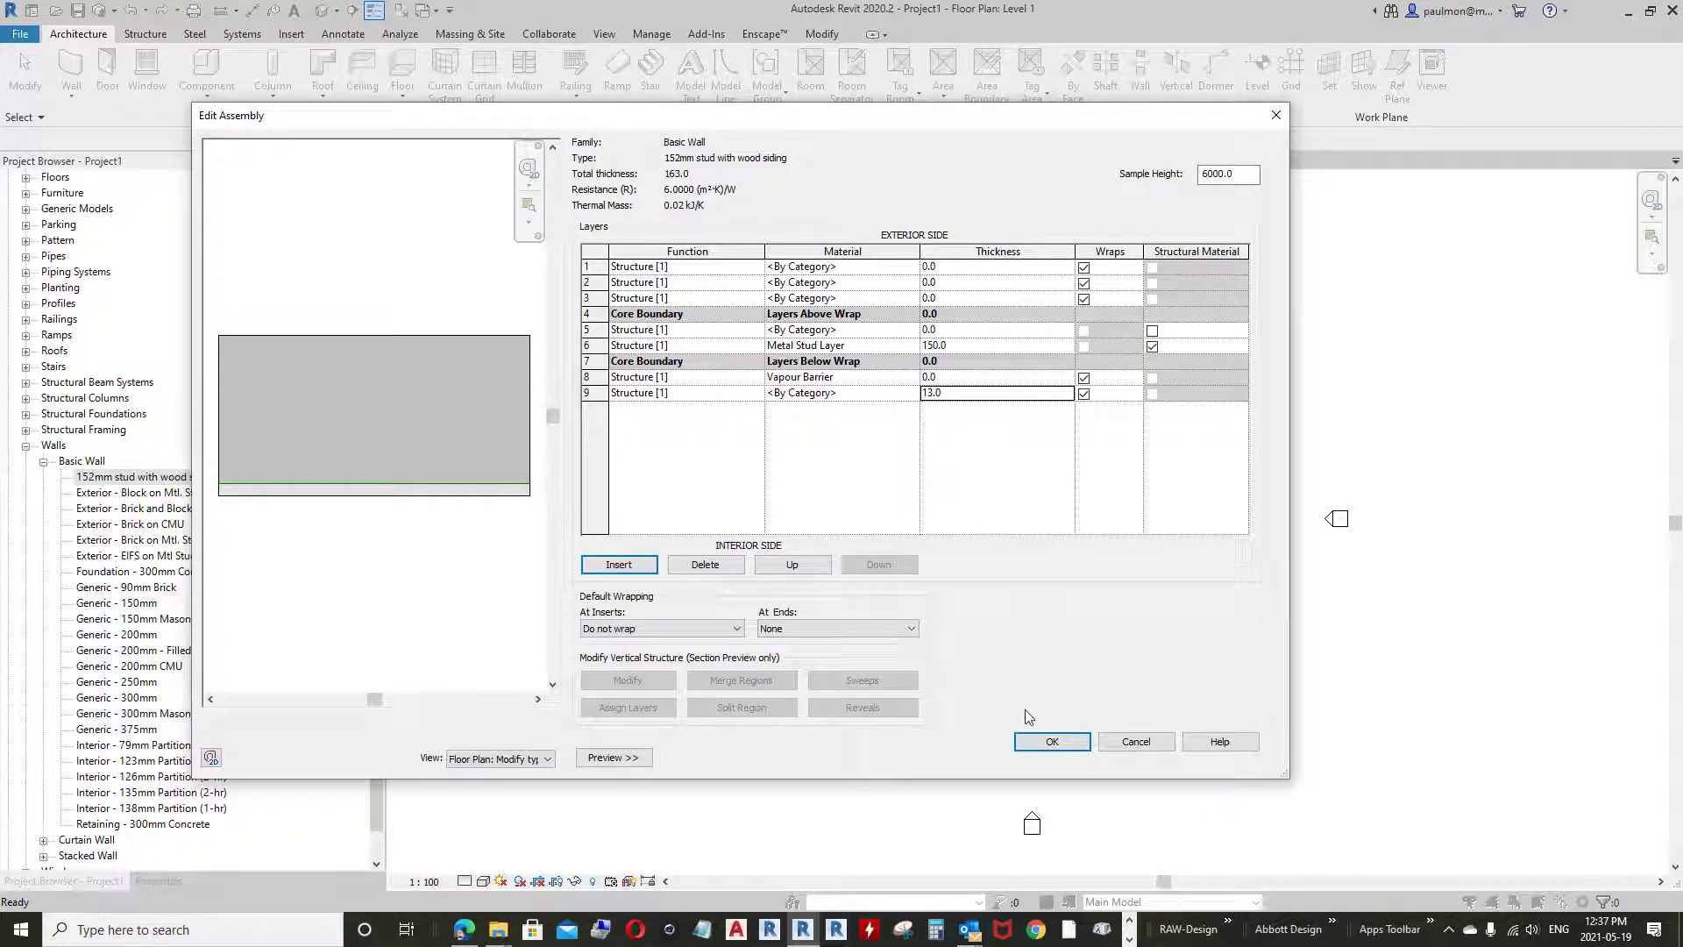
Set the thickness of the layer between the exterior core boundary and the metal stud to 13 mm
click(1052, 742)
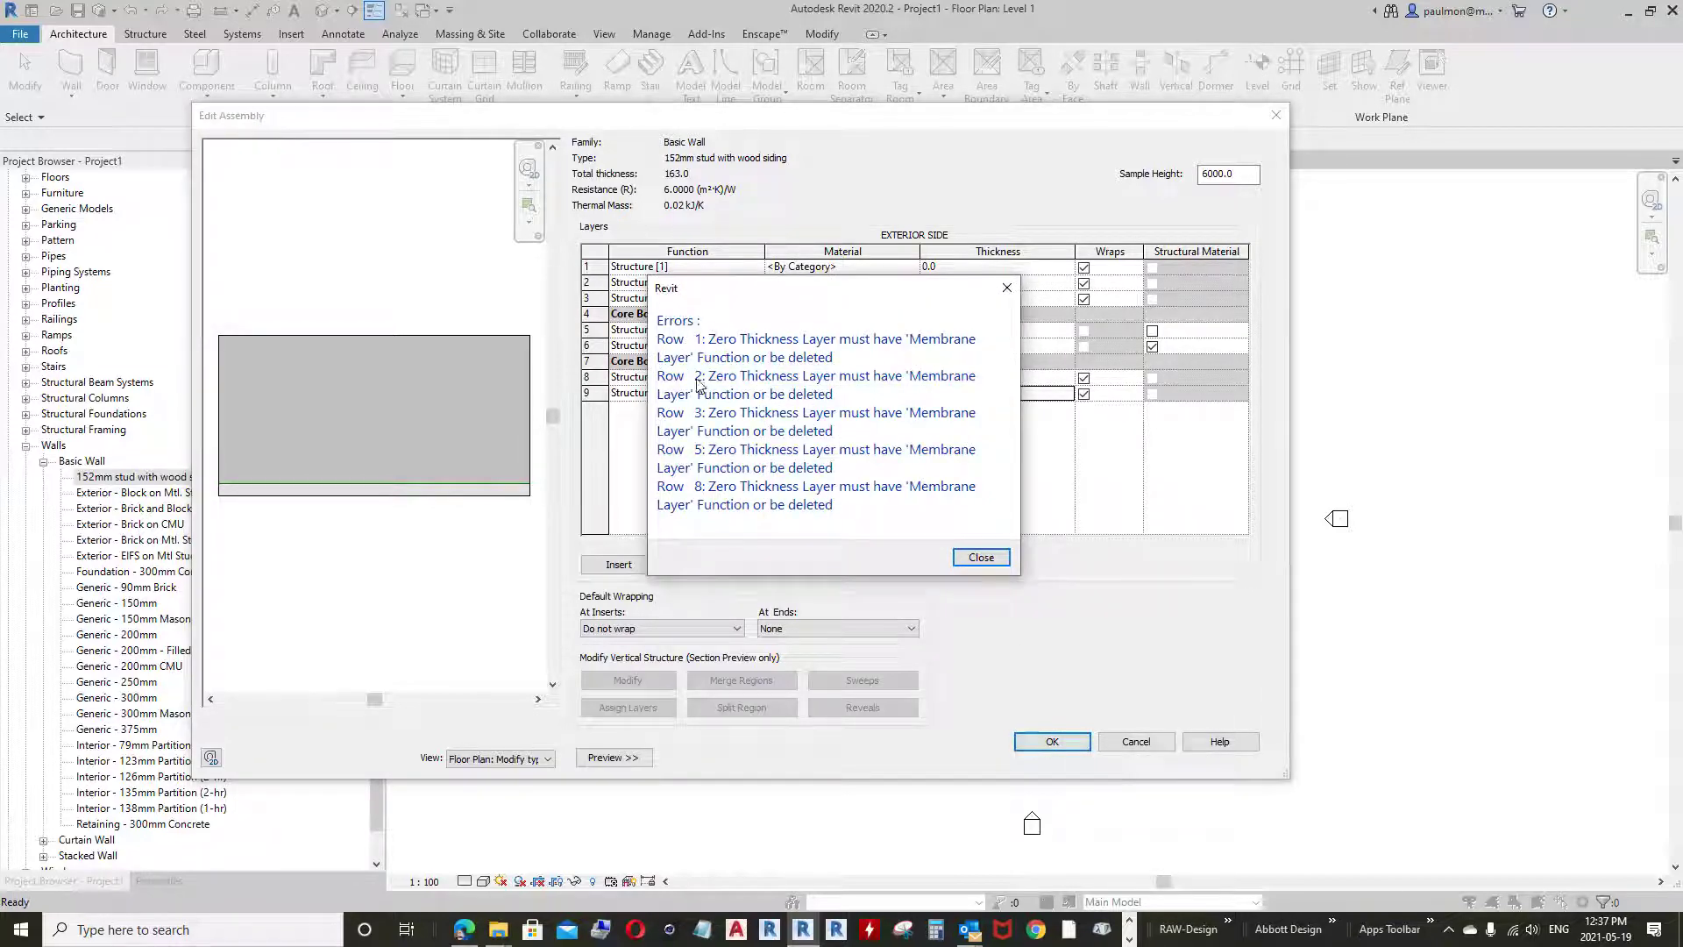
click(981, 557)
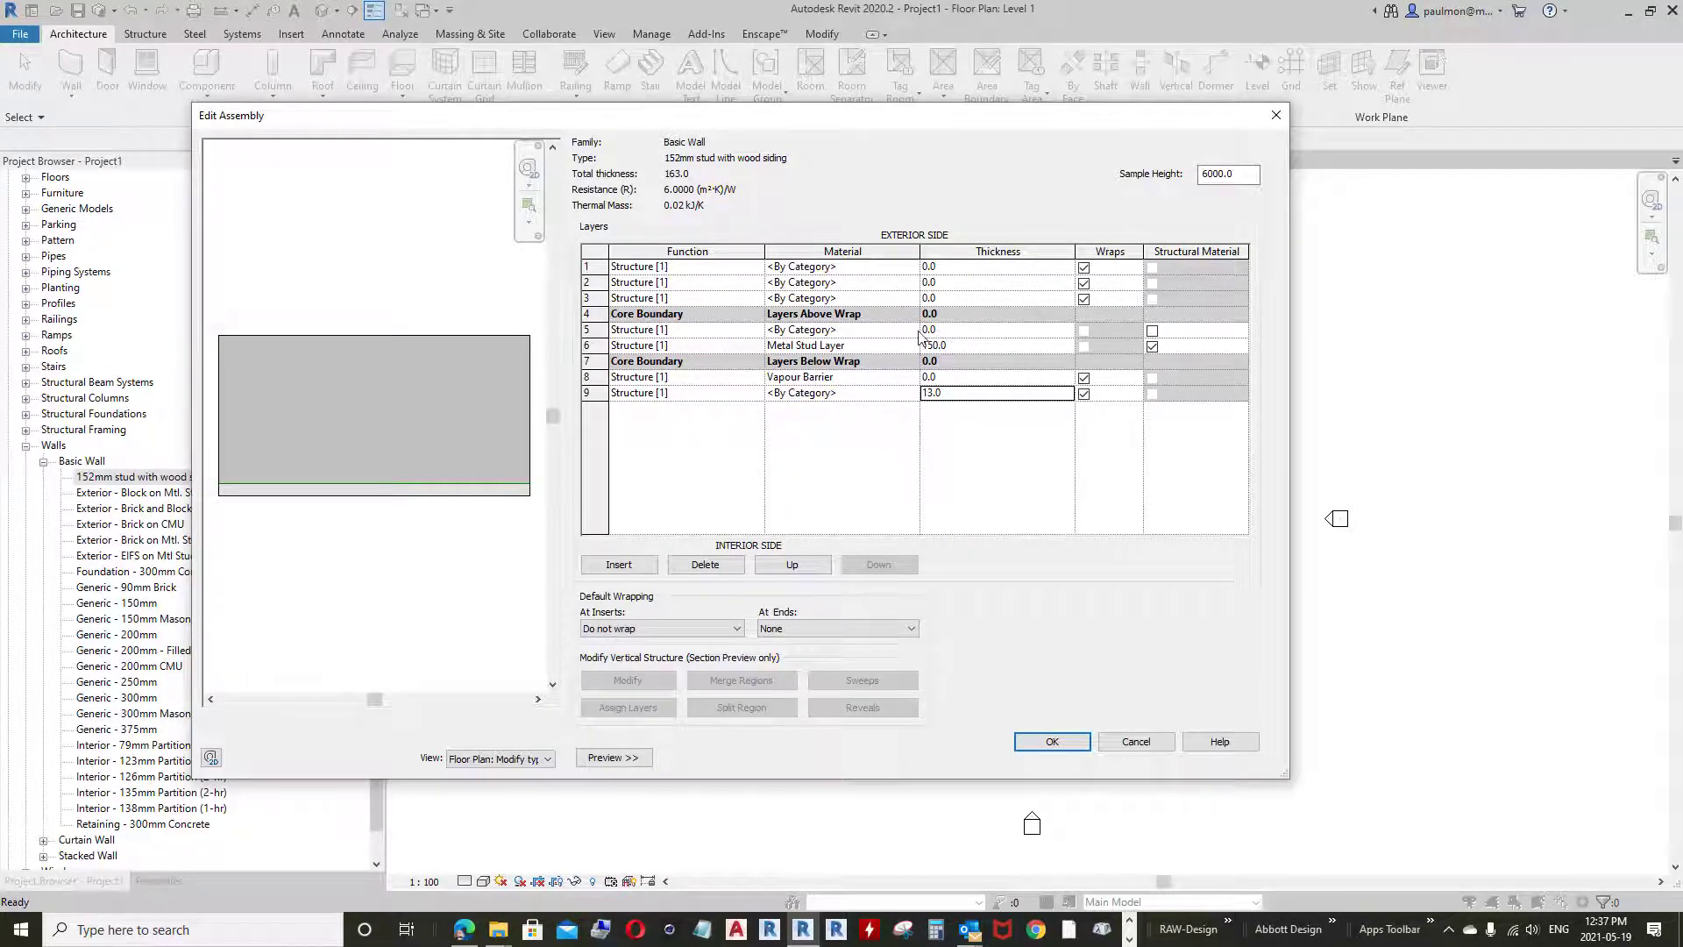
click(936, 333)
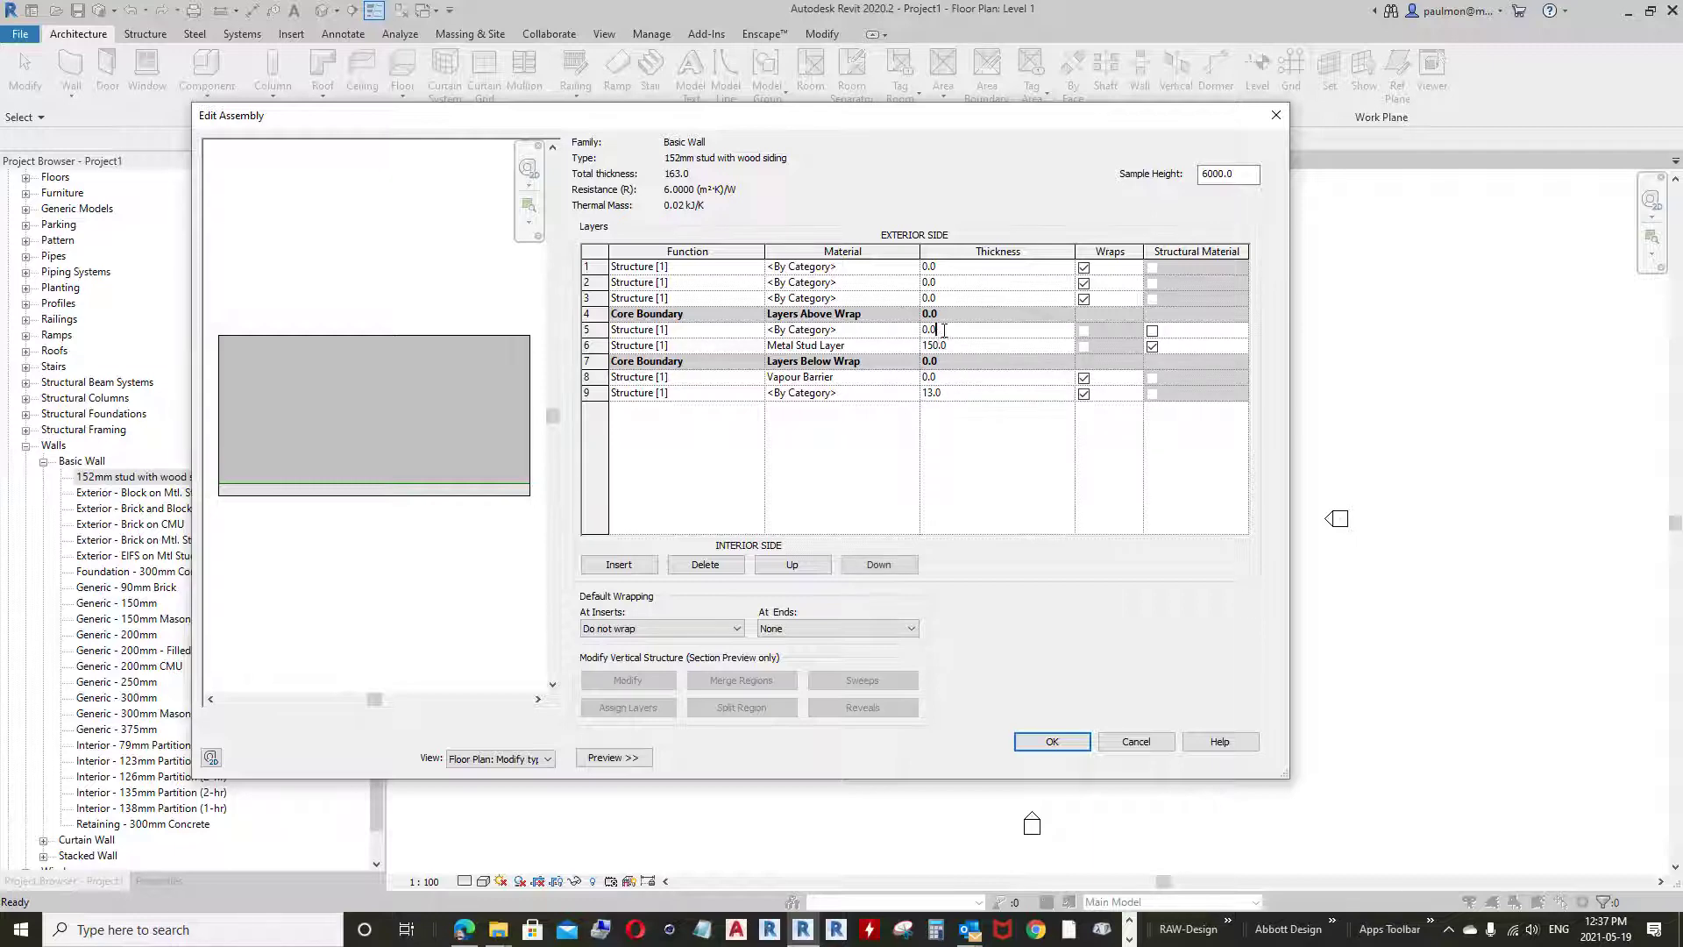
click(922, 332)
click(942, 302)
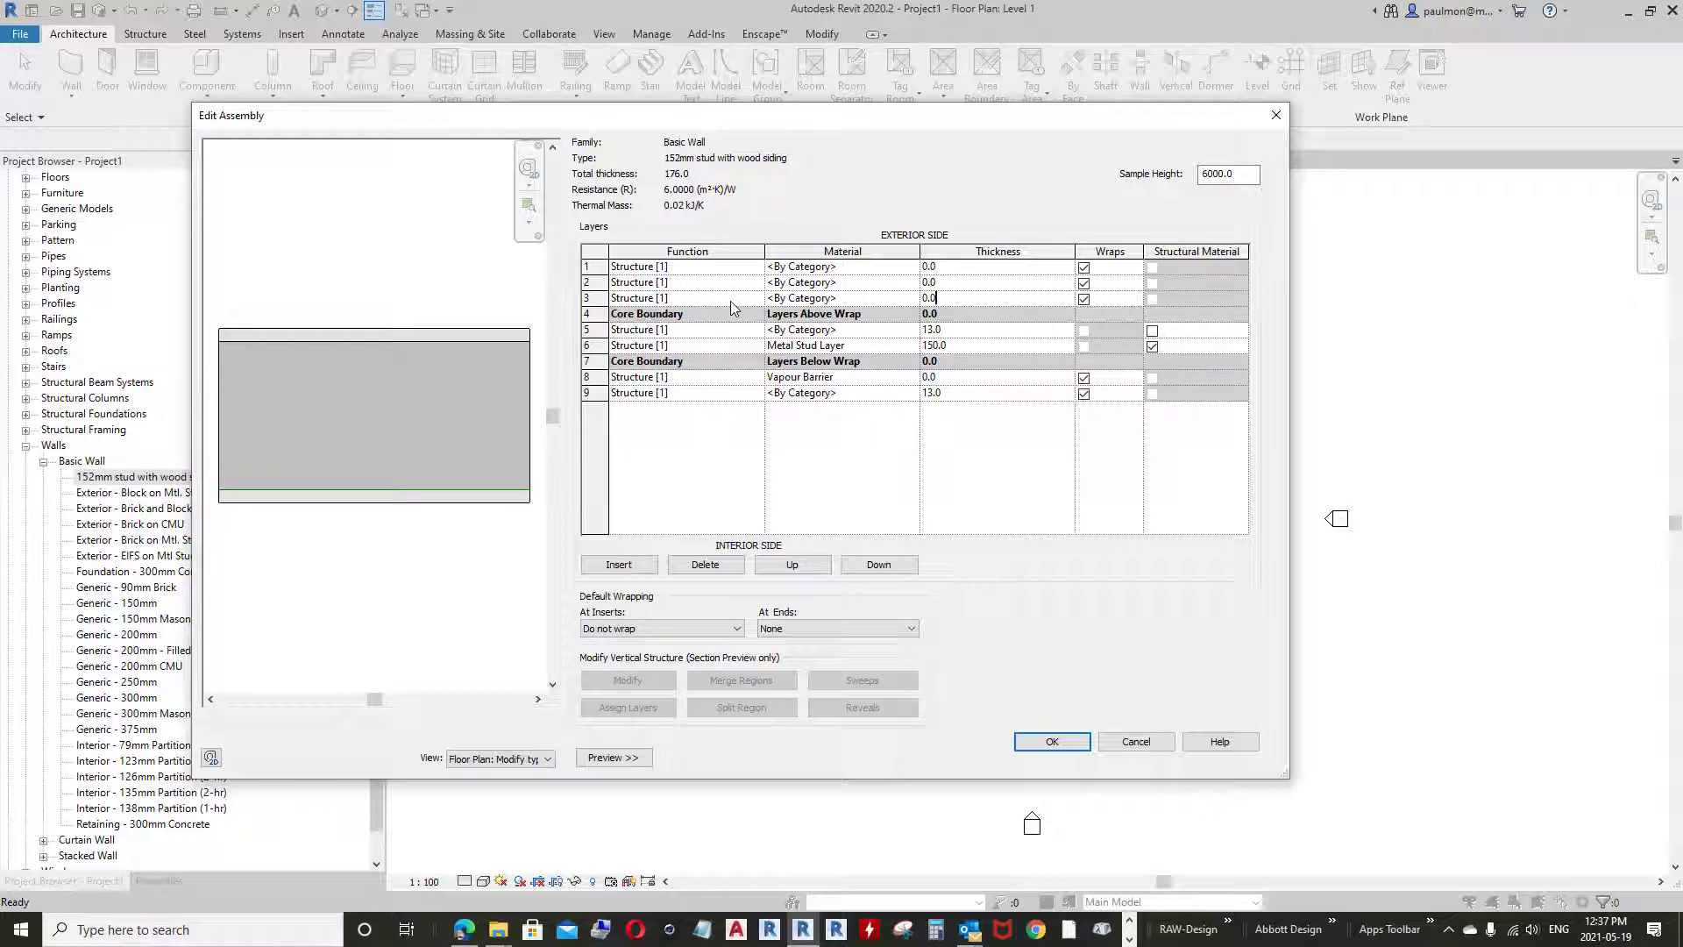
Set the thickness of the second layer from the exterior to 25 mm and the outermost exterior layer to 20 mm
double_click(921, 281)
text(25)
click(945, 268)
drag(944, 267, 907, 264)
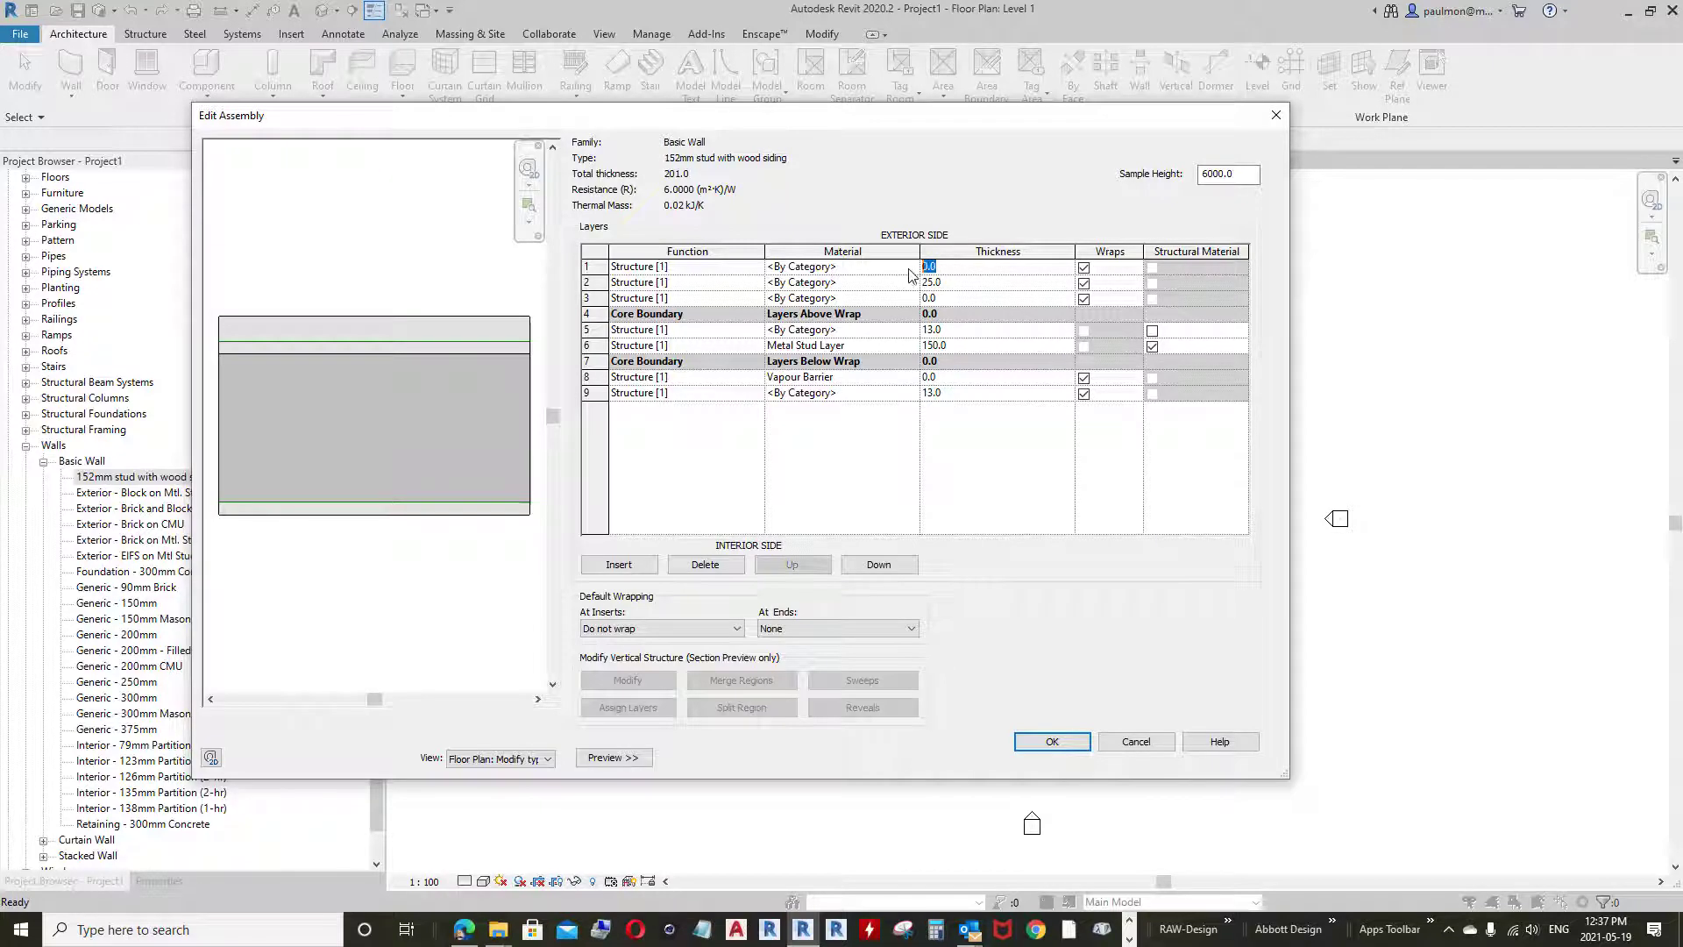
text(20)
Assign the Membrane Layer function to the zero-thickness layers just outside both core boundaries and accept the assembly
click(1052, 742)
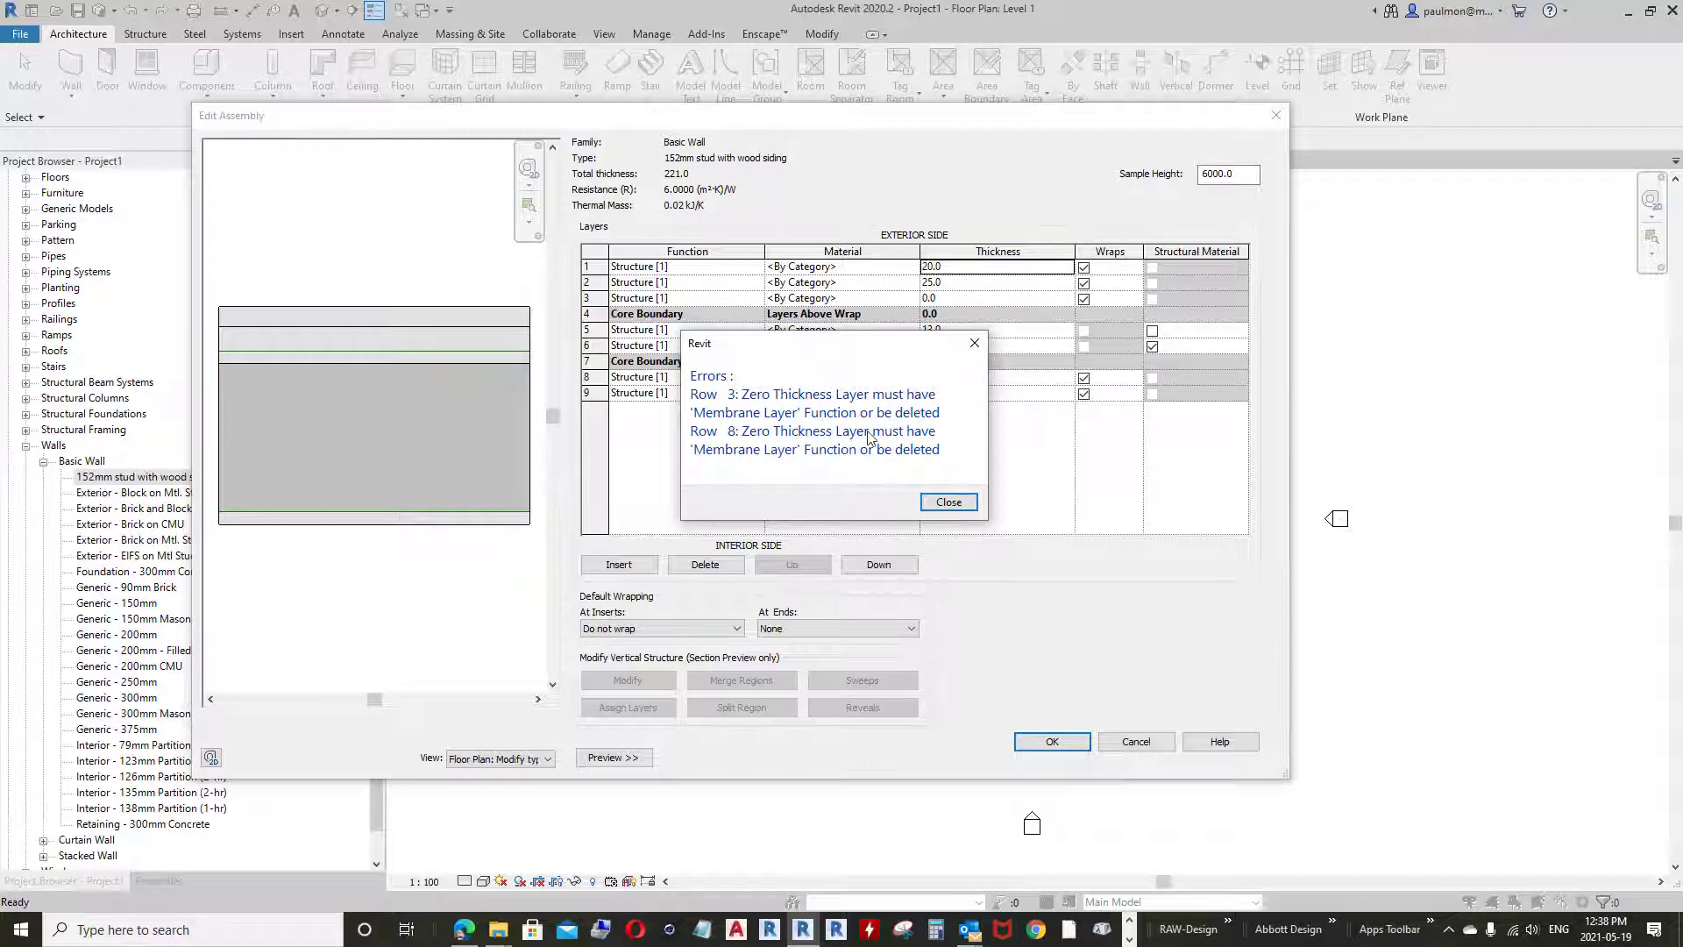
click(948, 504)
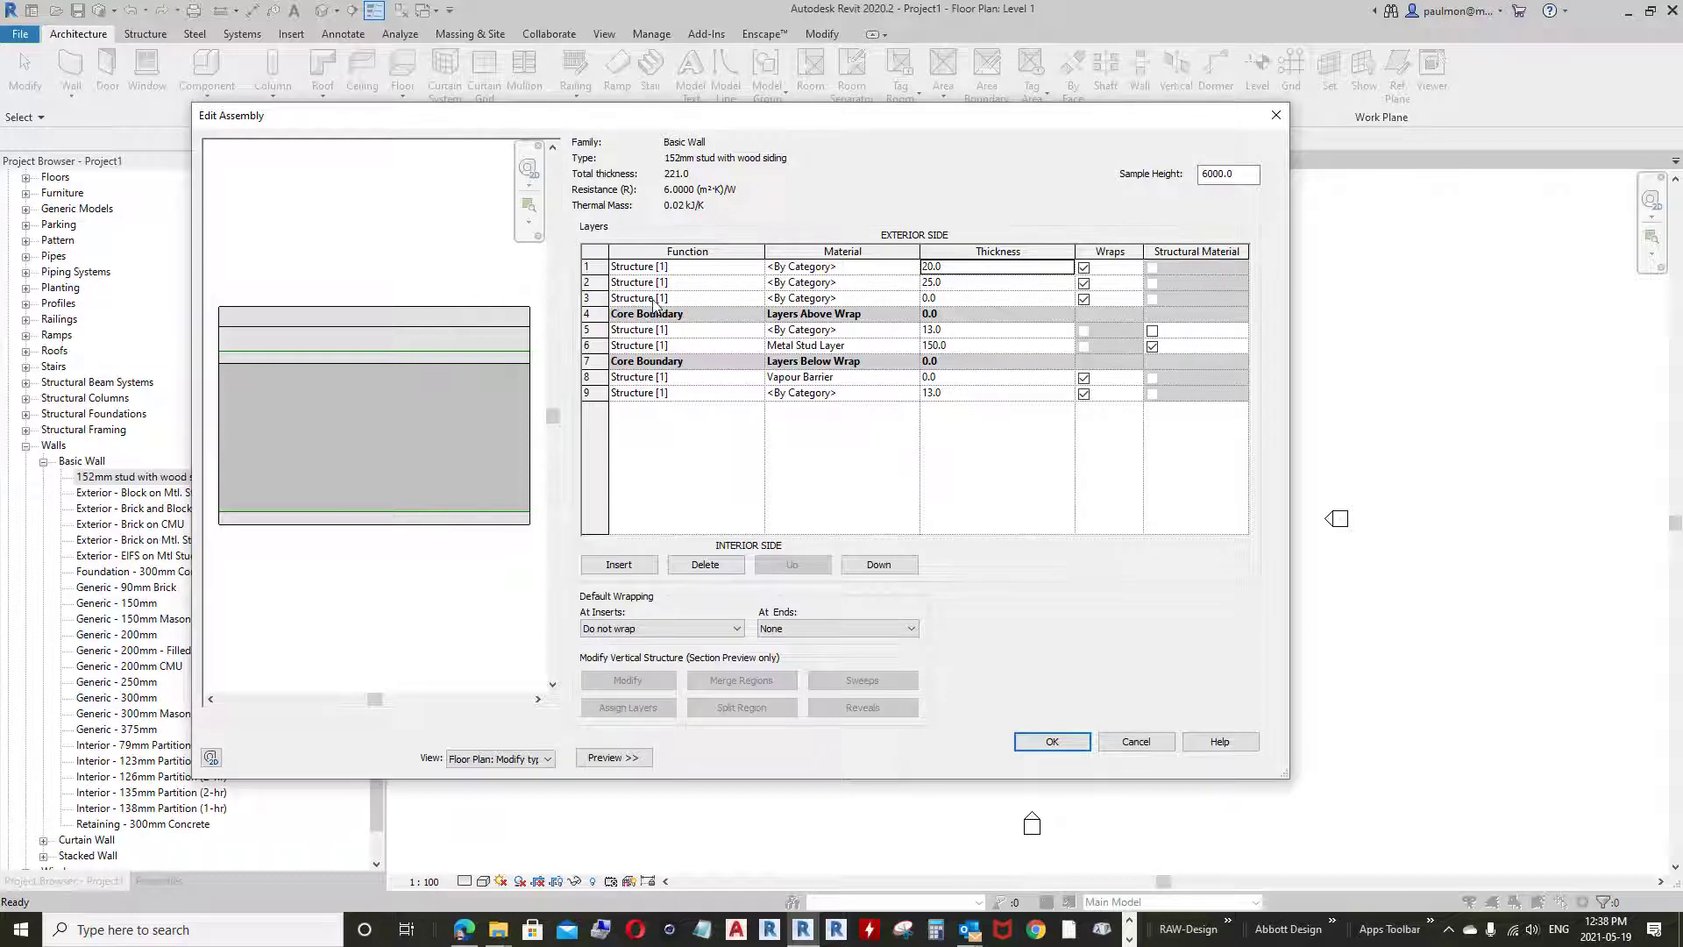
double_click(757, 299)
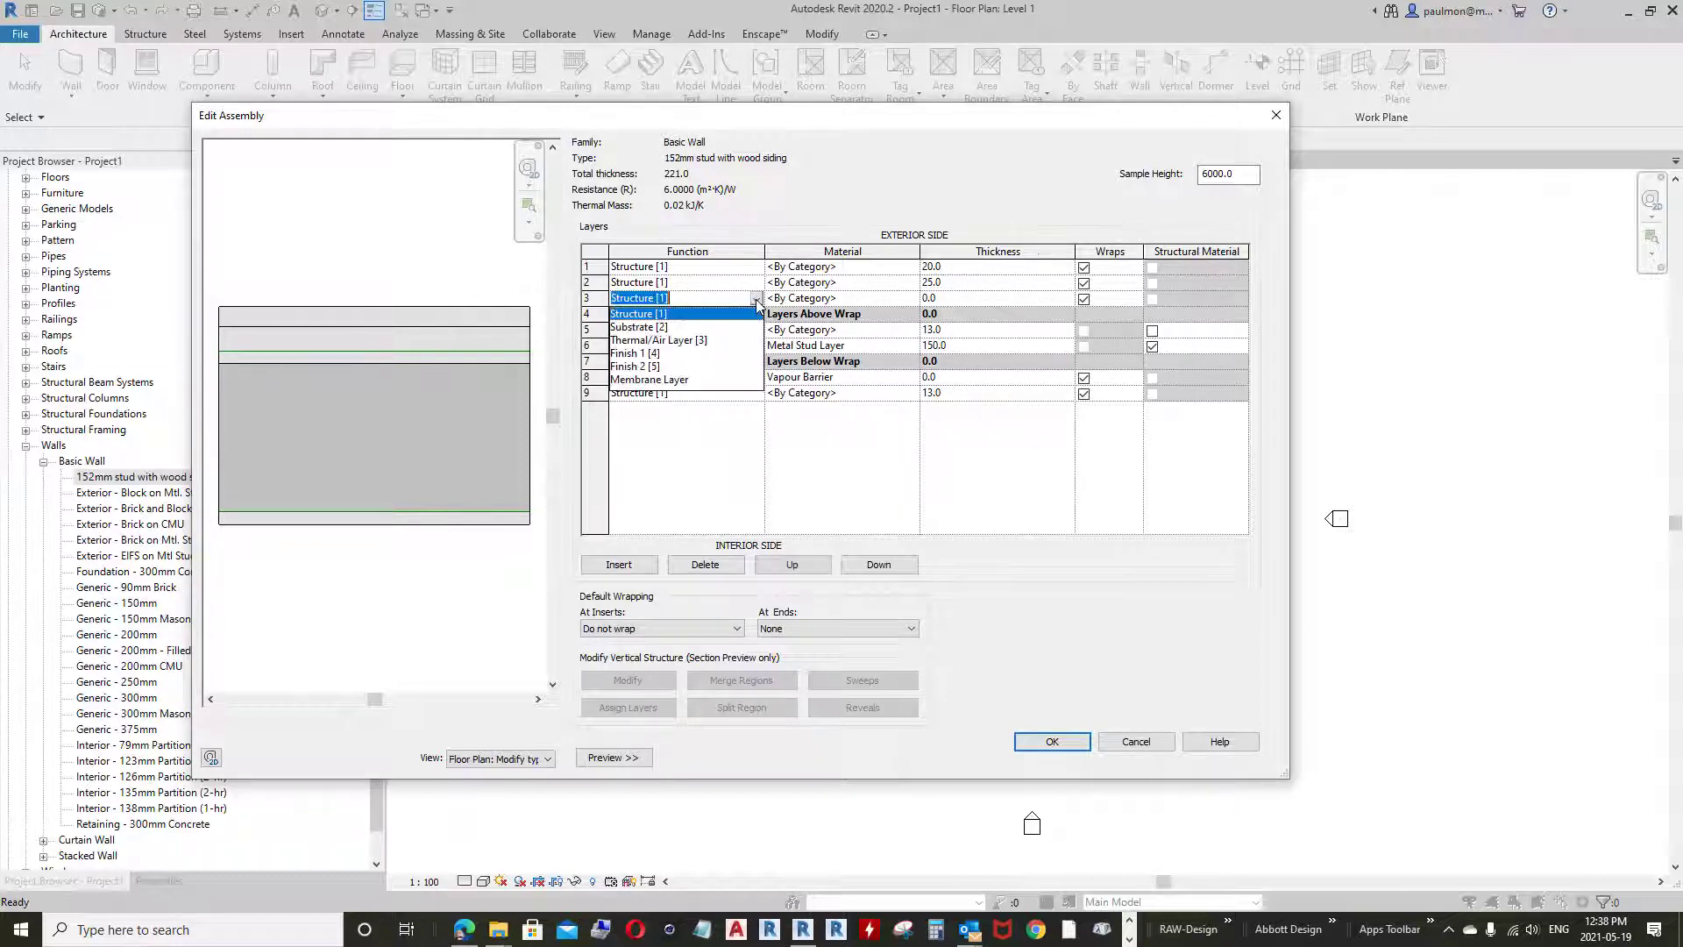
click(675, 380)
double_click(757, 378)
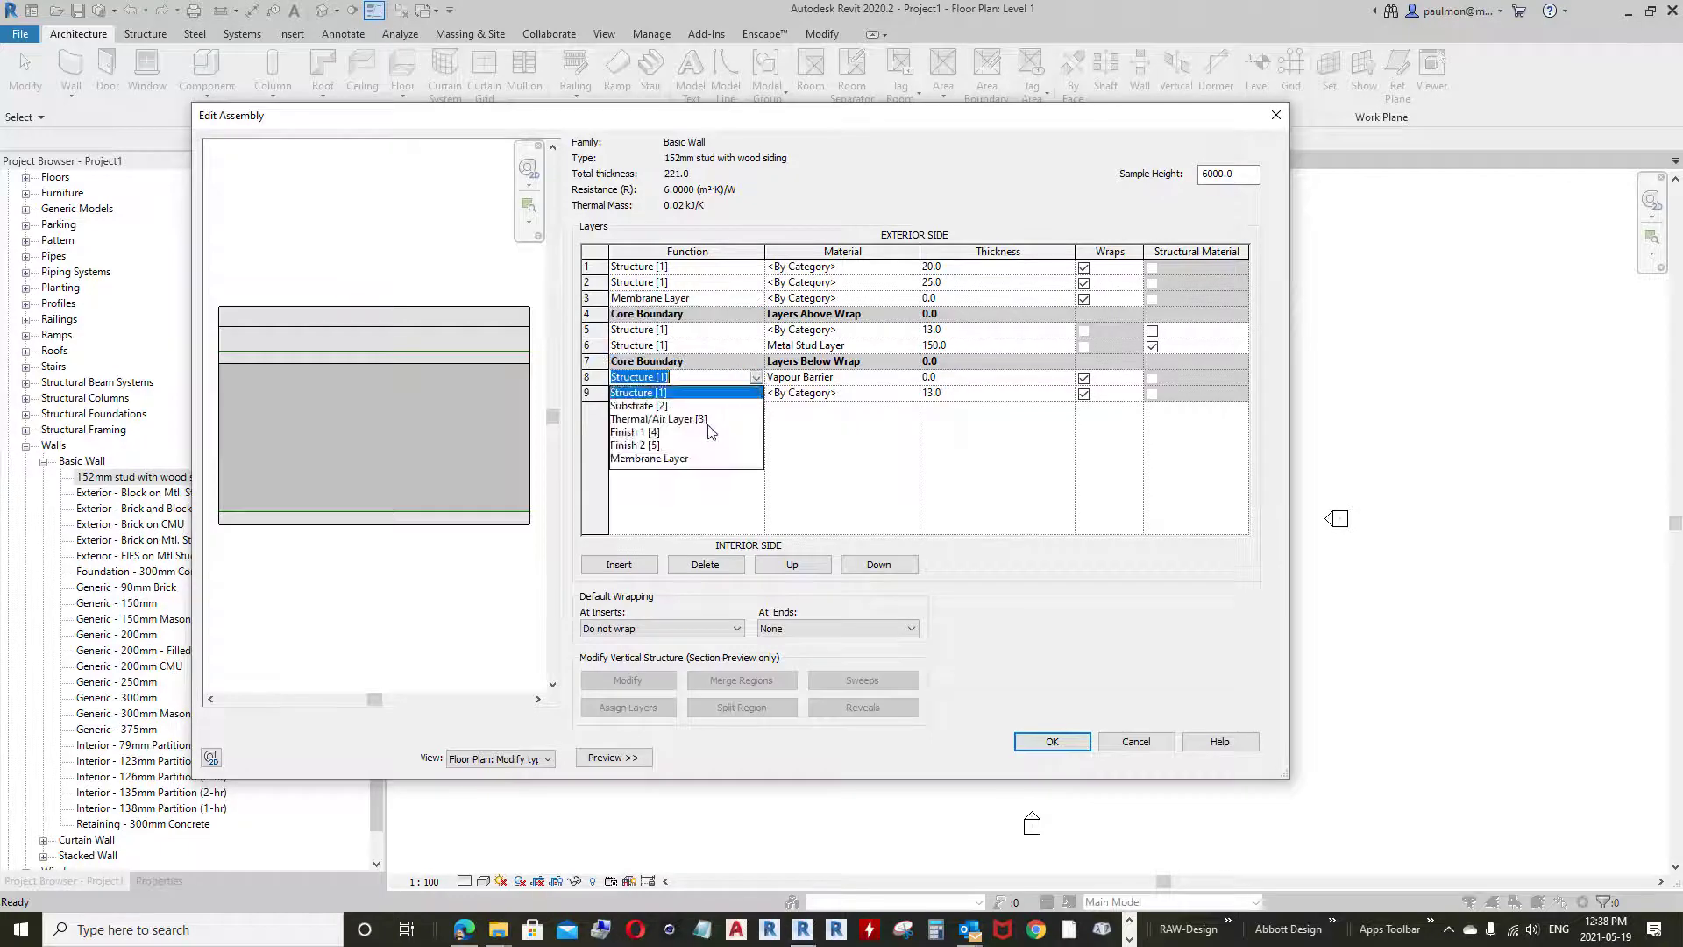
click(675, 462)
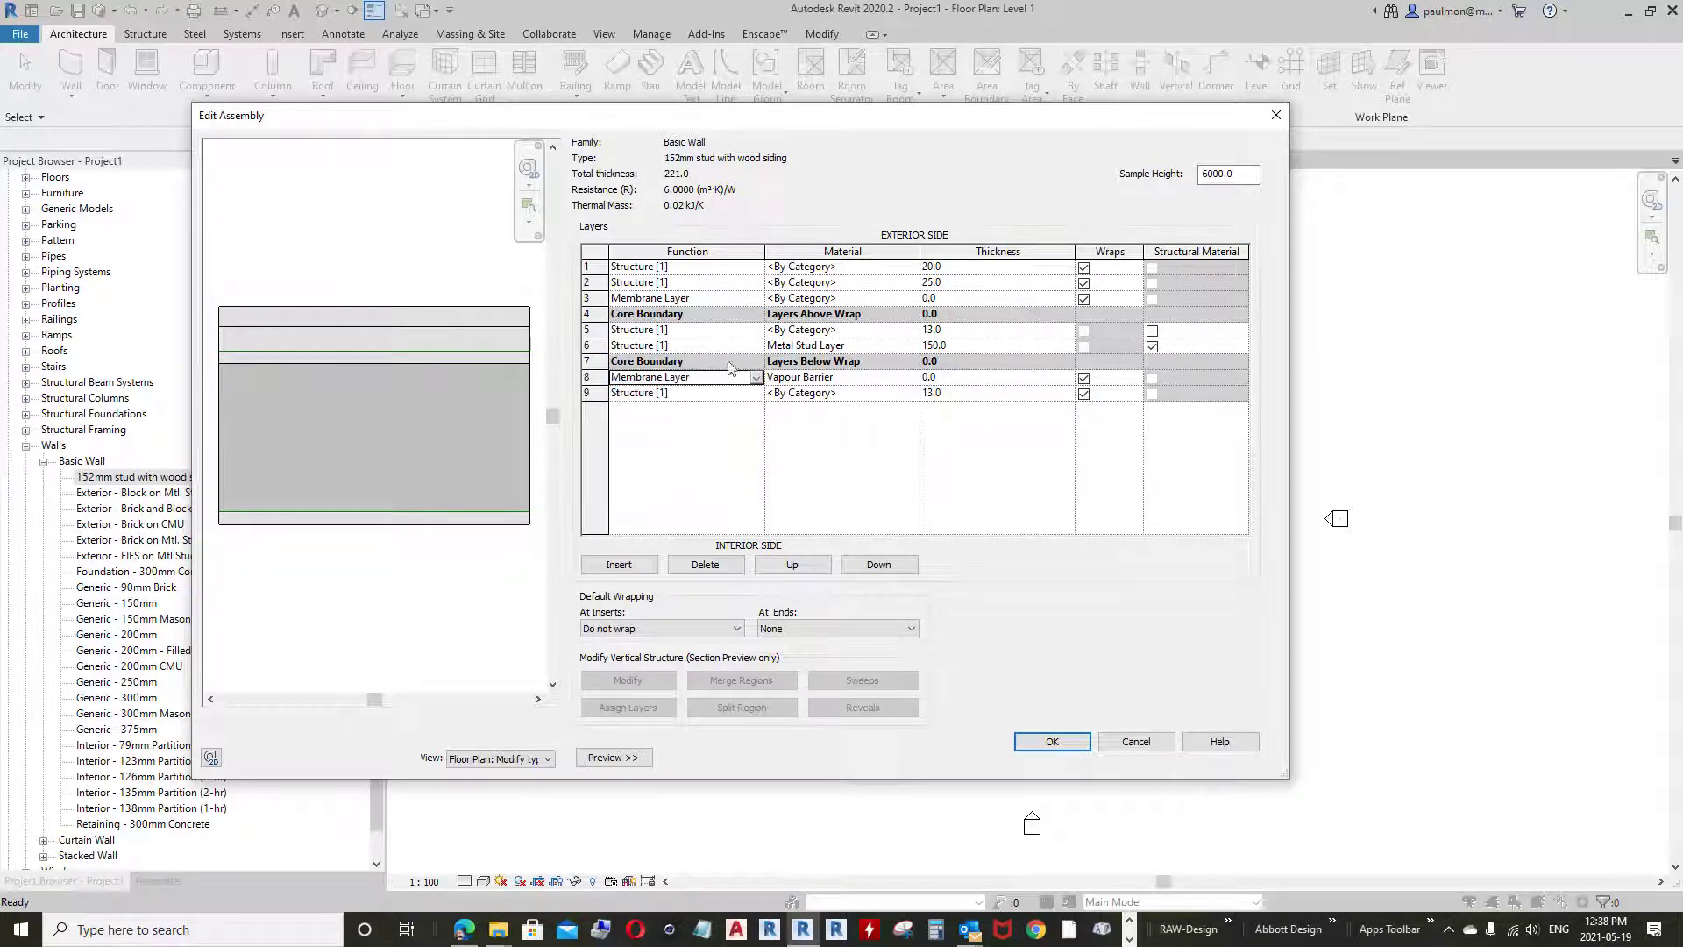
click(1052, 743)
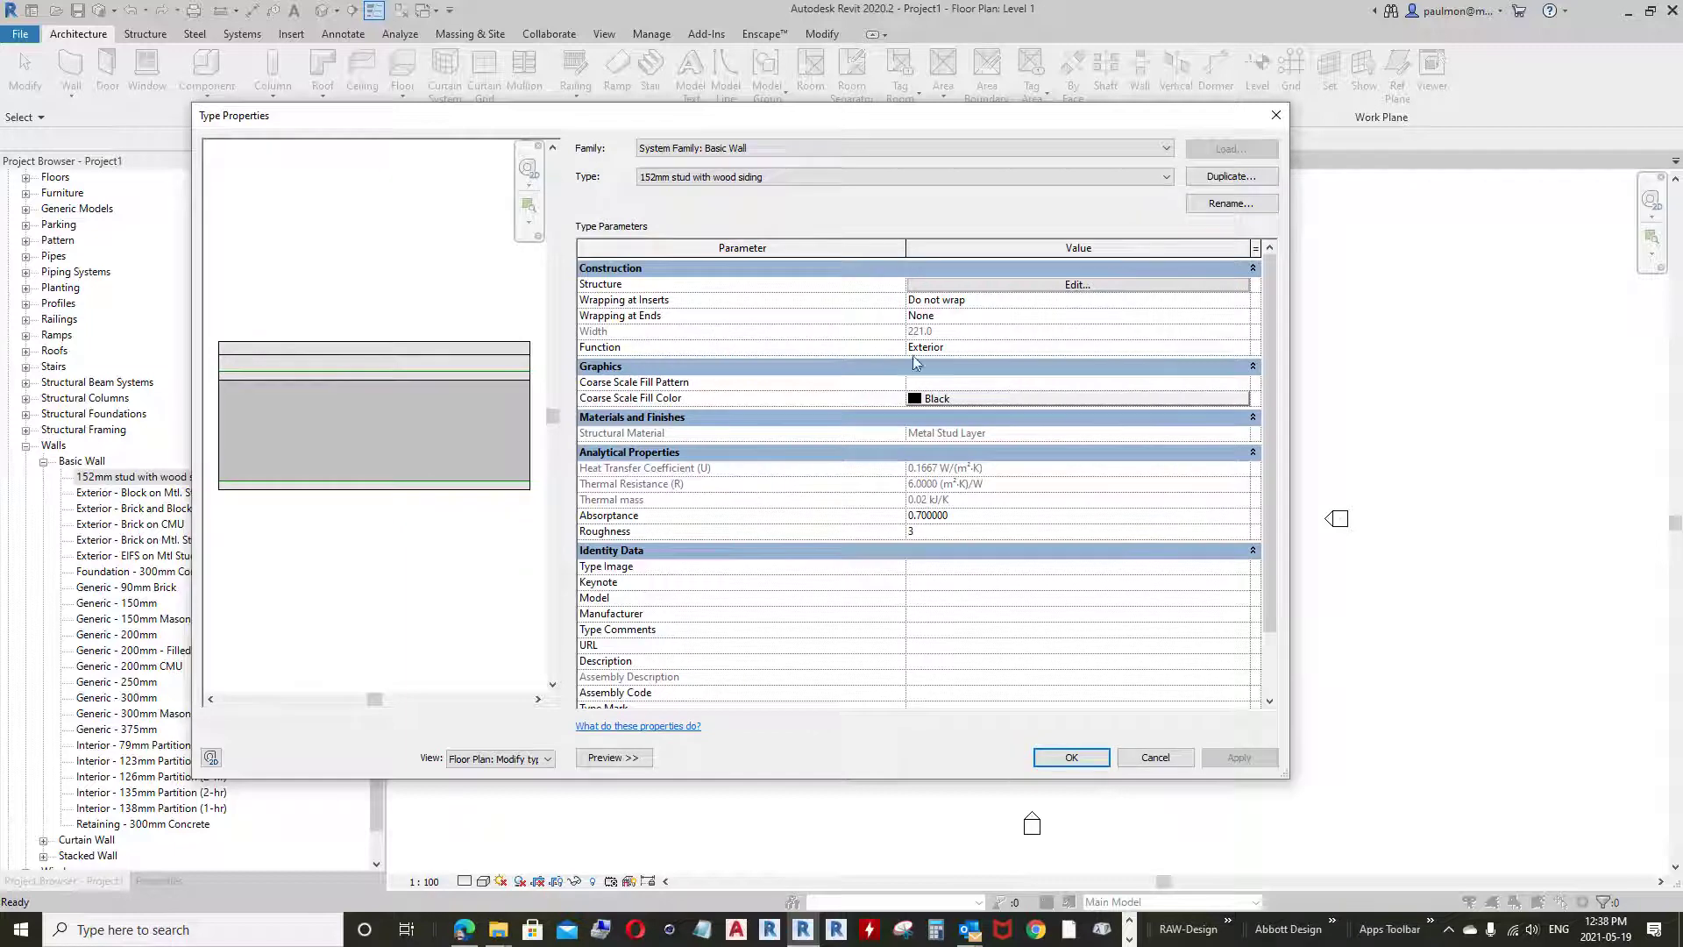
Reopen the wall's layer assembly, search the materials for GYPS and try to assign Gypsum Wall Board to the innermost interior layer
click(1012, 286)
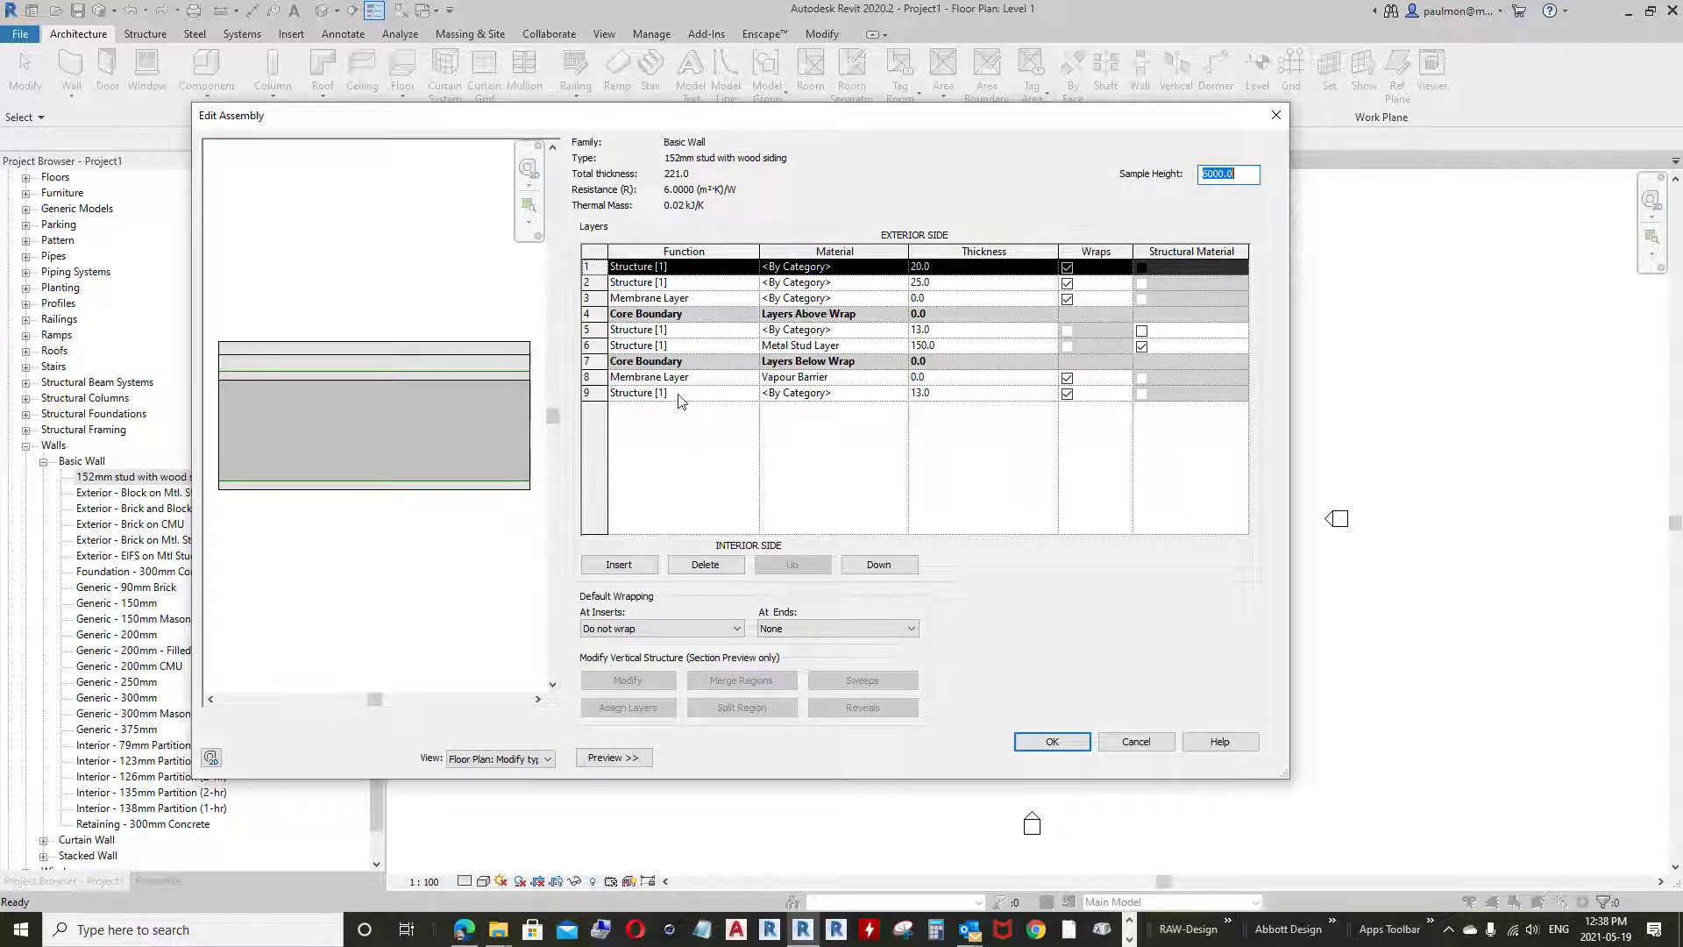
click(897, 394)
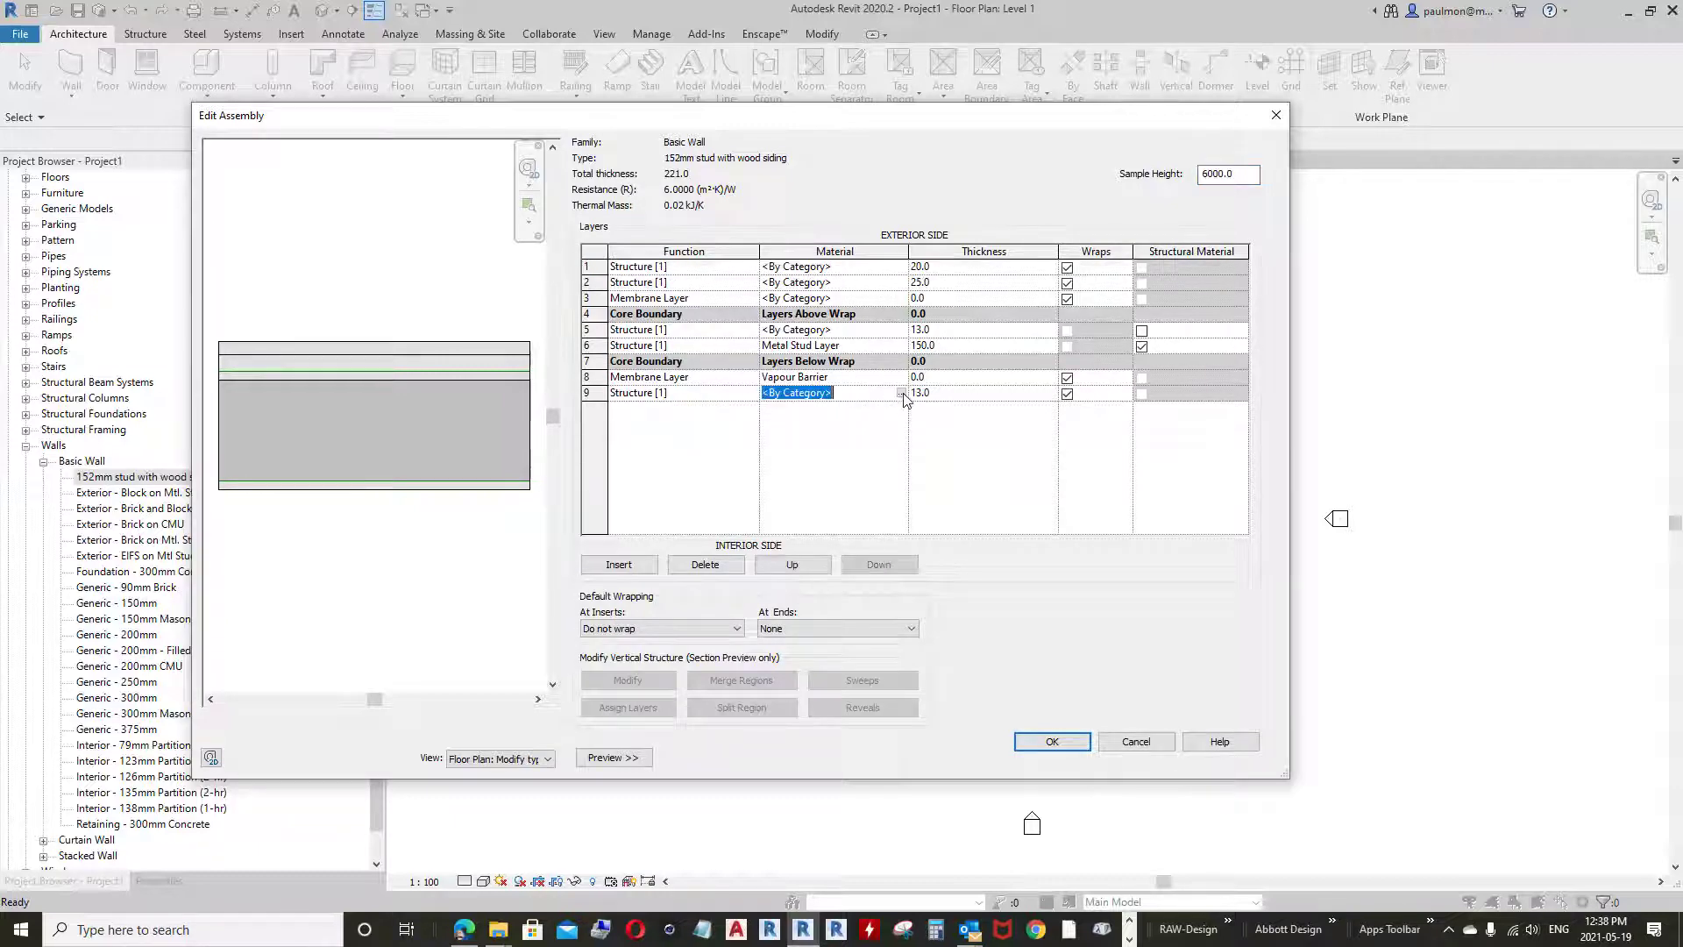
click(901, 394)
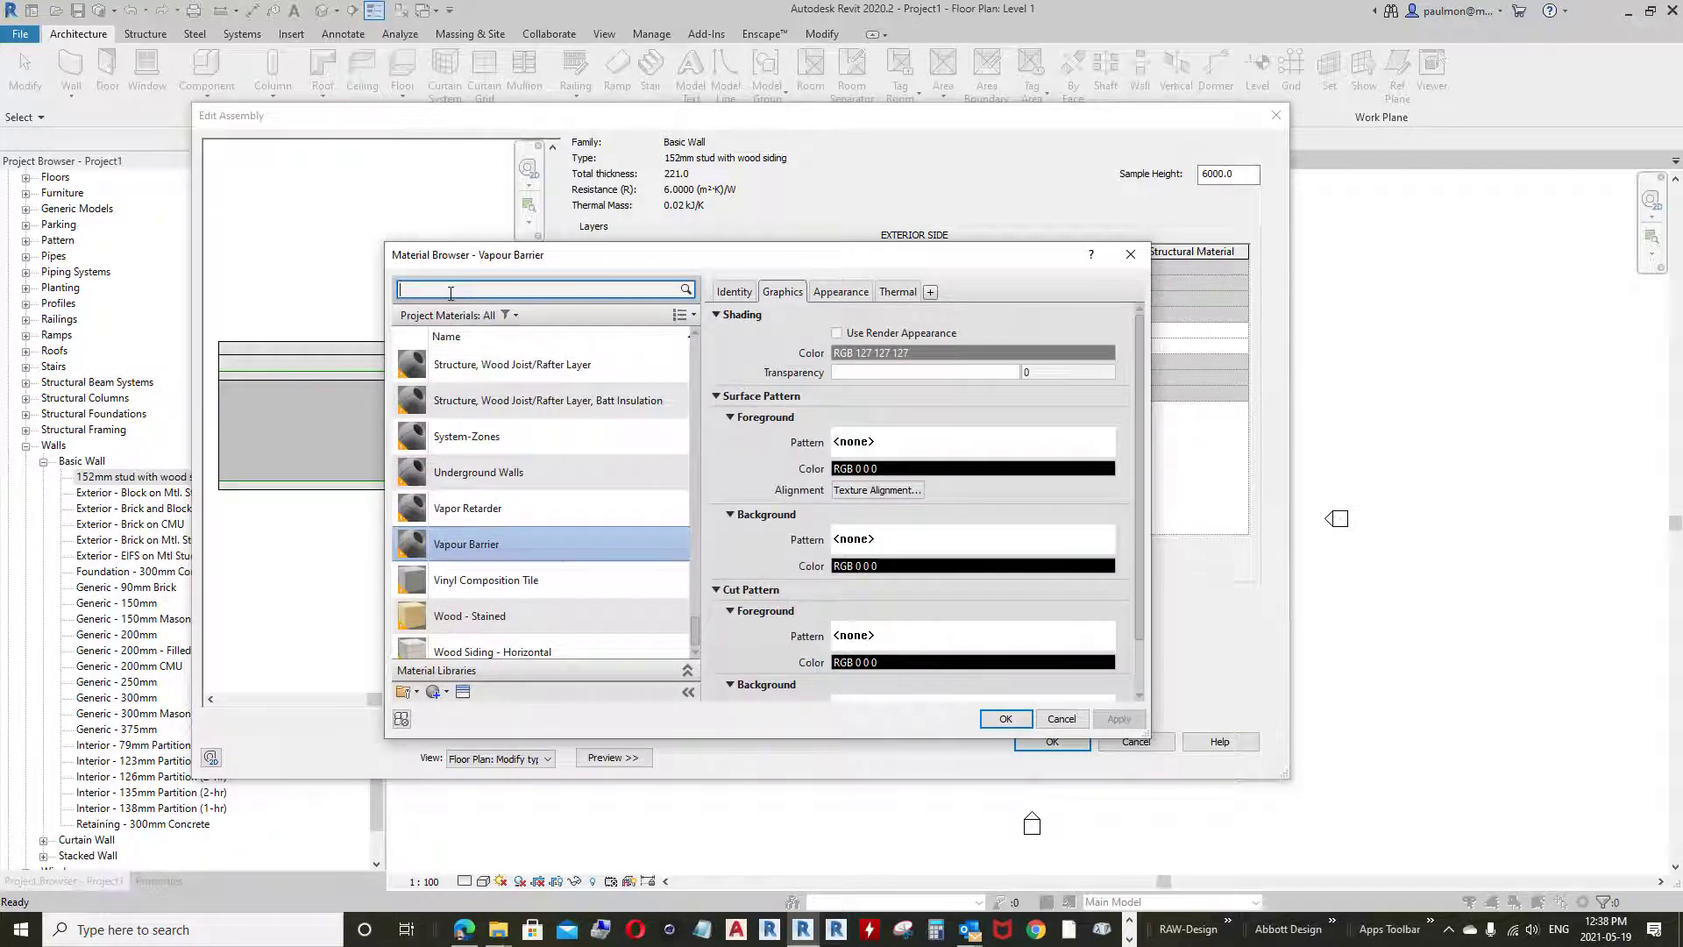
text(GYPS)
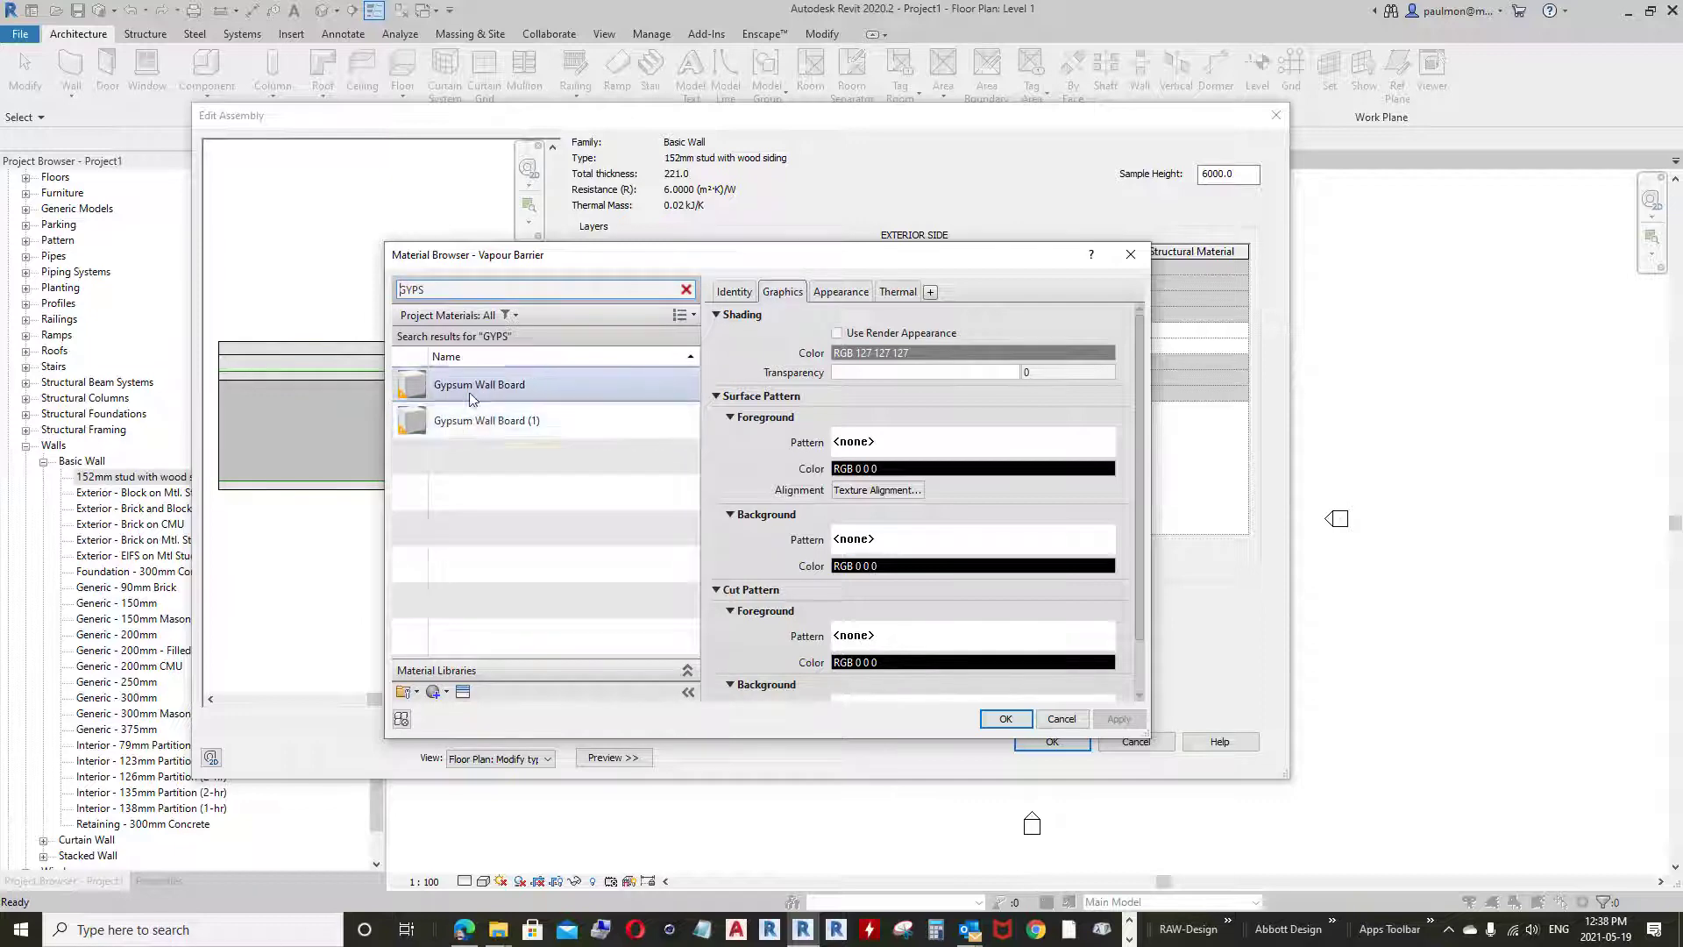
click(1063, 720)
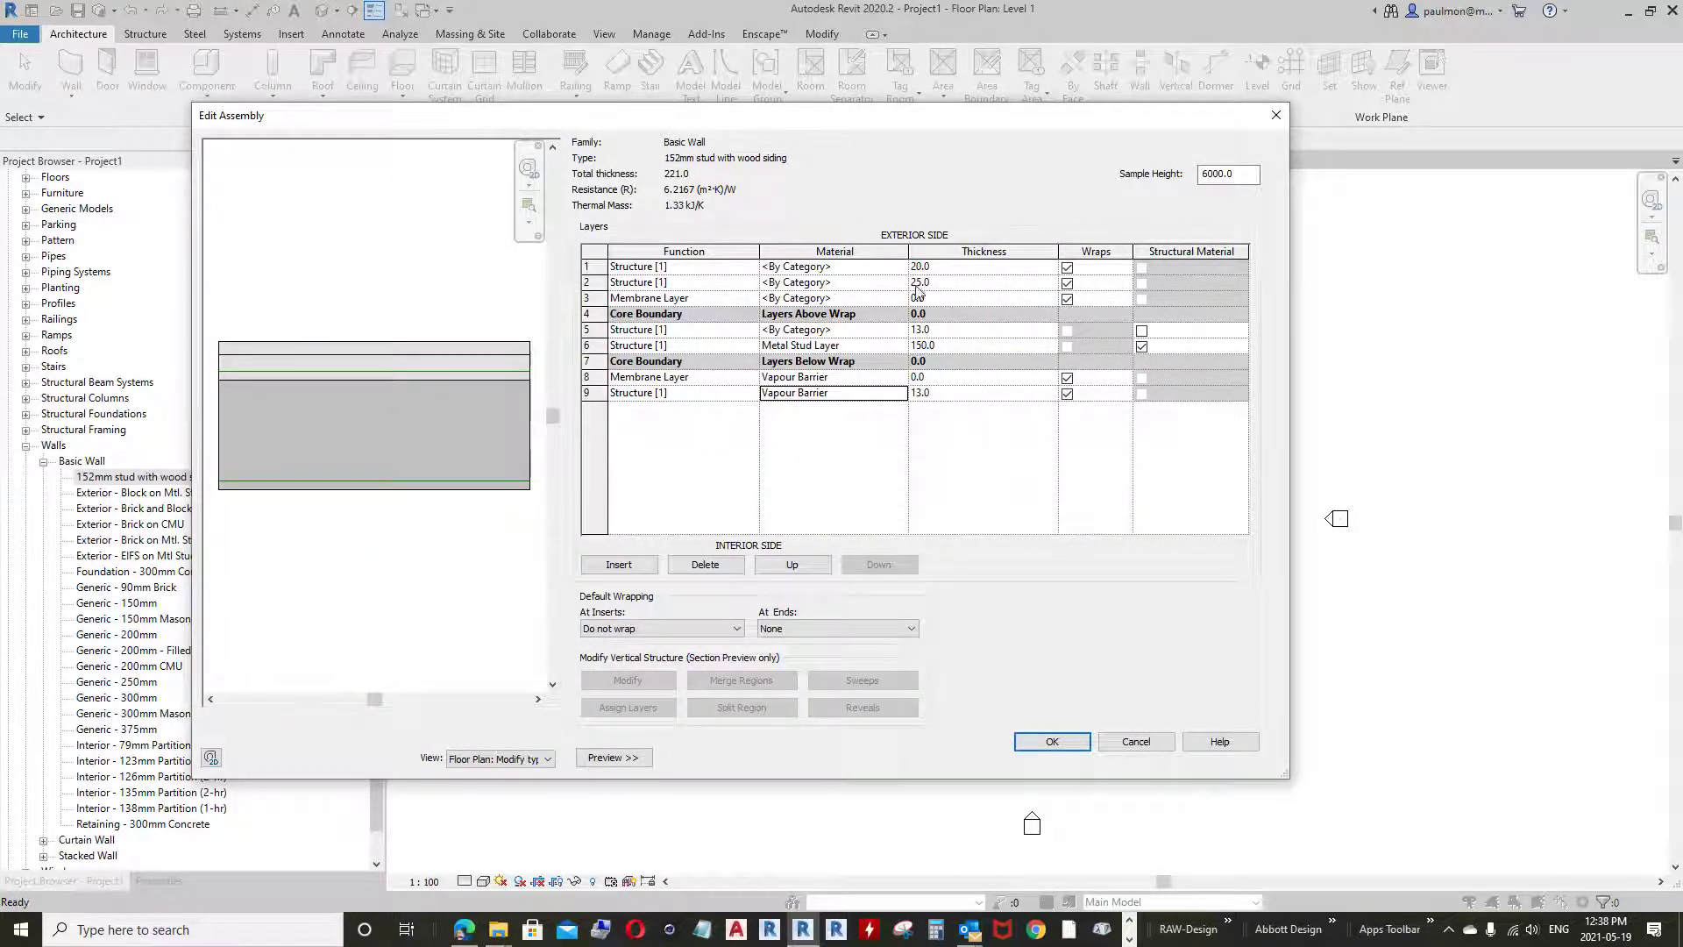
Search the materials for AIR and try to assign an air material to the 25 mm exterior layer
click(872, 284)
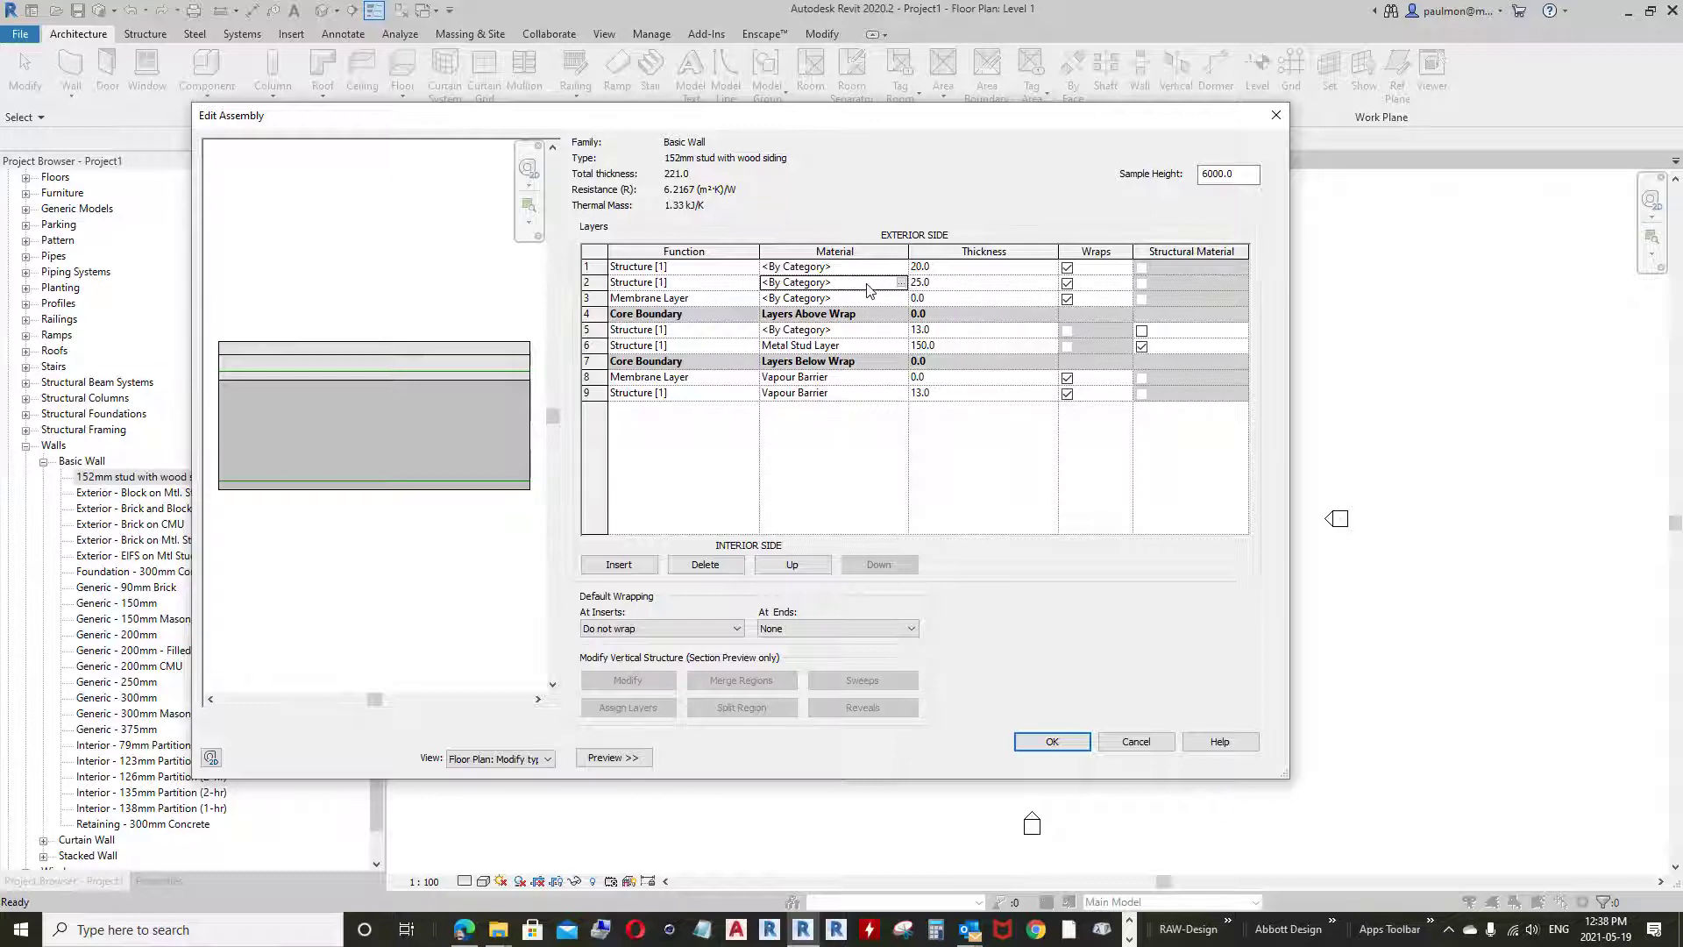
click(901, 283)
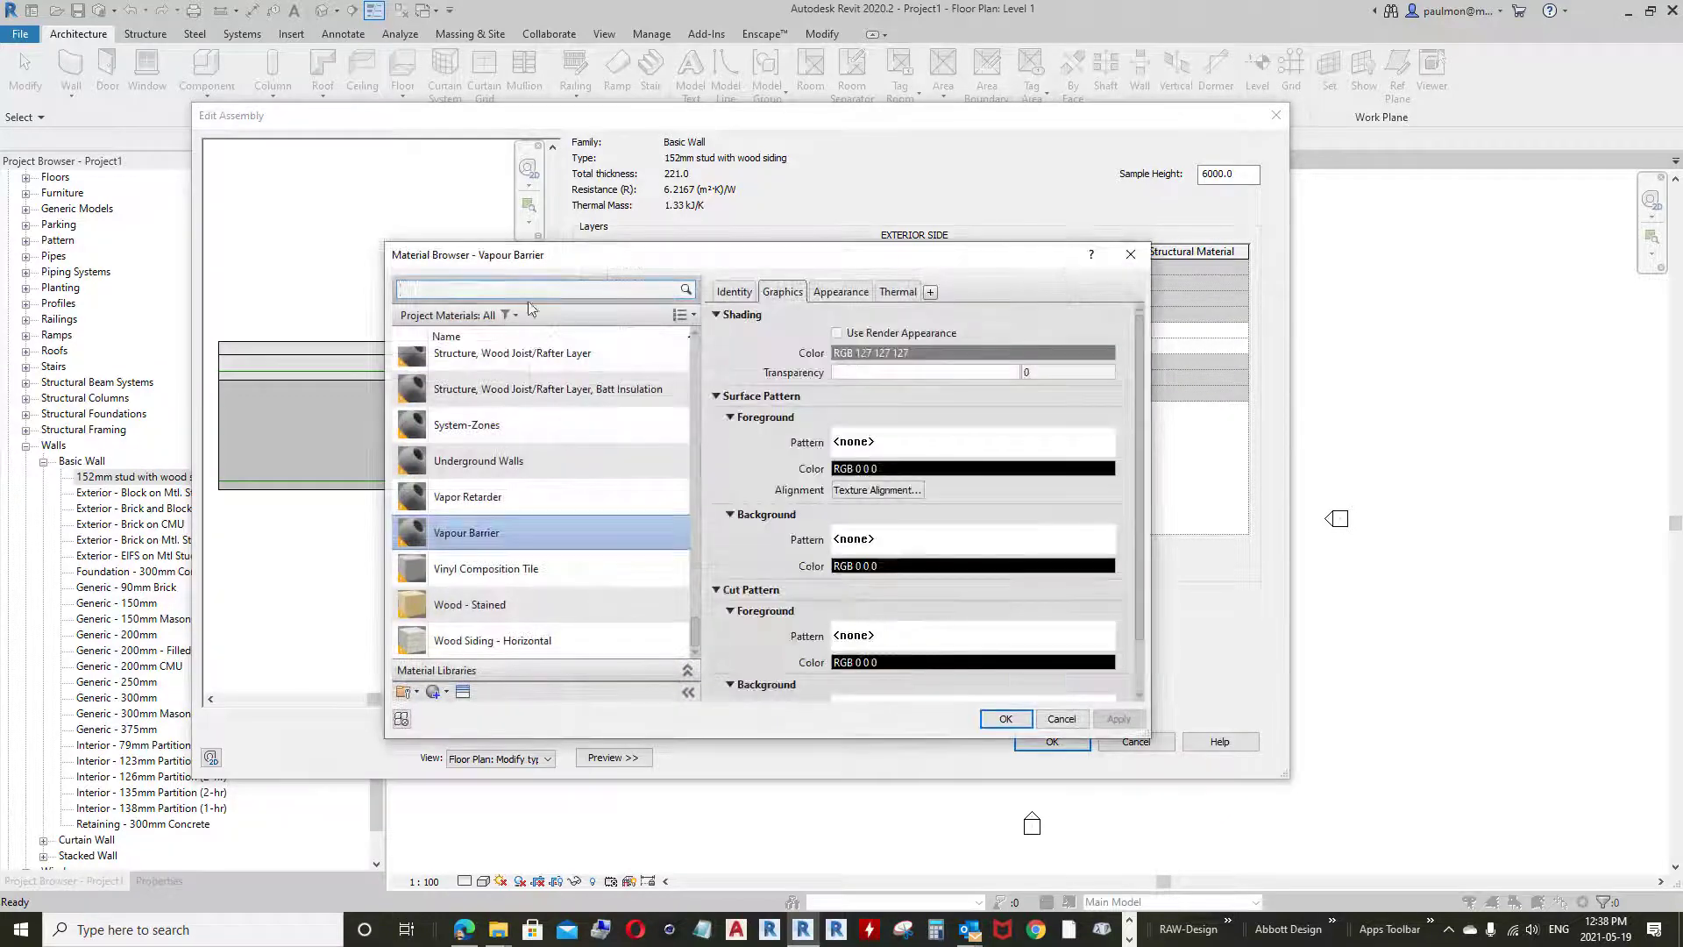
text(AIR)
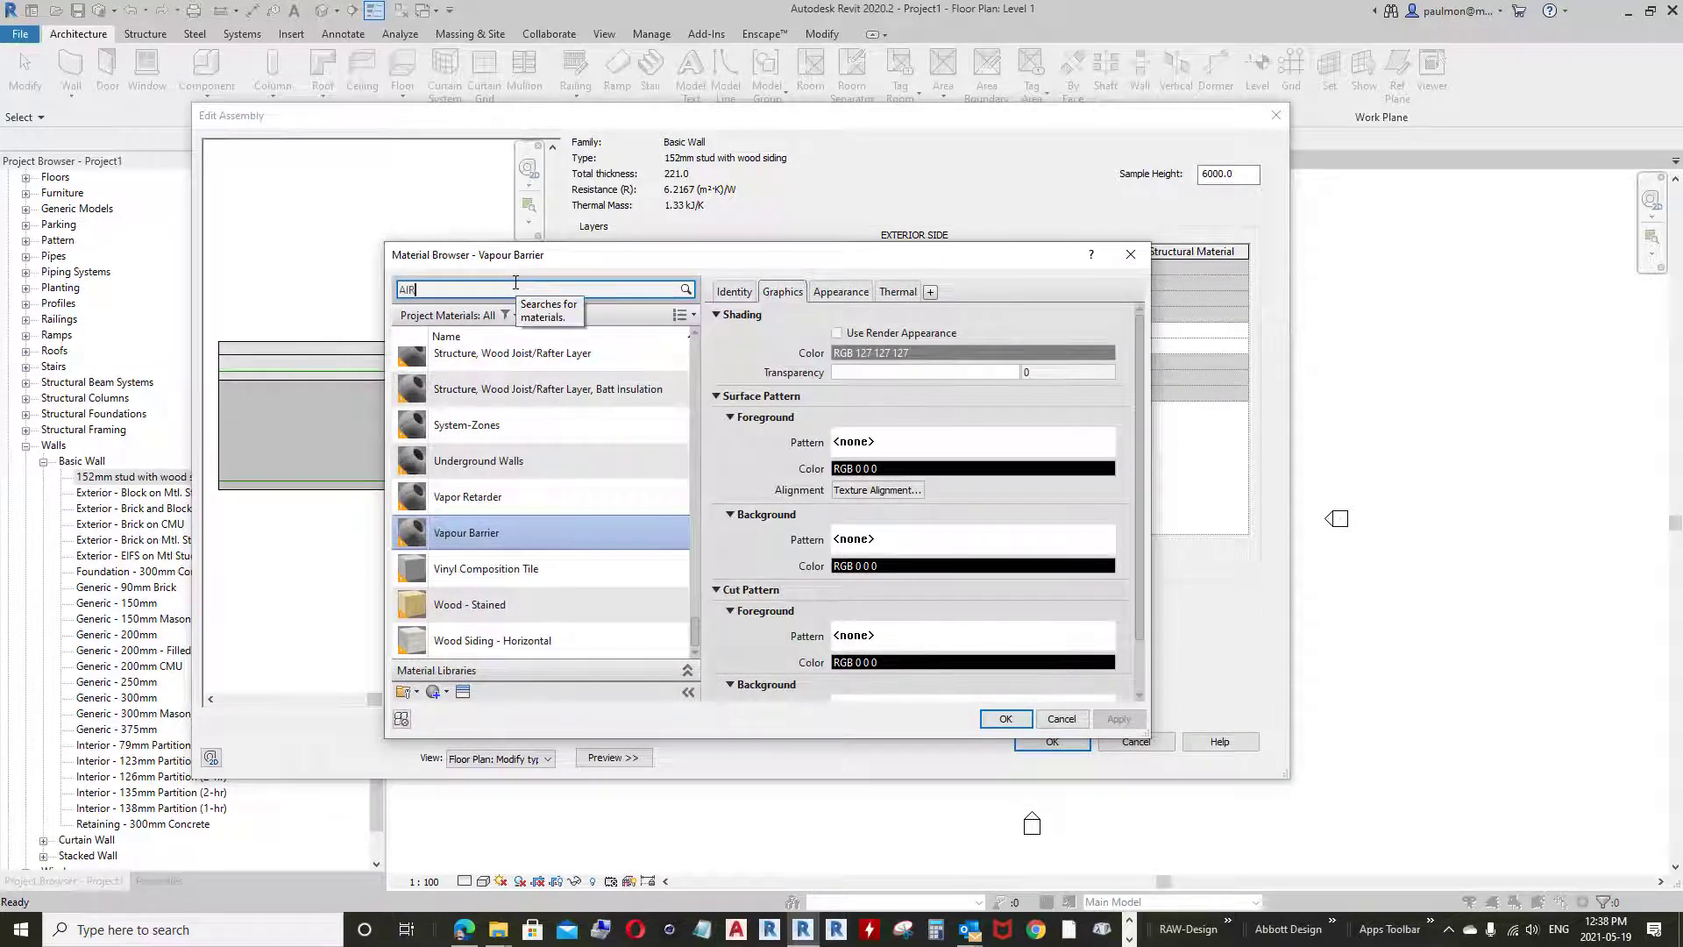
click(1005, 720)
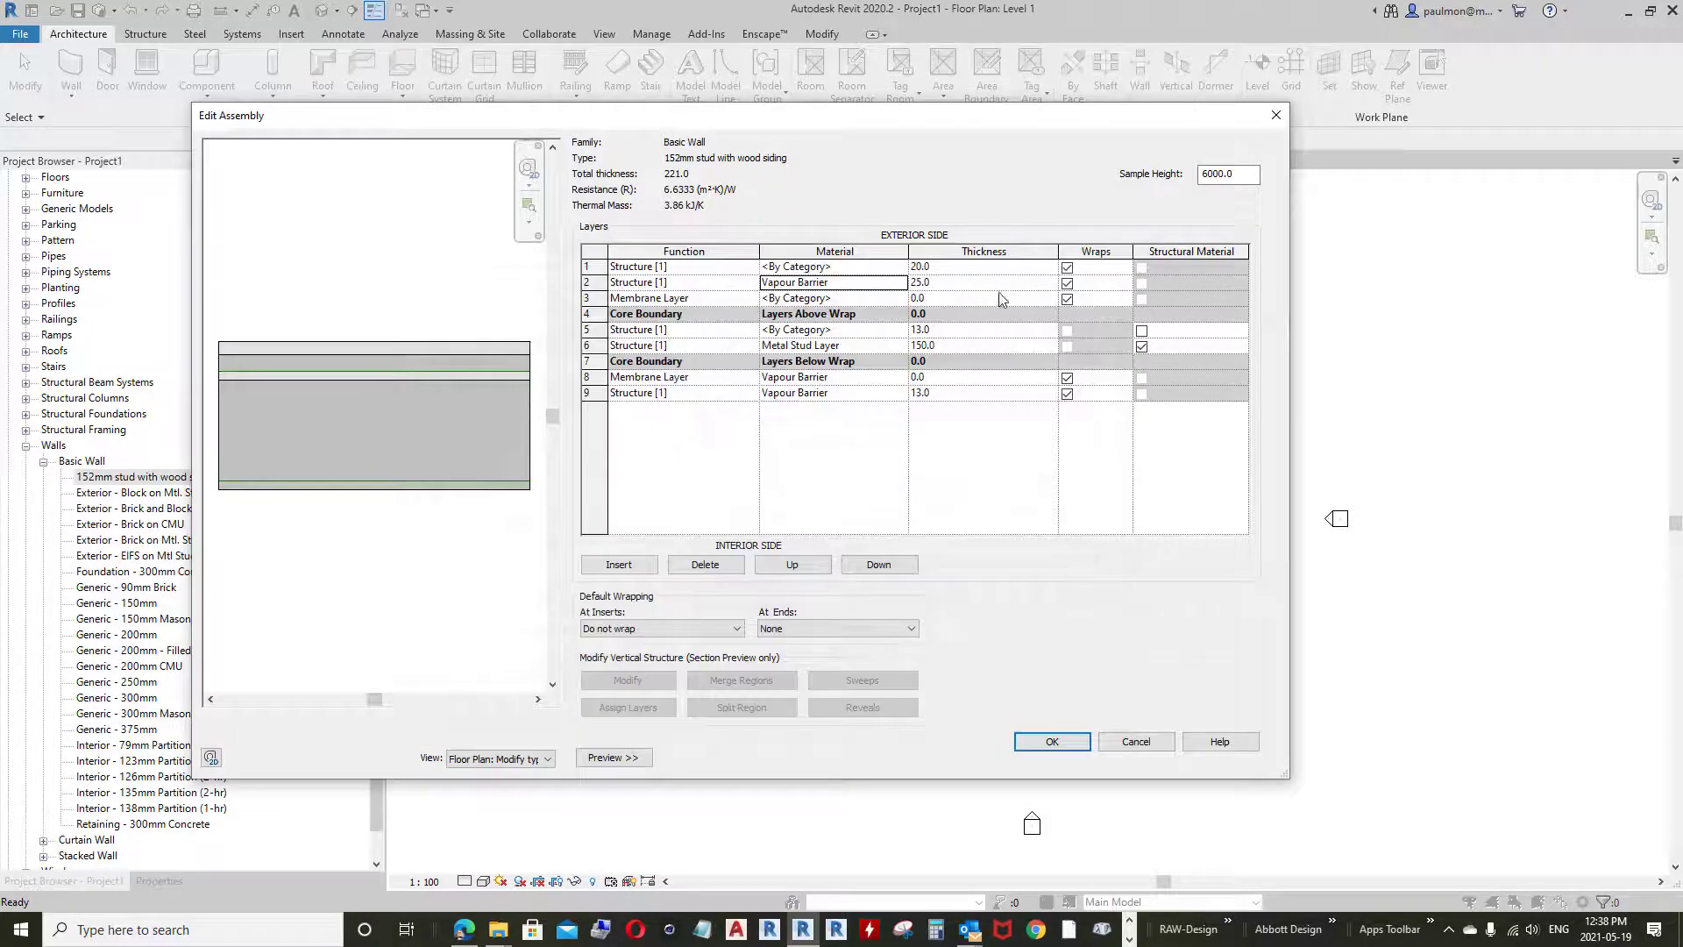
Assign the Wood Siding - Horizontal material to the outermost exterior layer and accept the assembly
click(898, 267)
click(901, 266)
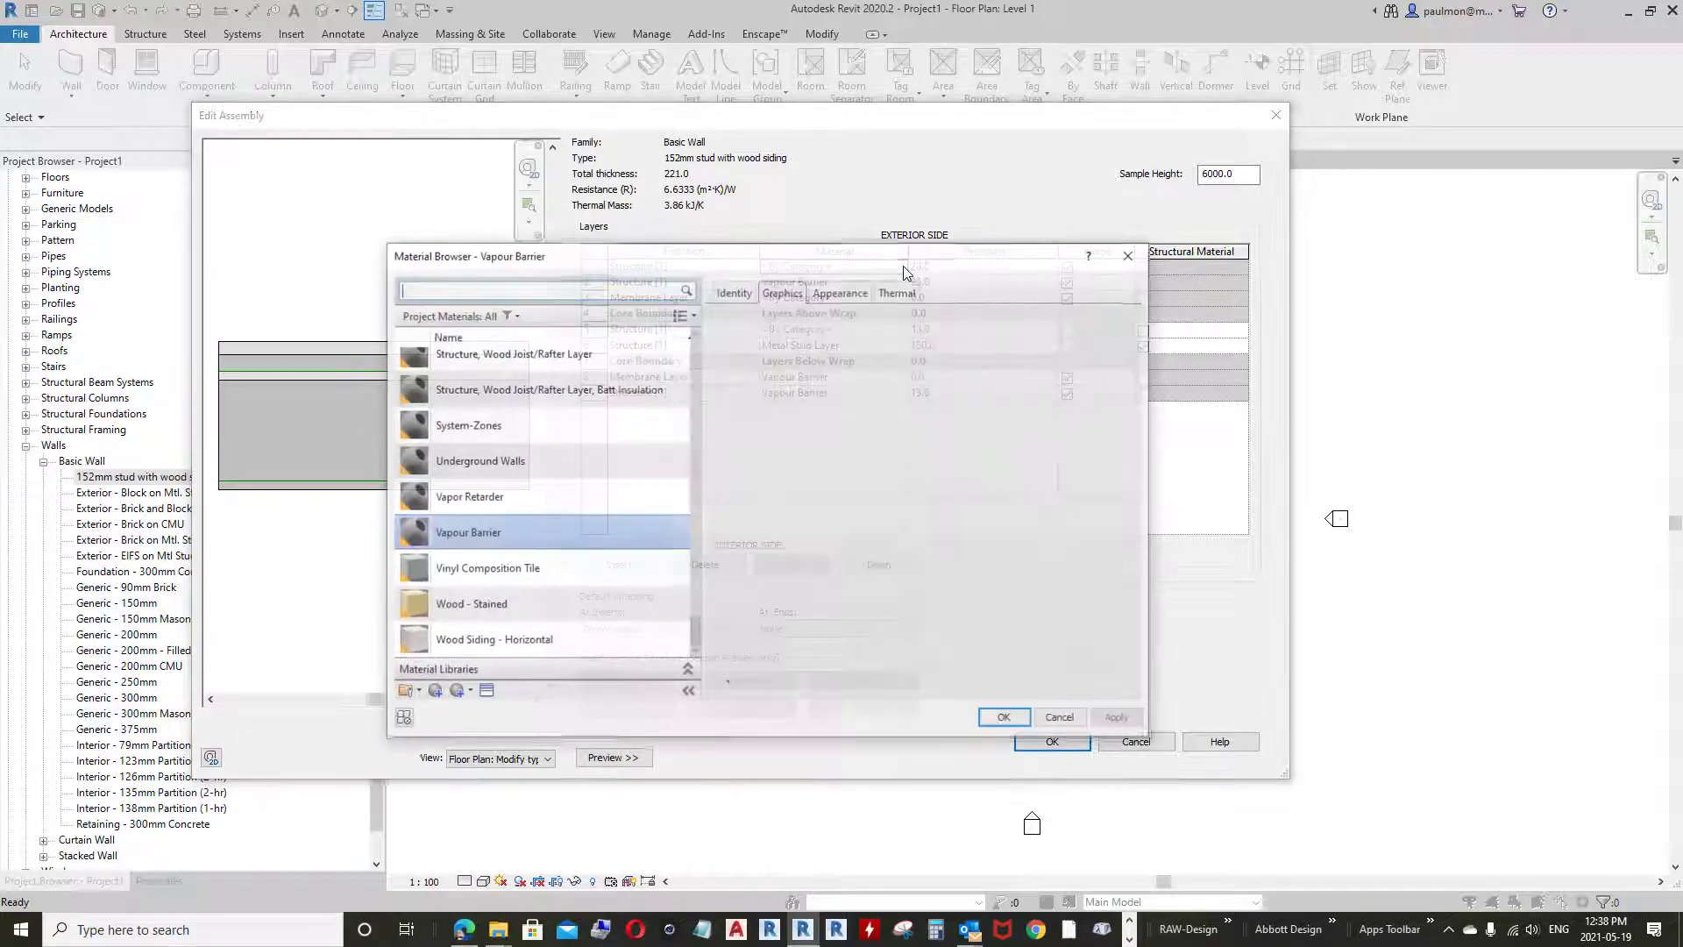
click(445, 292)
text(SIDING)
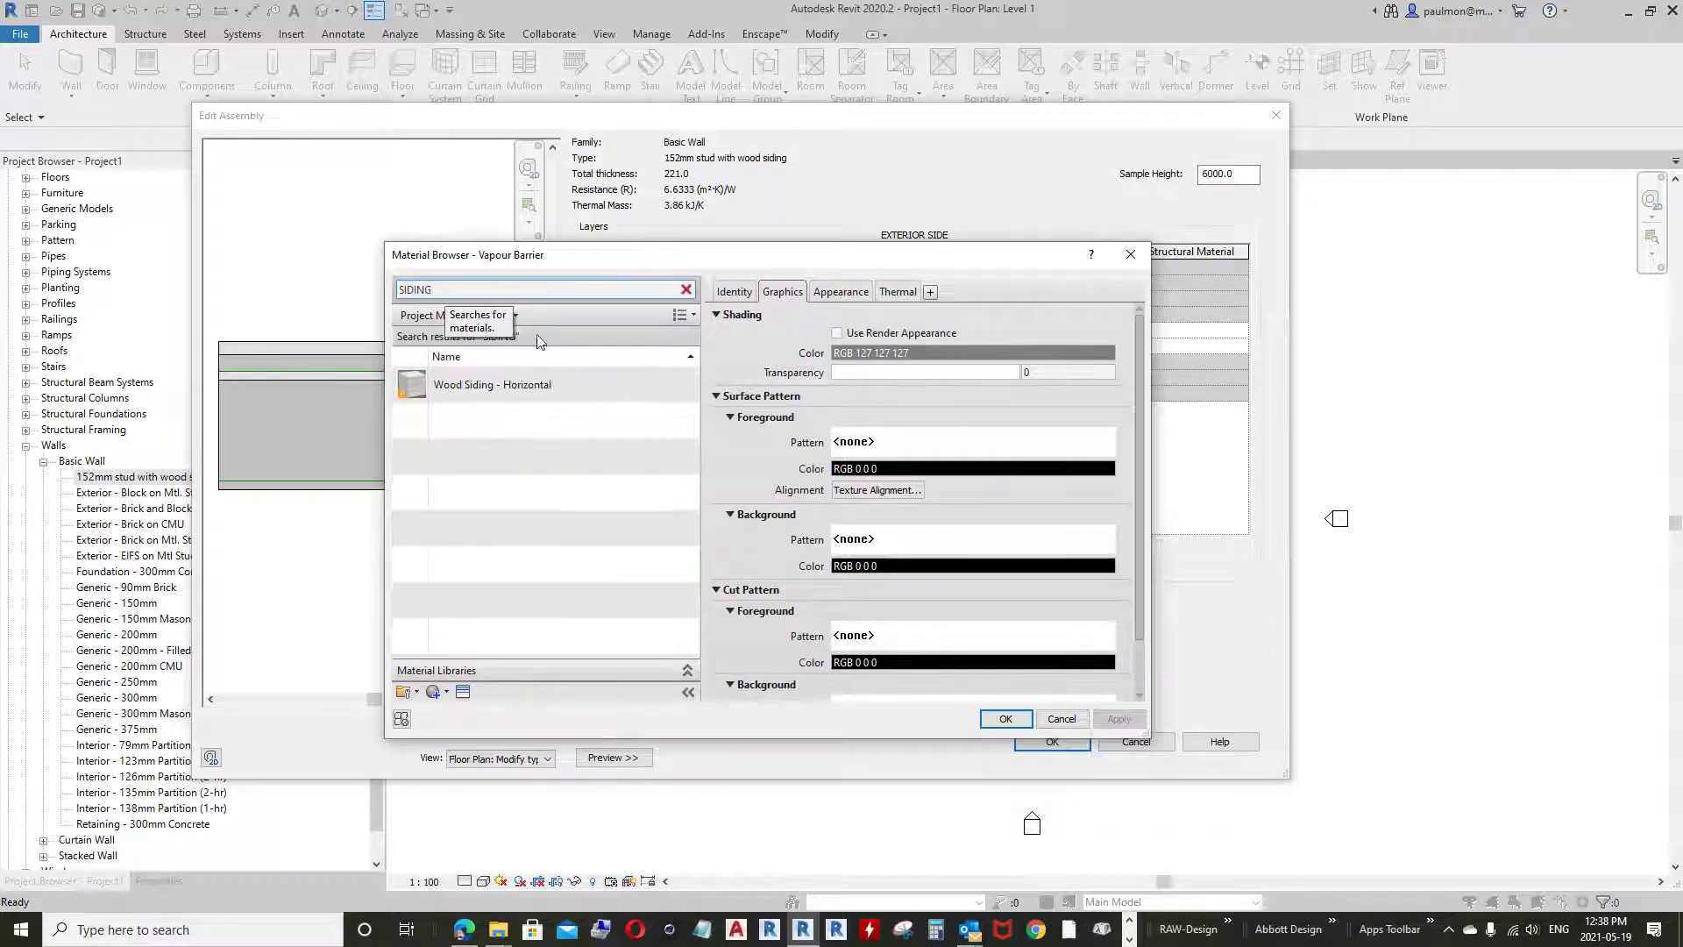
click(543, 390)
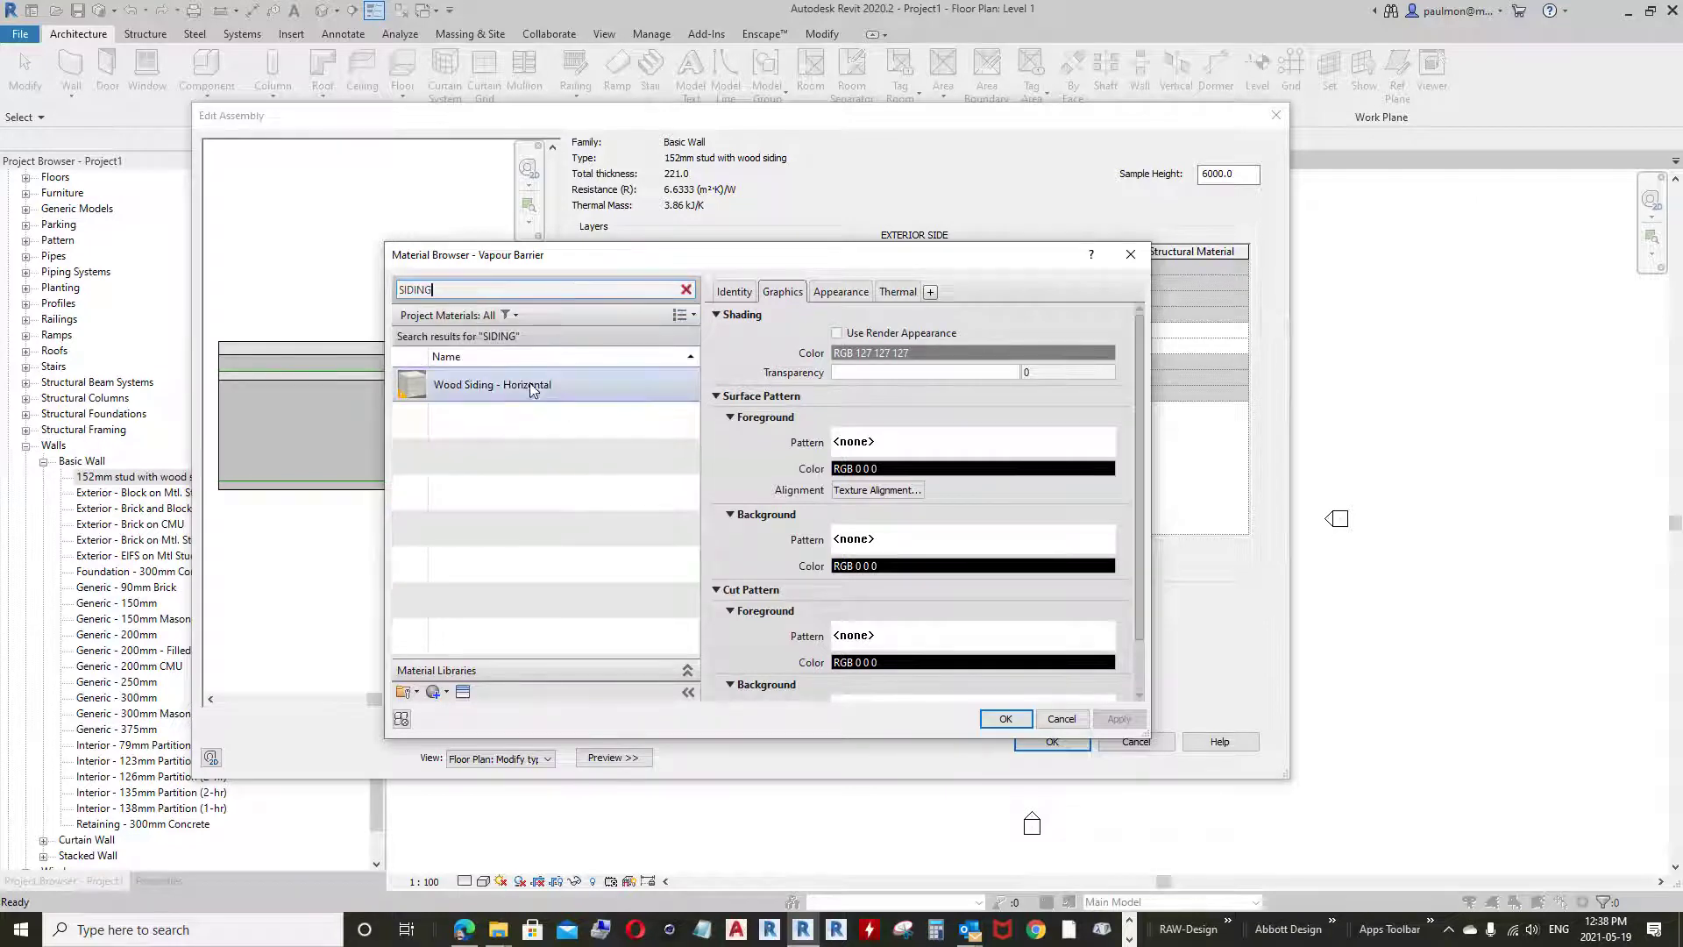
click(1005, 720)
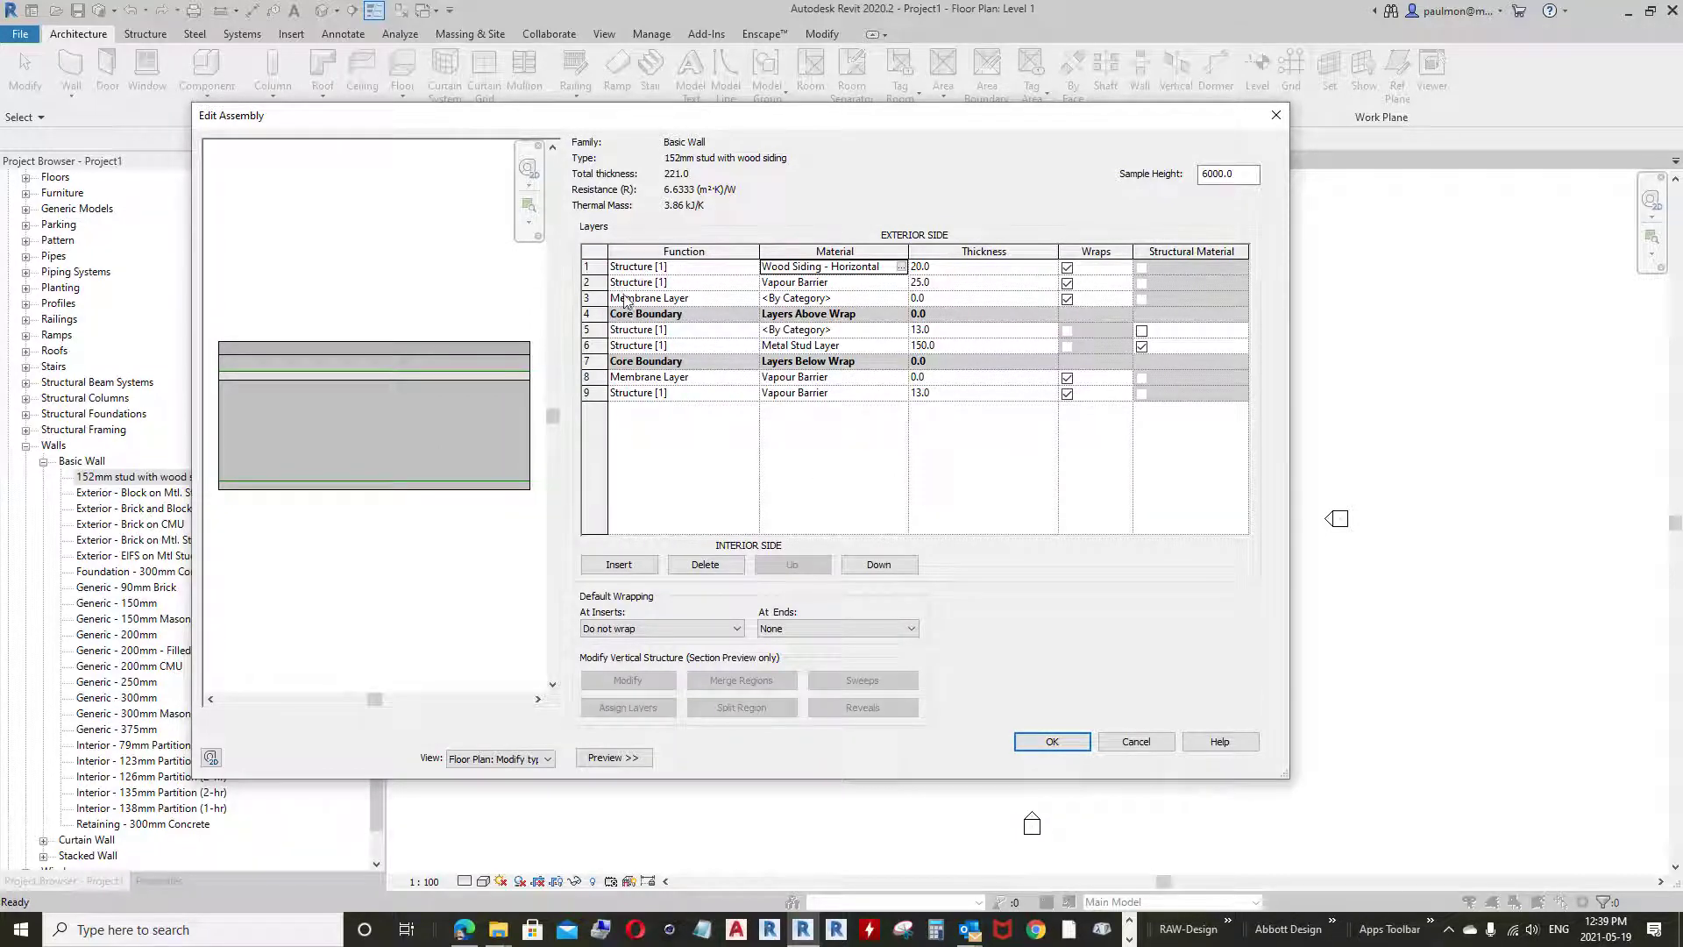
click(1045, 738)
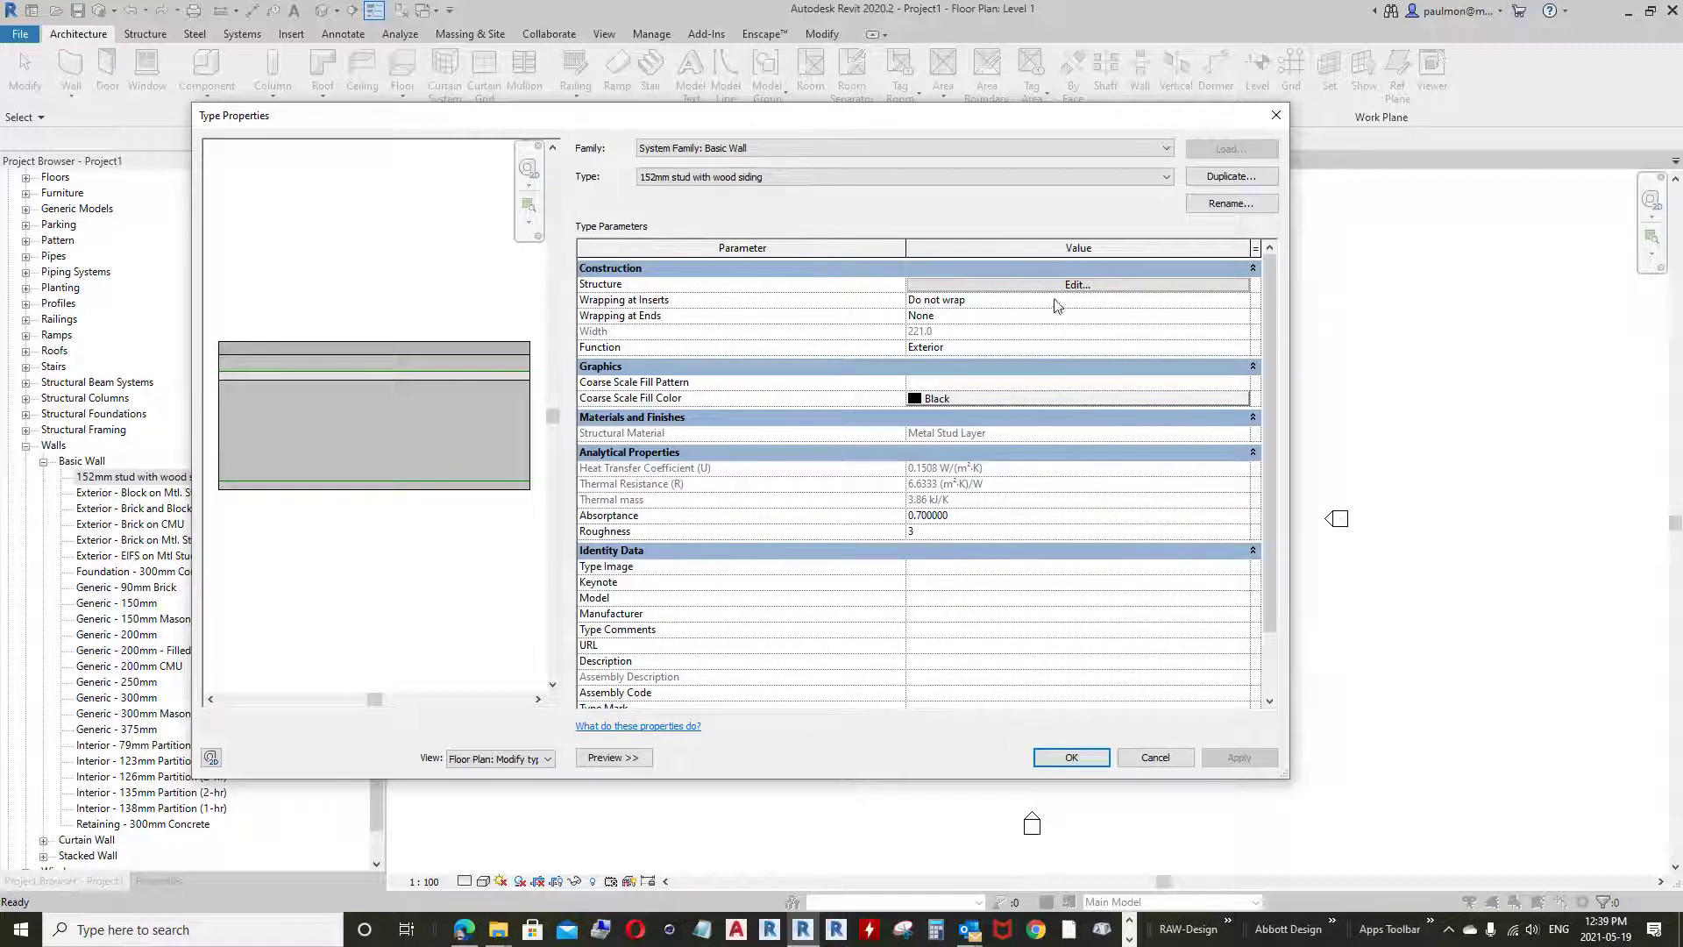
Reopen the layer assembly and set the function of both the outermost exterior and innermost interior layers to Finish 1 [4]
click(1055, 286)
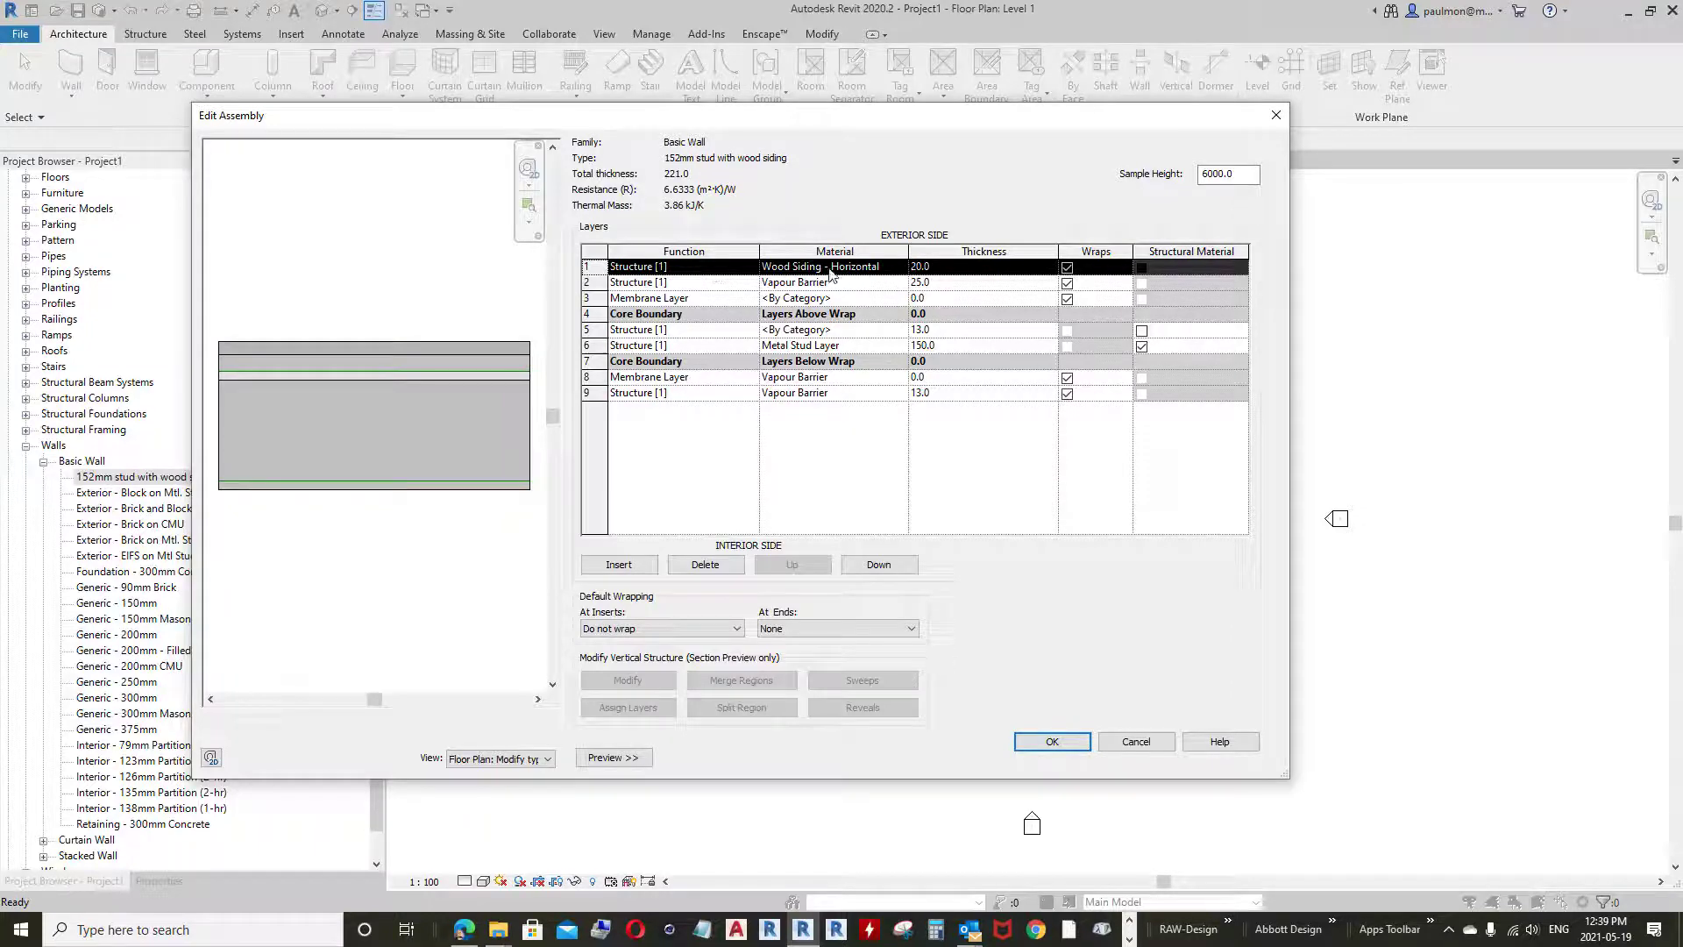
click(750, 267)
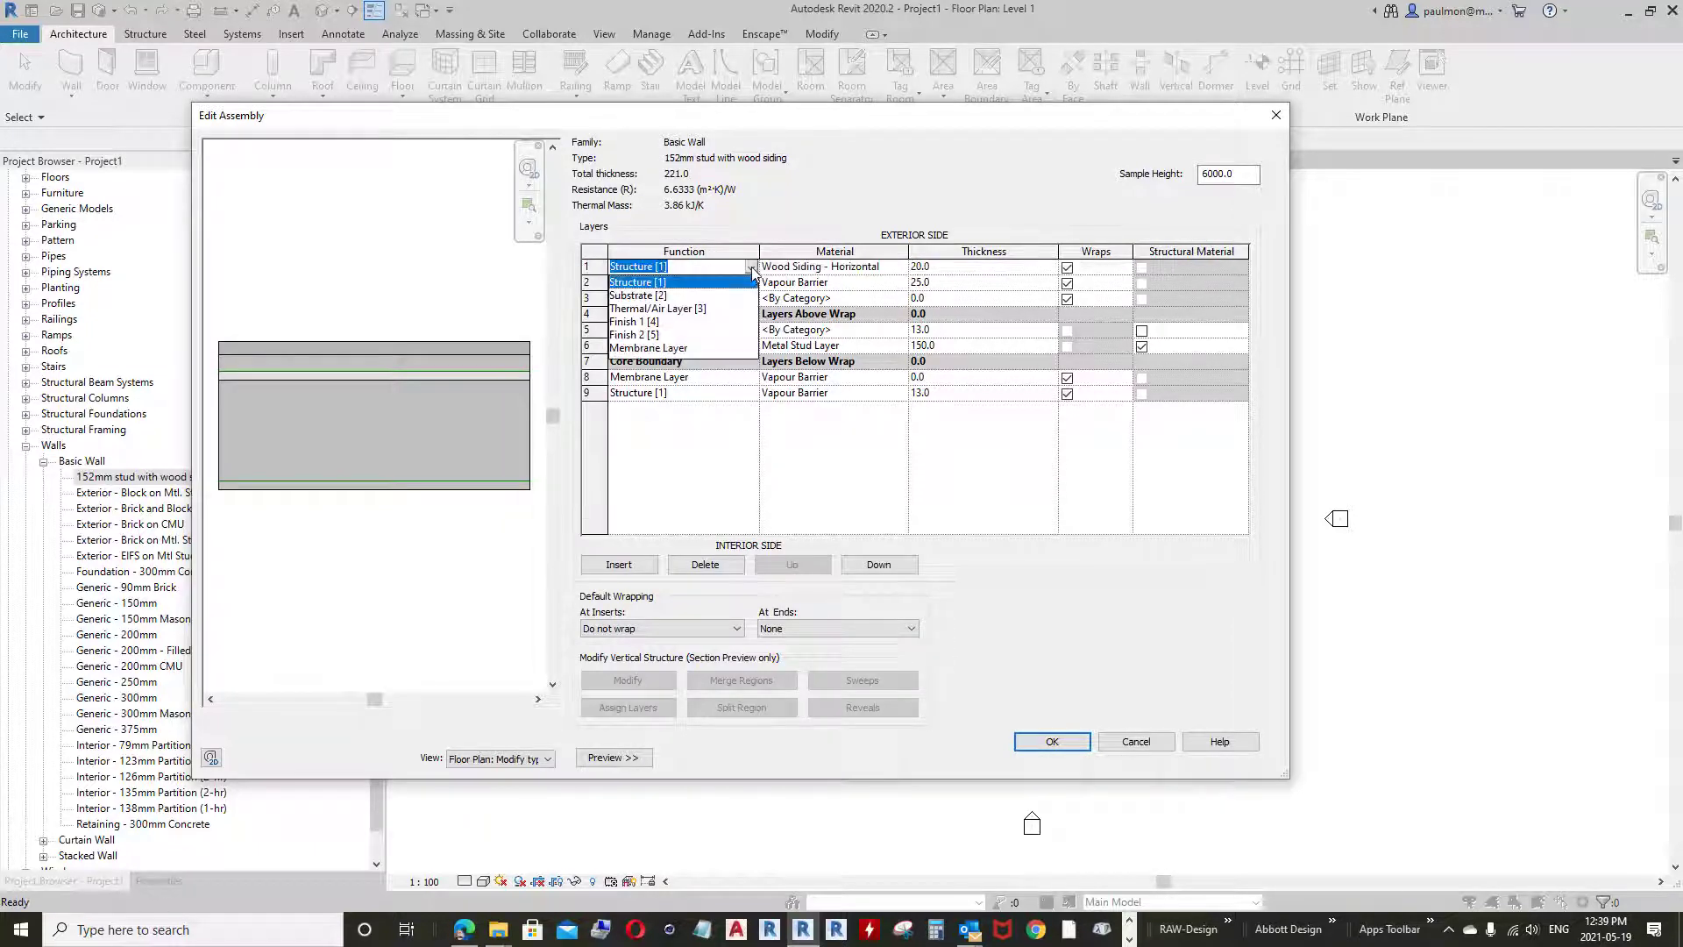
click(653, 322)
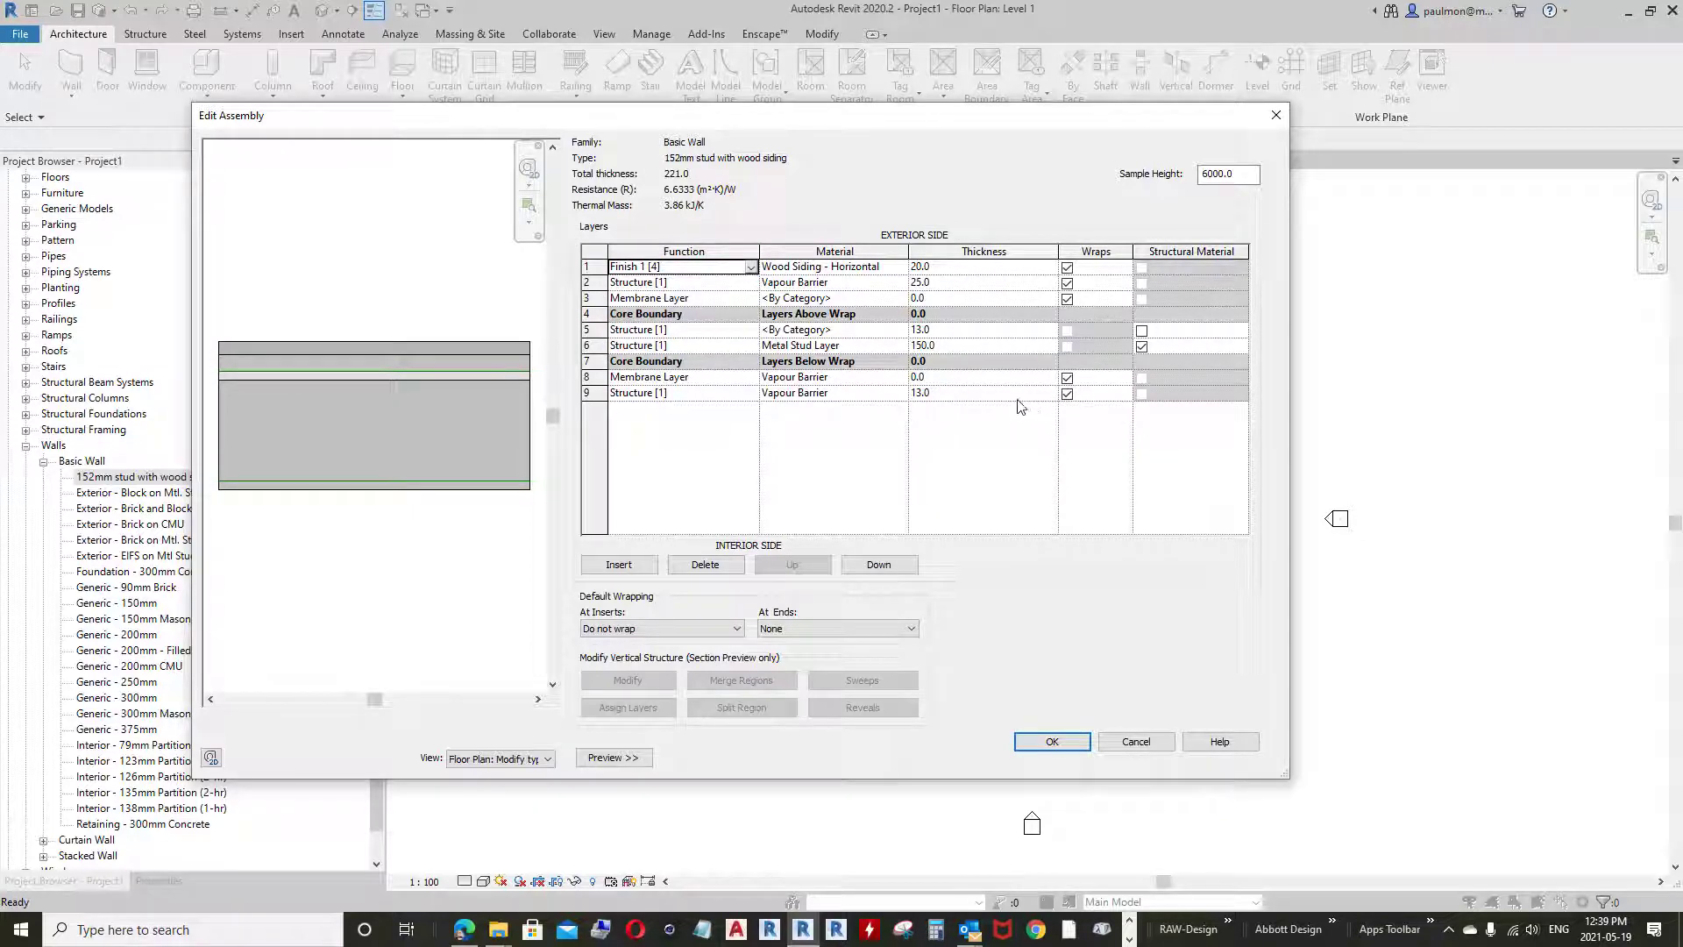
click(751, 395)
click(751, 392)
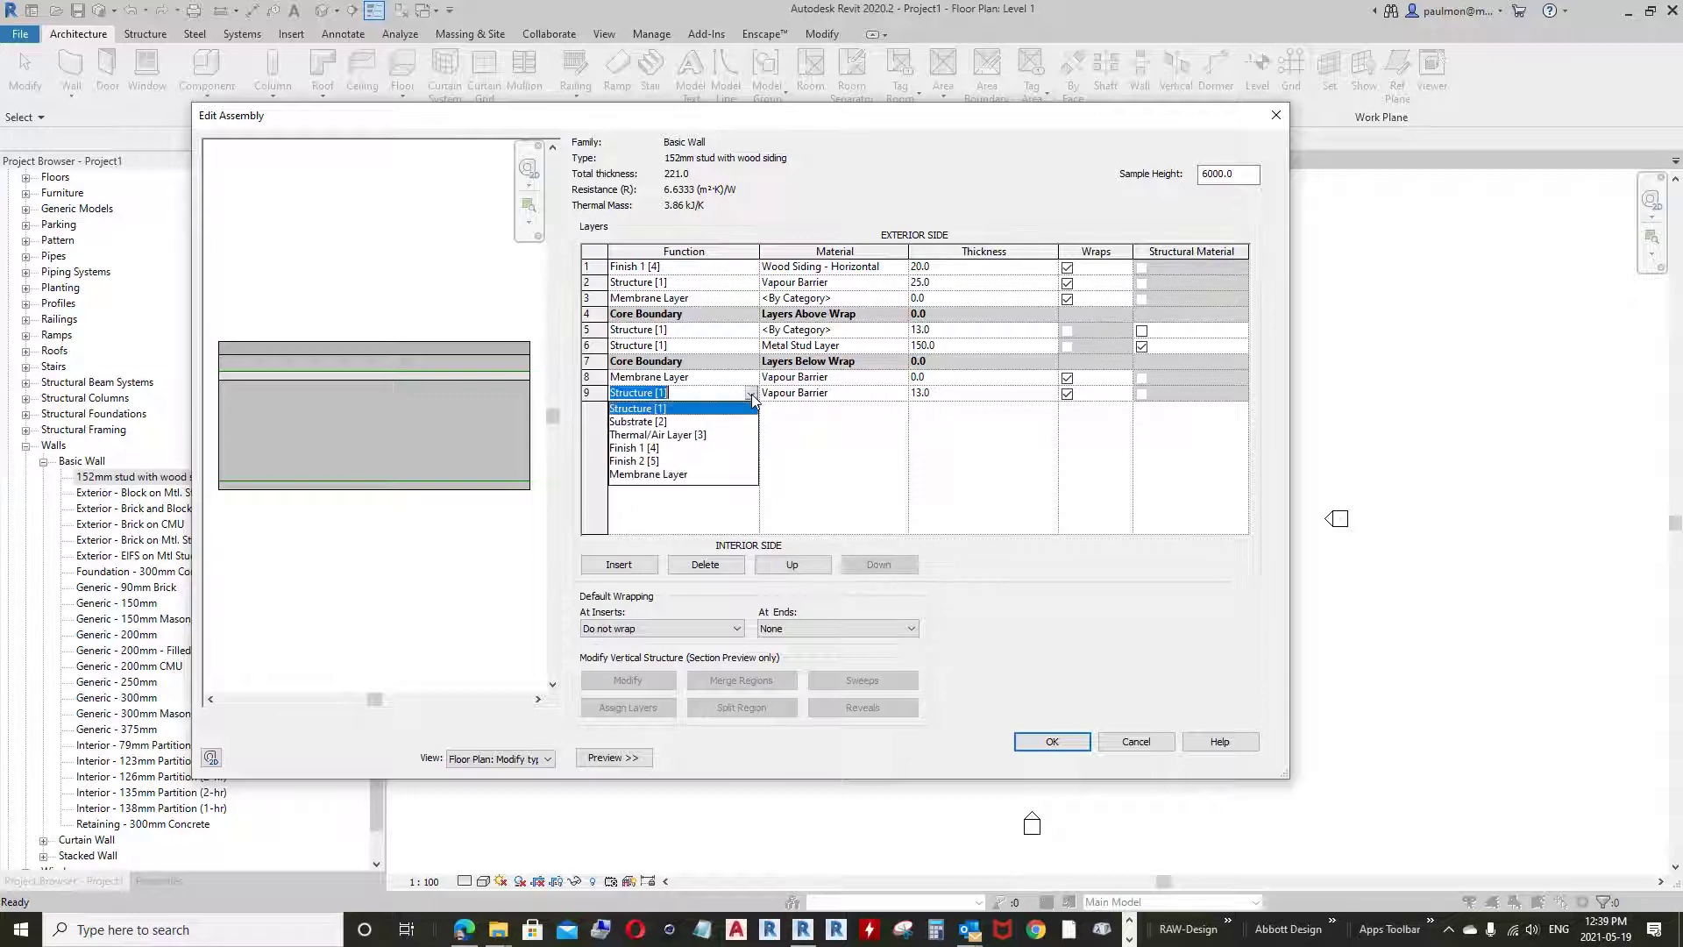
click(651, 448)
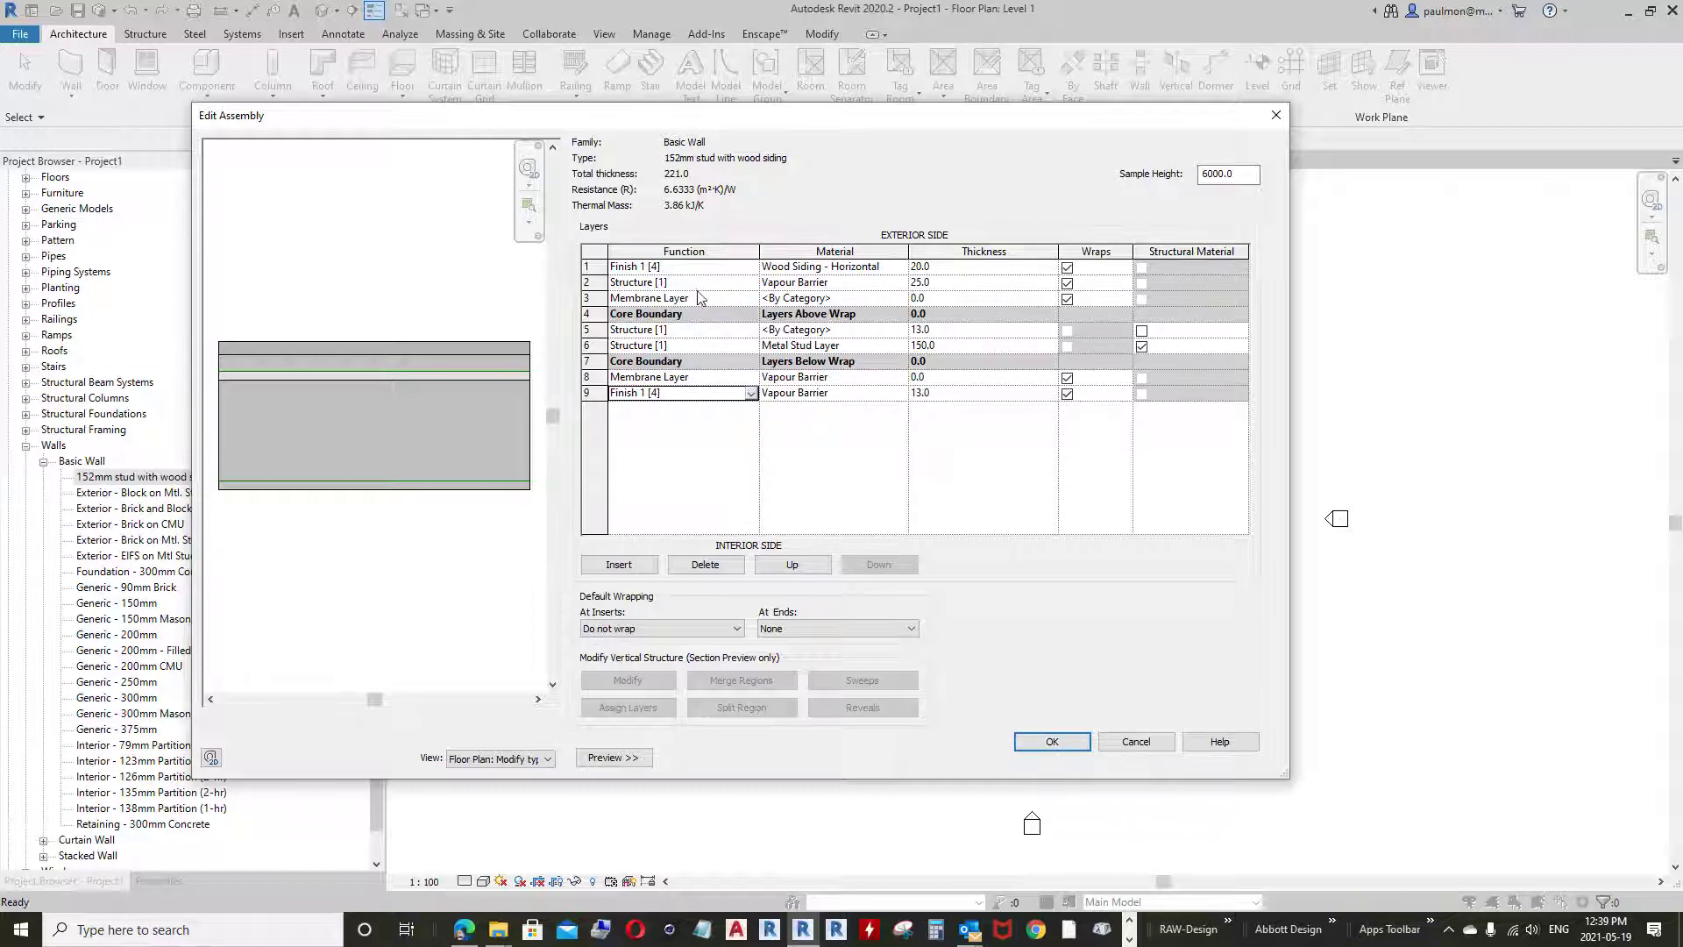
Set the function of the 25 mm exterior layer to Thermal/Air Layer [3]
click(671, 282)
click(668, 283)
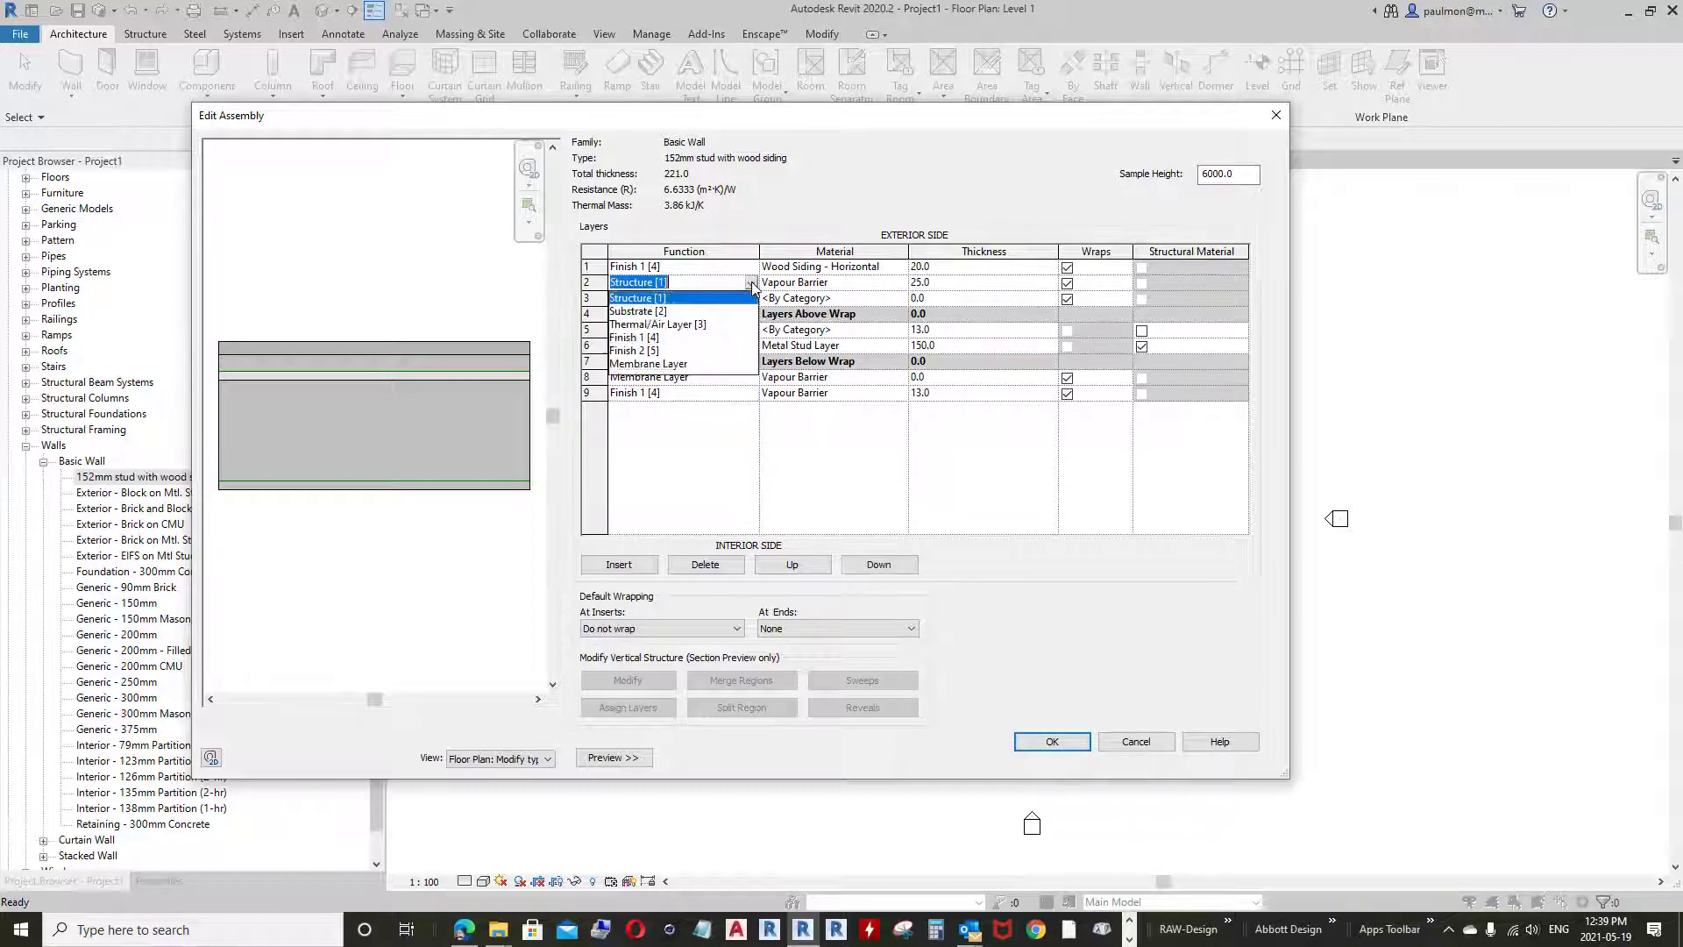
click(656, 325)
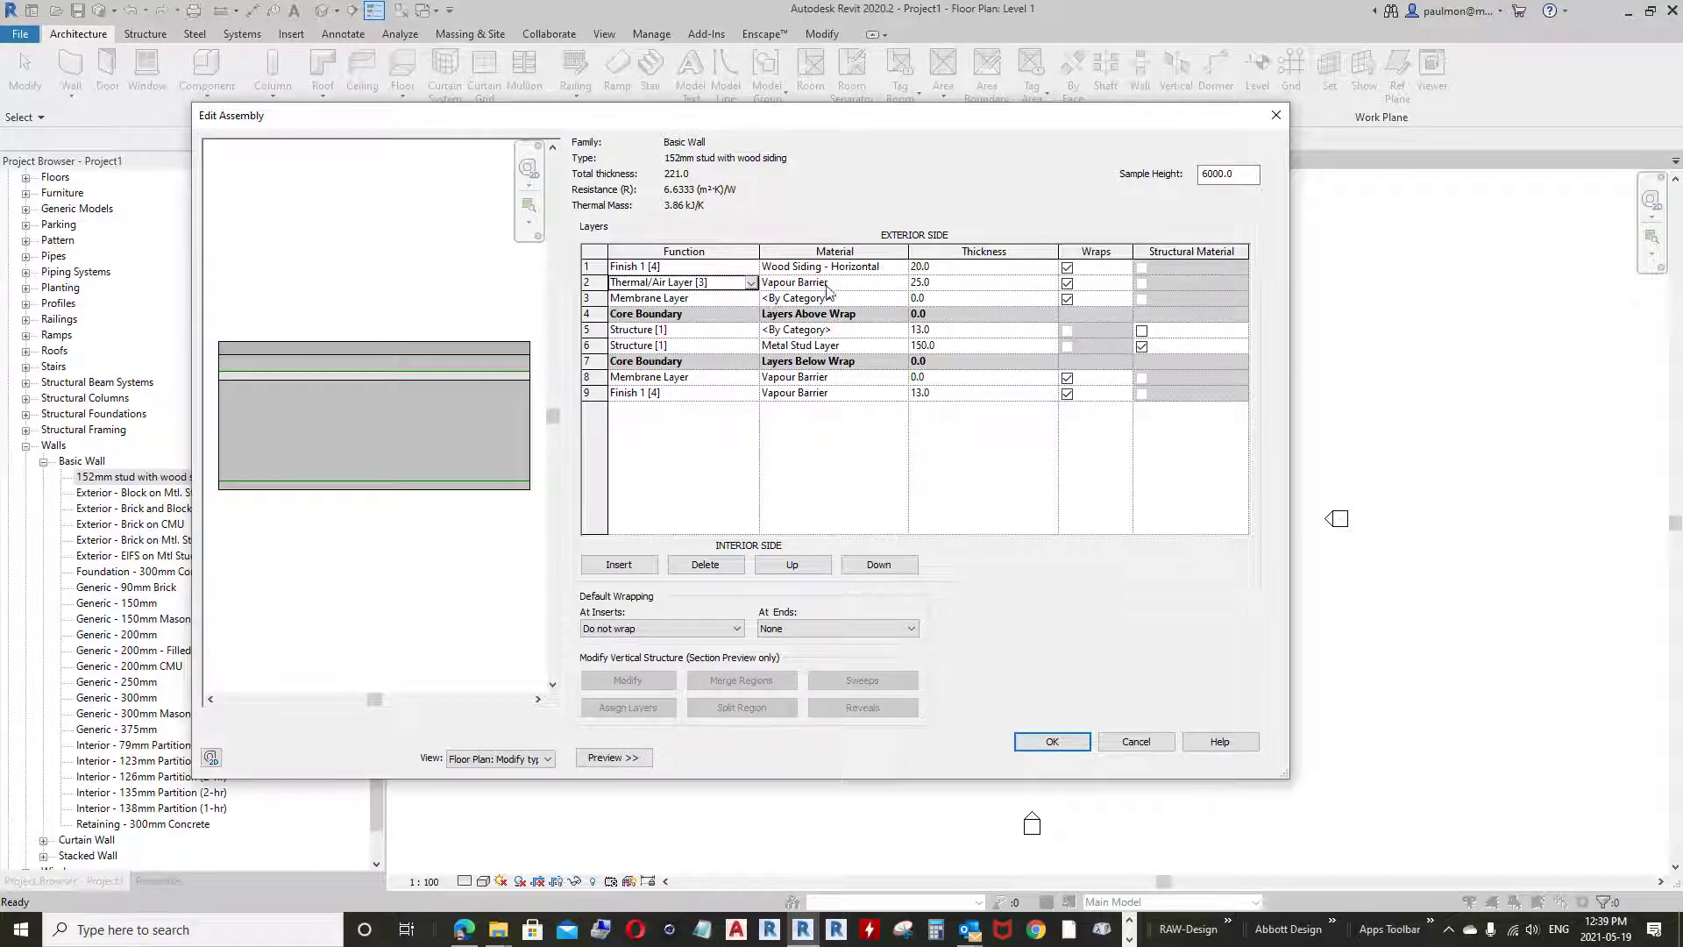
Copy the Vapour Barrier material from the 25 mm exterior layer to the membrane layer outside the exterior core boundary
click(831, 284)
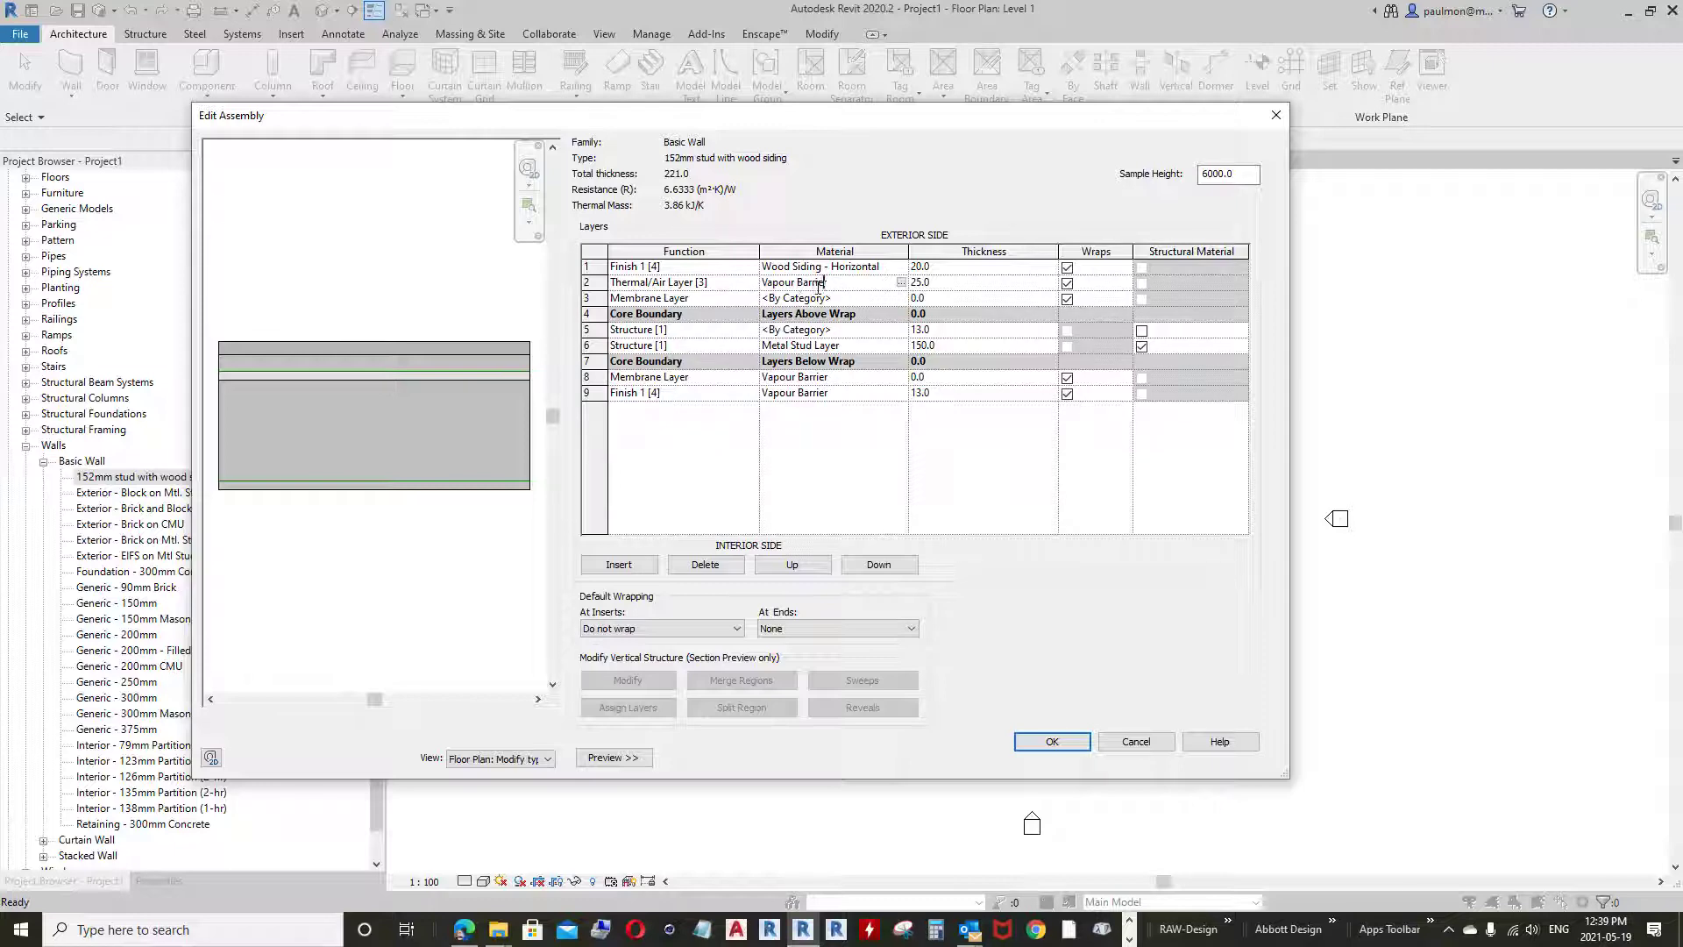
double_click(798, 283)
key(ctrl+c)
click(846, 299)
key(ctrl+v)
Find the Air material in the material library and assign it to the 25 mm Thermal/Air layer
click(842, 283)
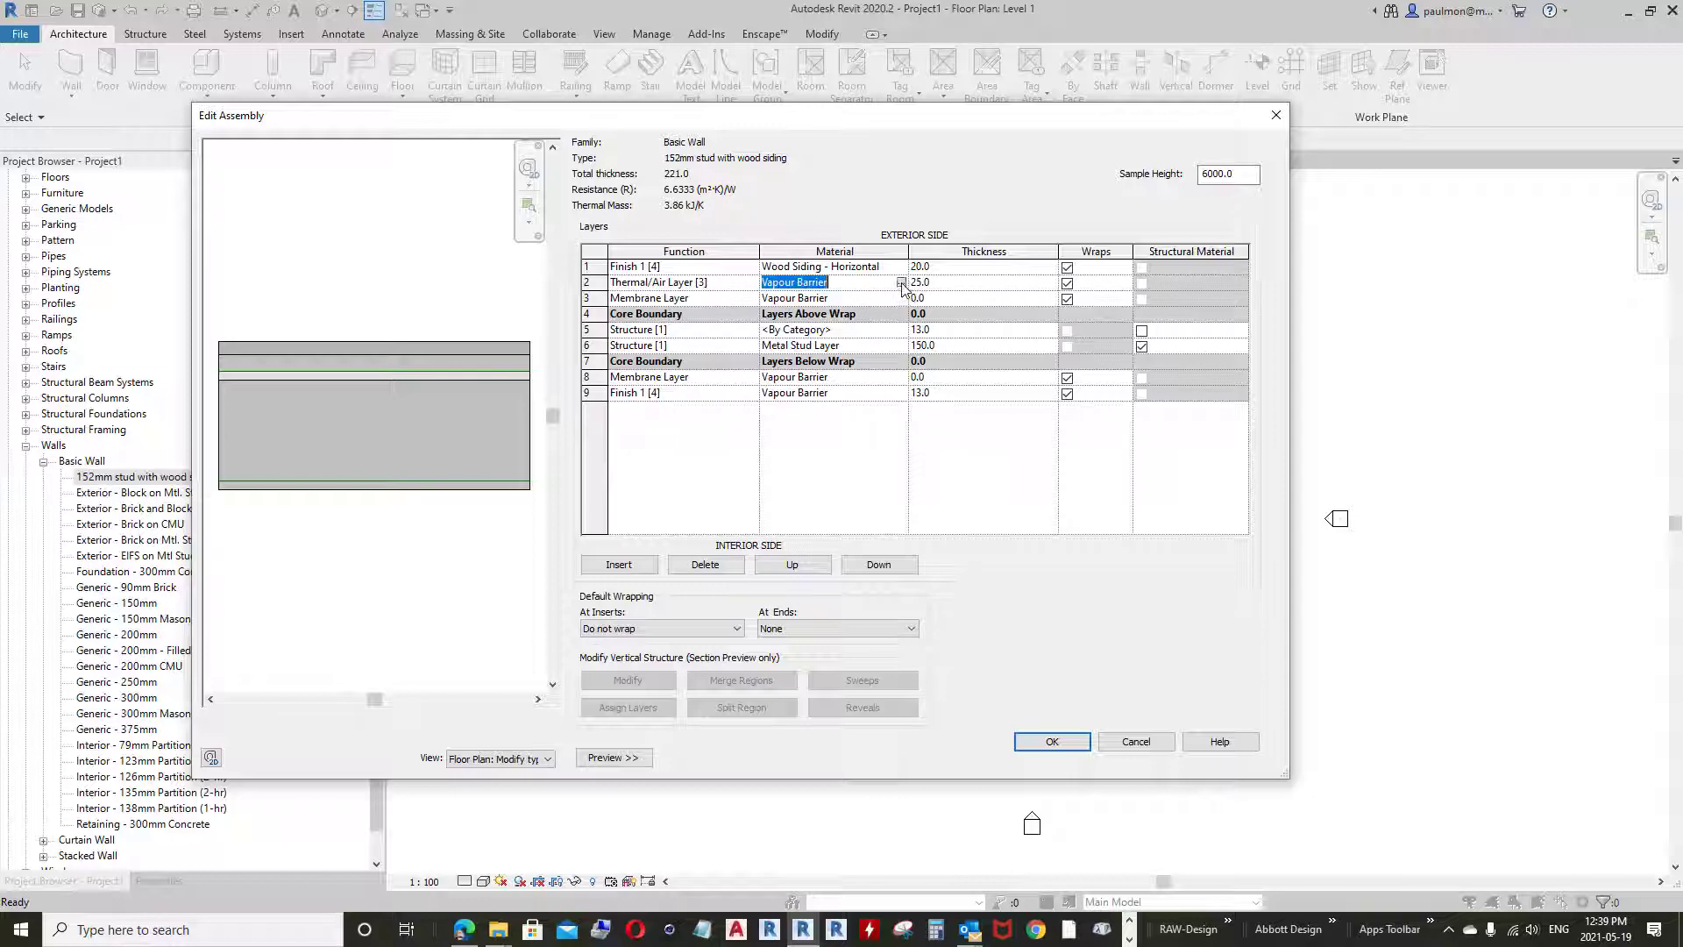
click(902, 282)
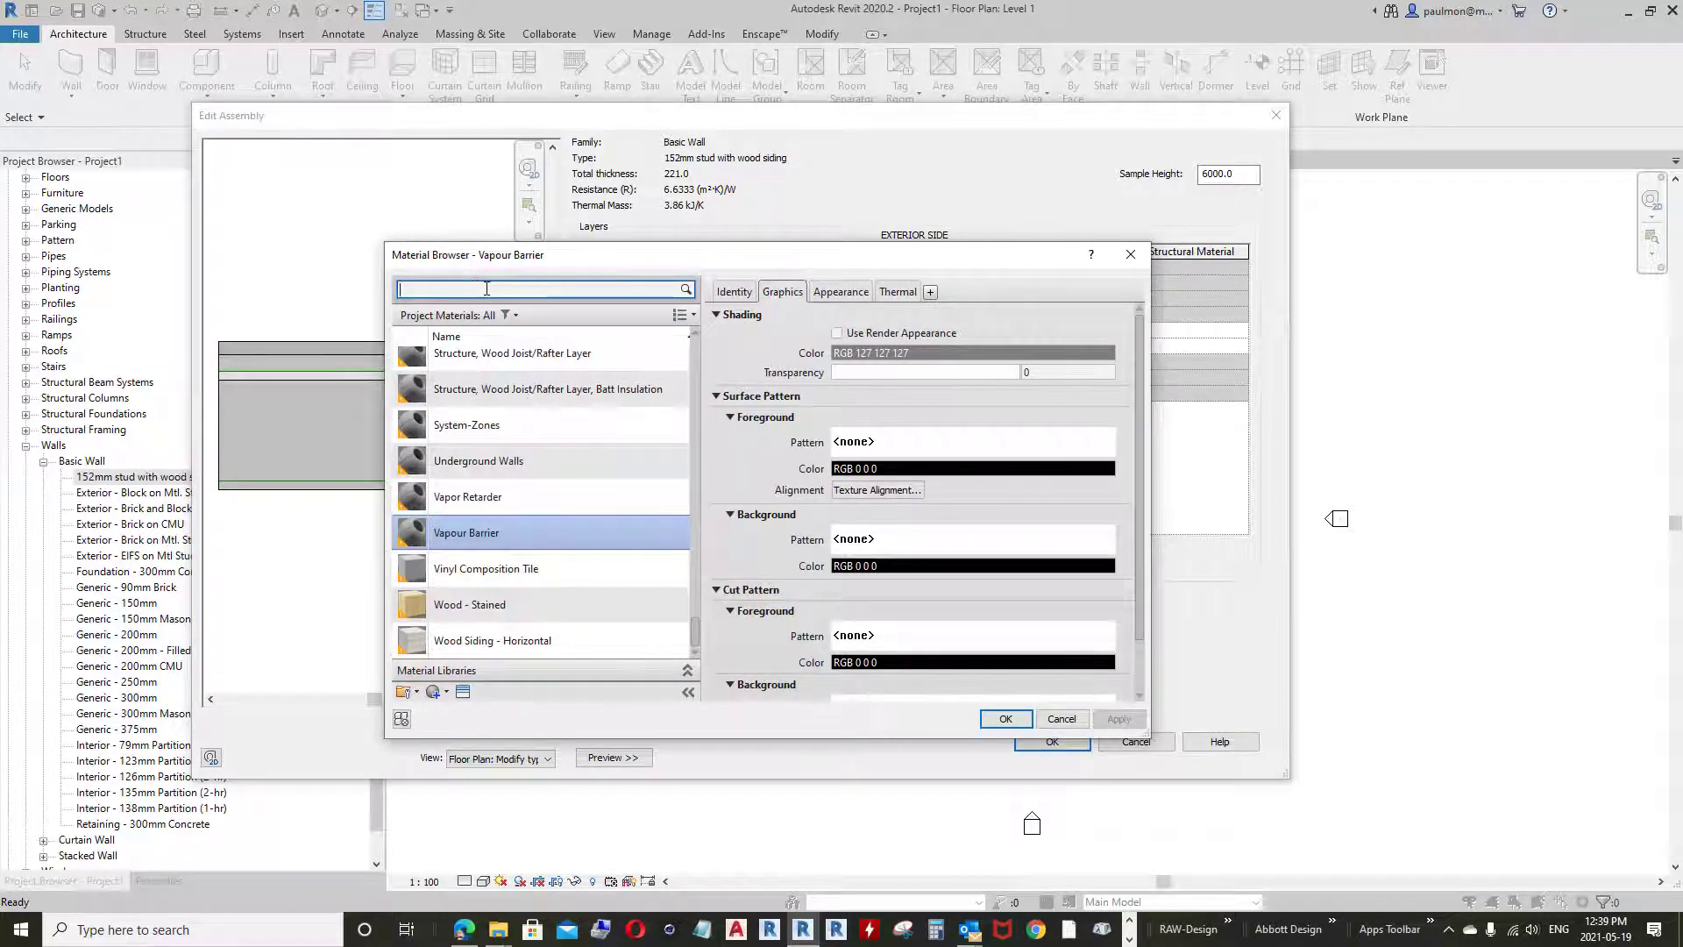
text(AIR)
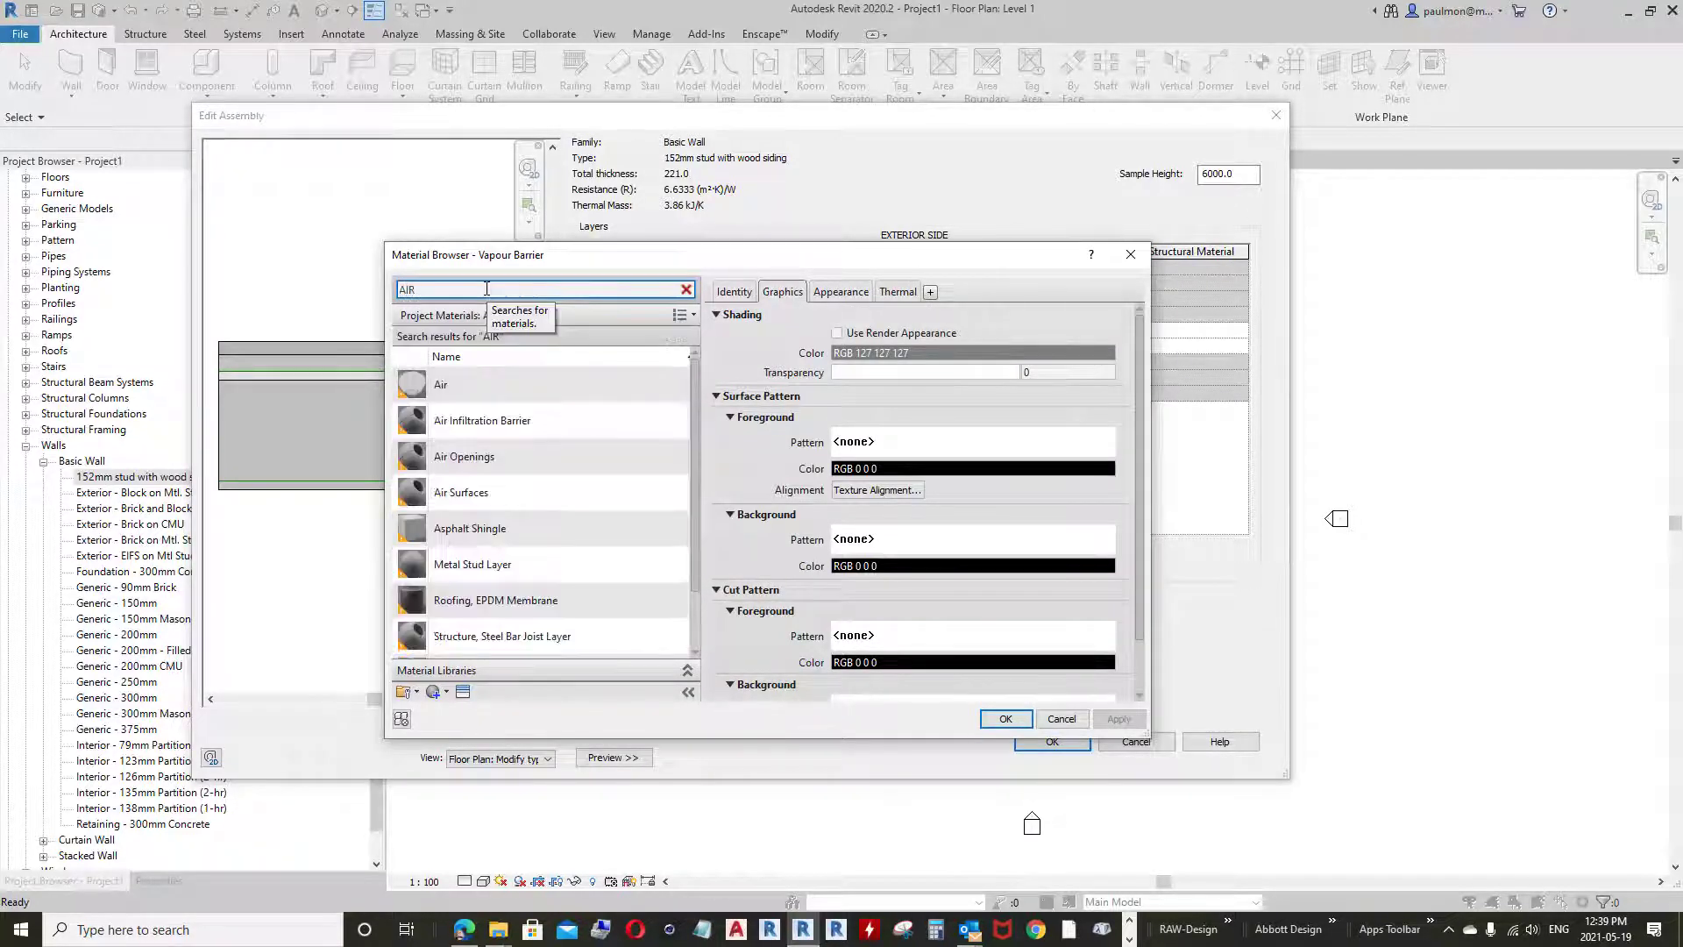
click(440, 384)
click(1005, 718)
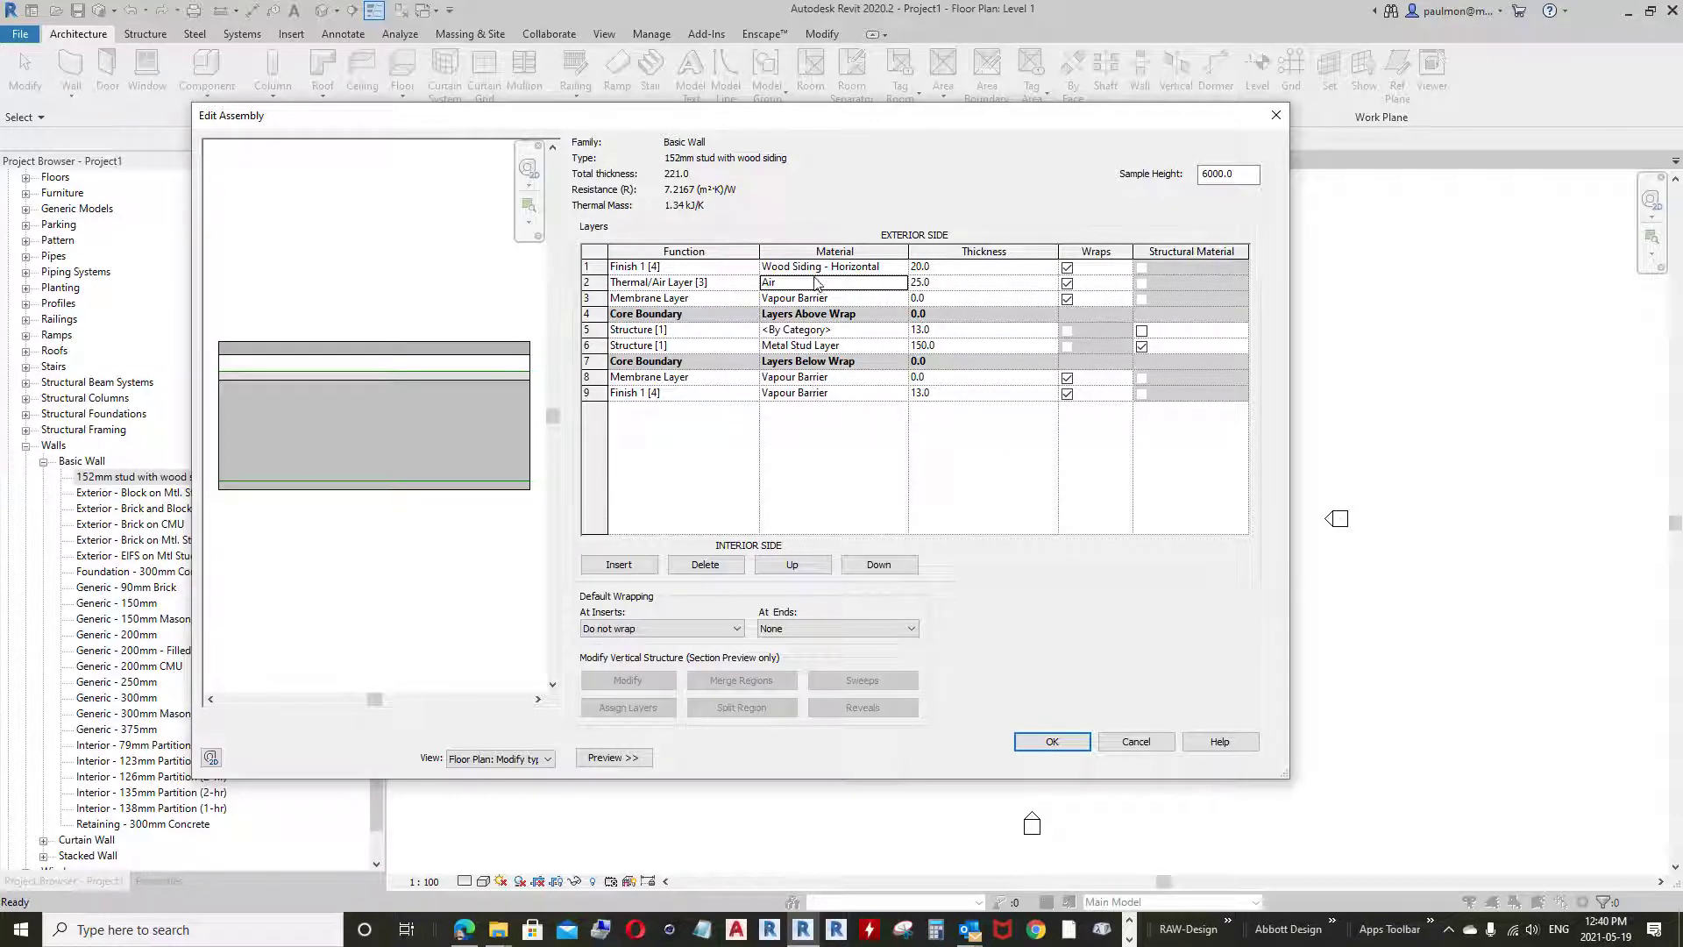
Try to accept the assembly with the wood siding layer as Structure [1] and the air layer as Finish 1 [4]
click(753, 266)
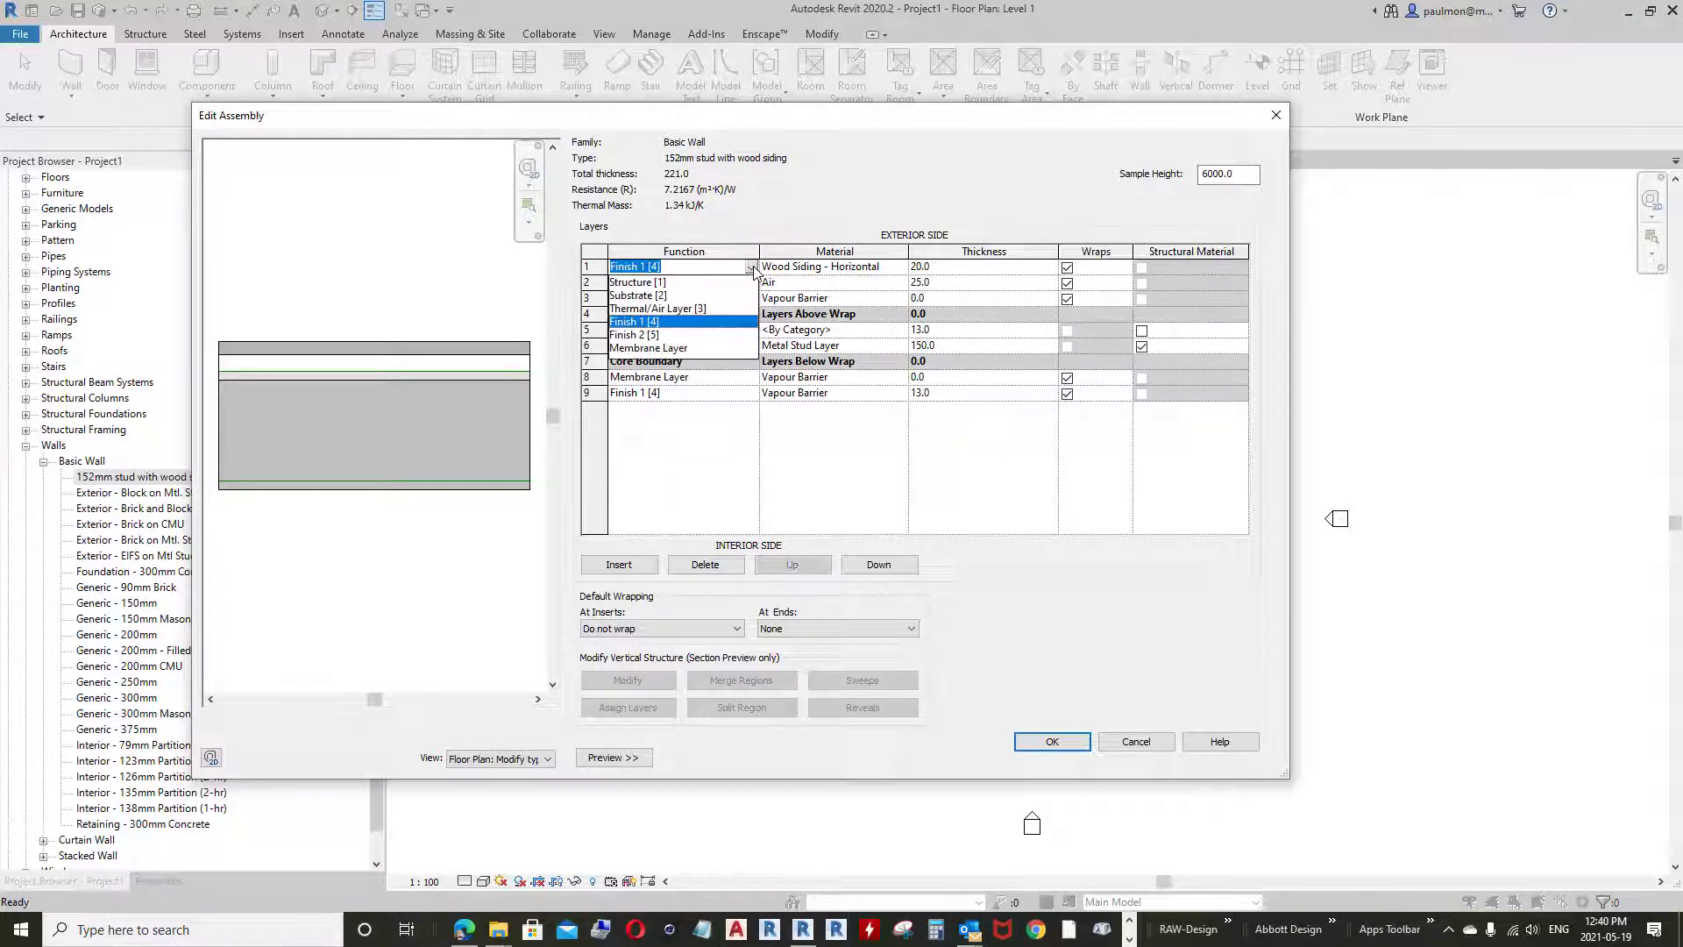
click(650, 283)
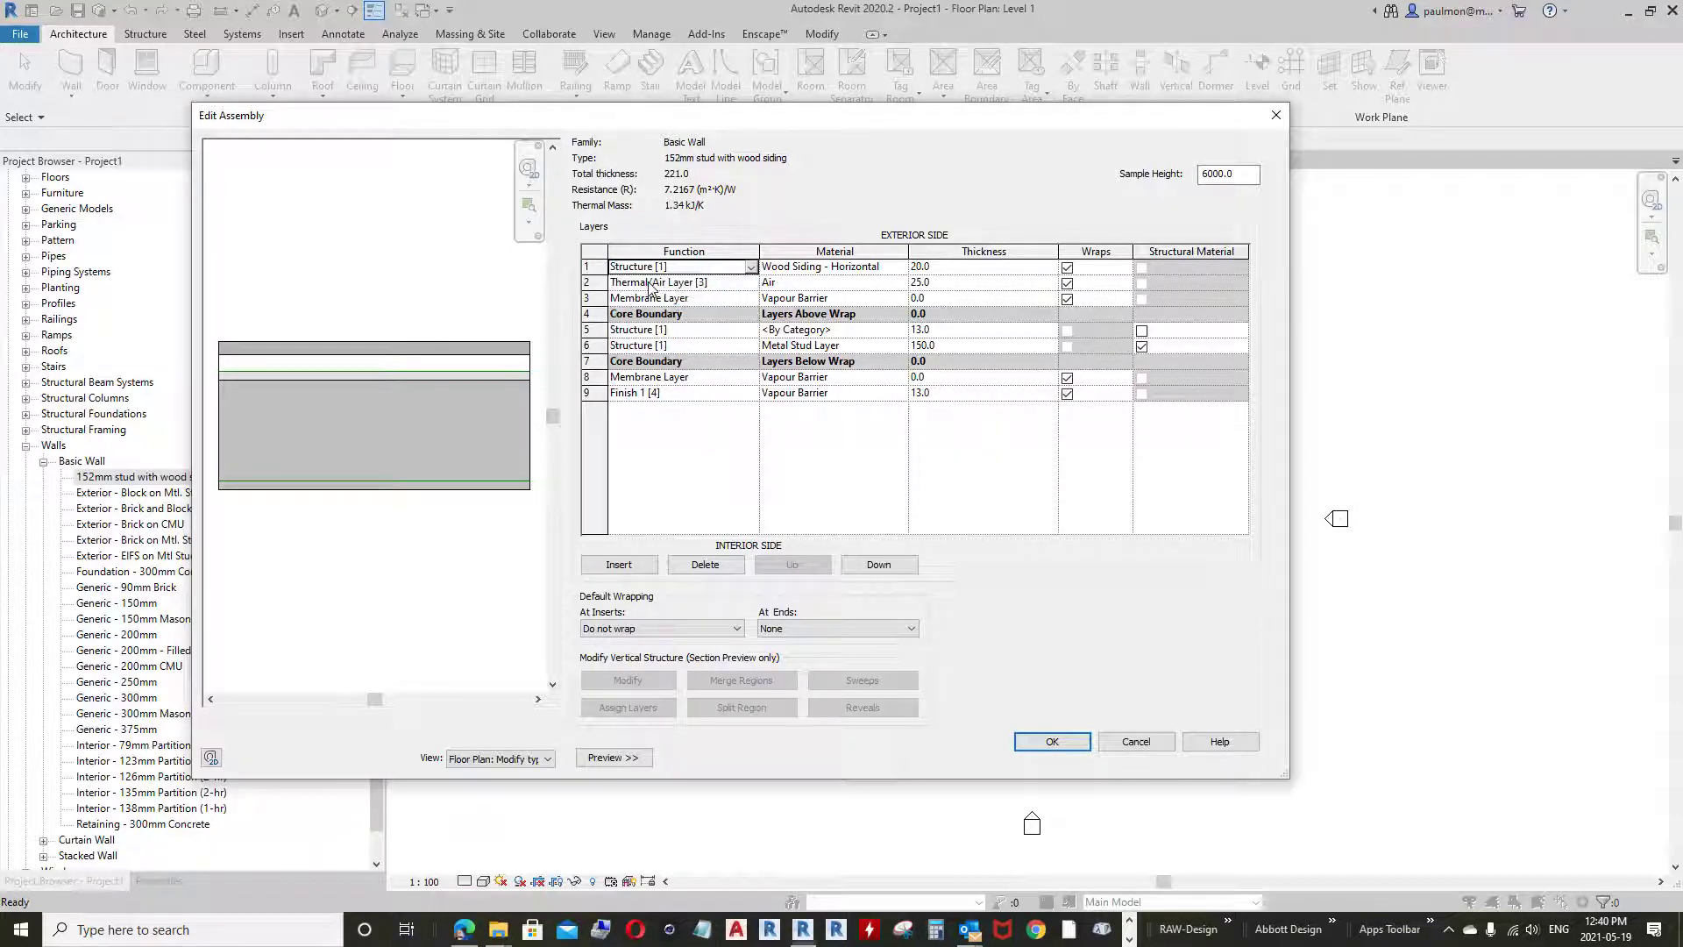
click(750, 283)
click(750, 282)
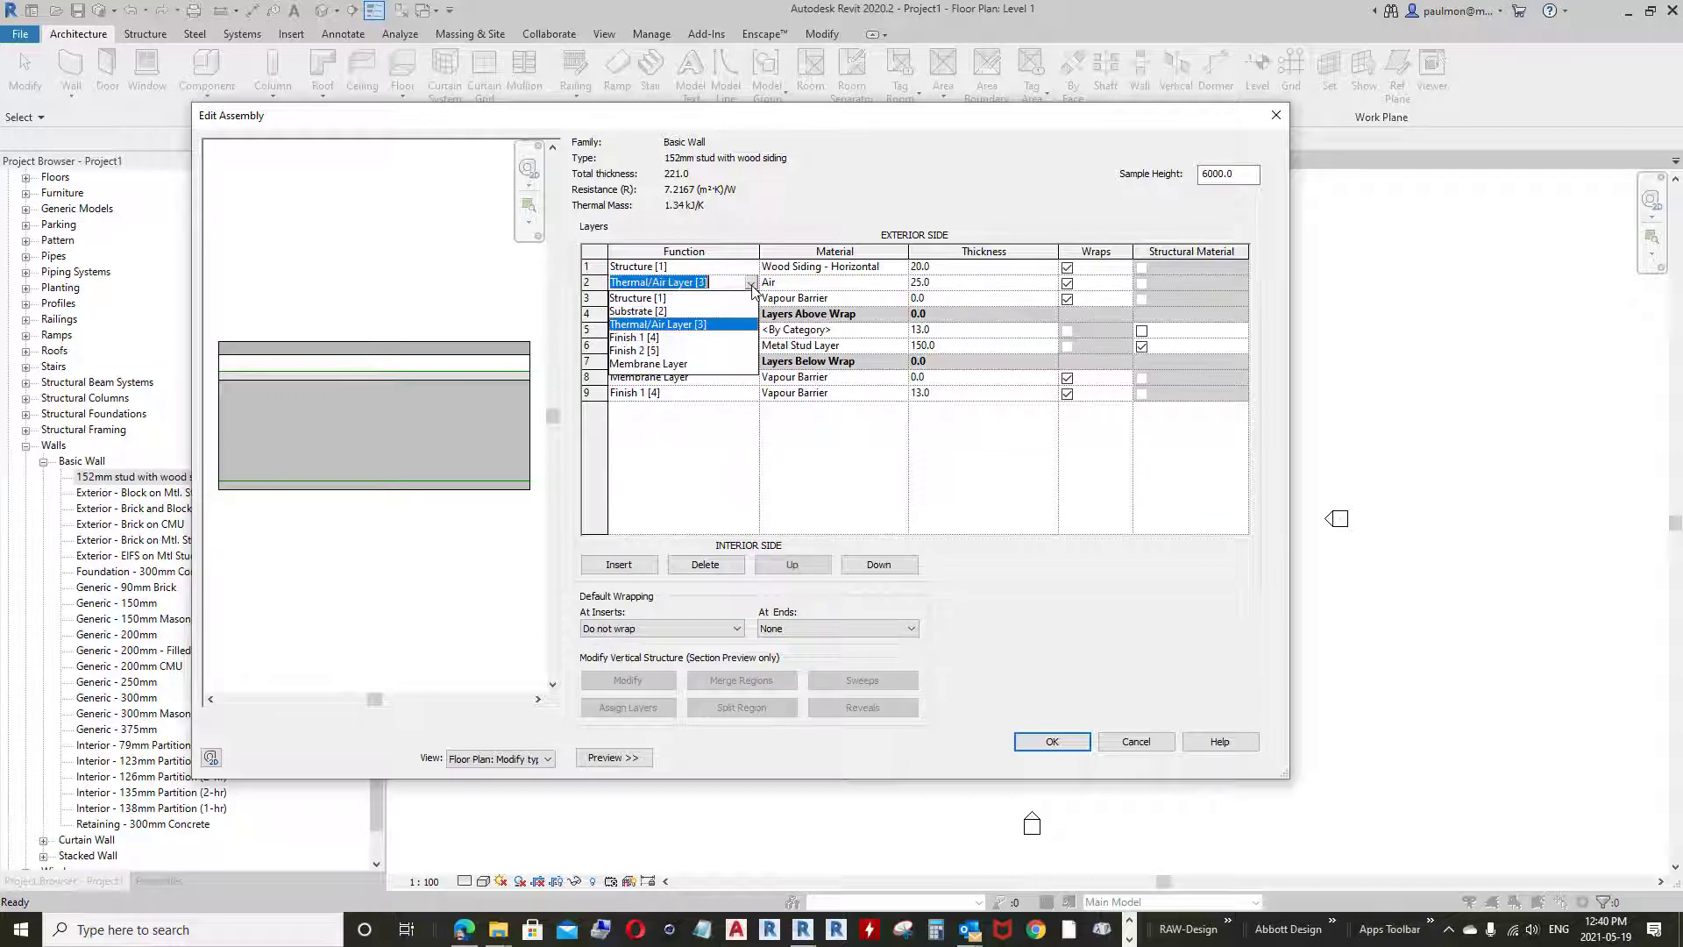
click(628, 338)
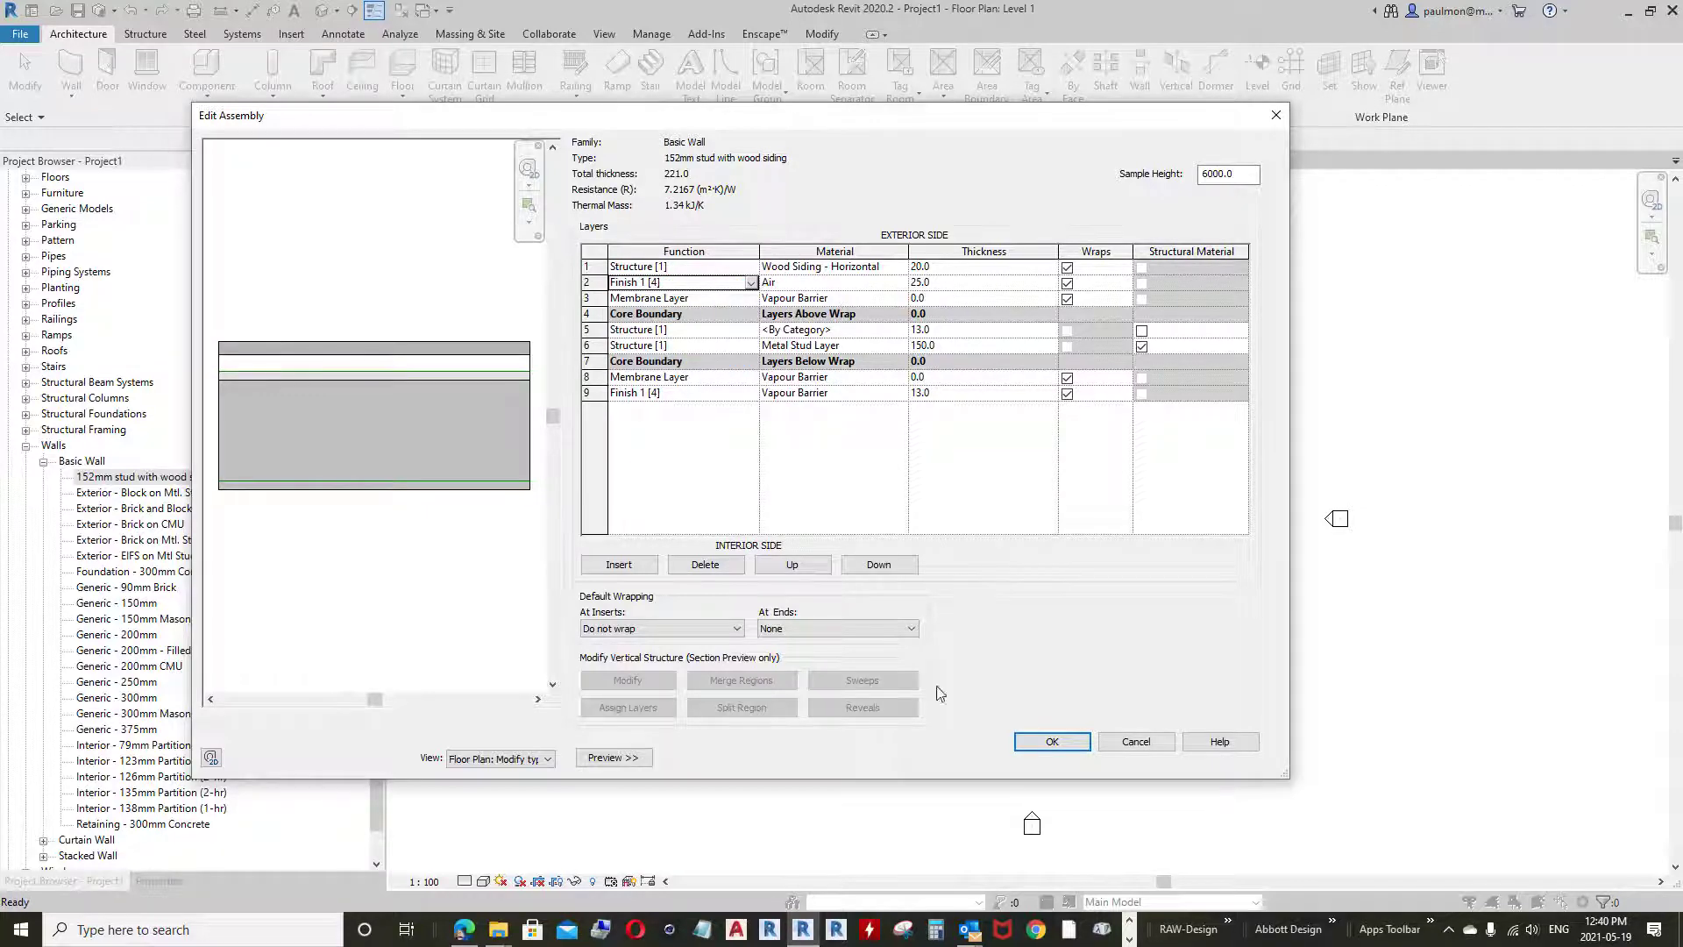
click(1056, 743)
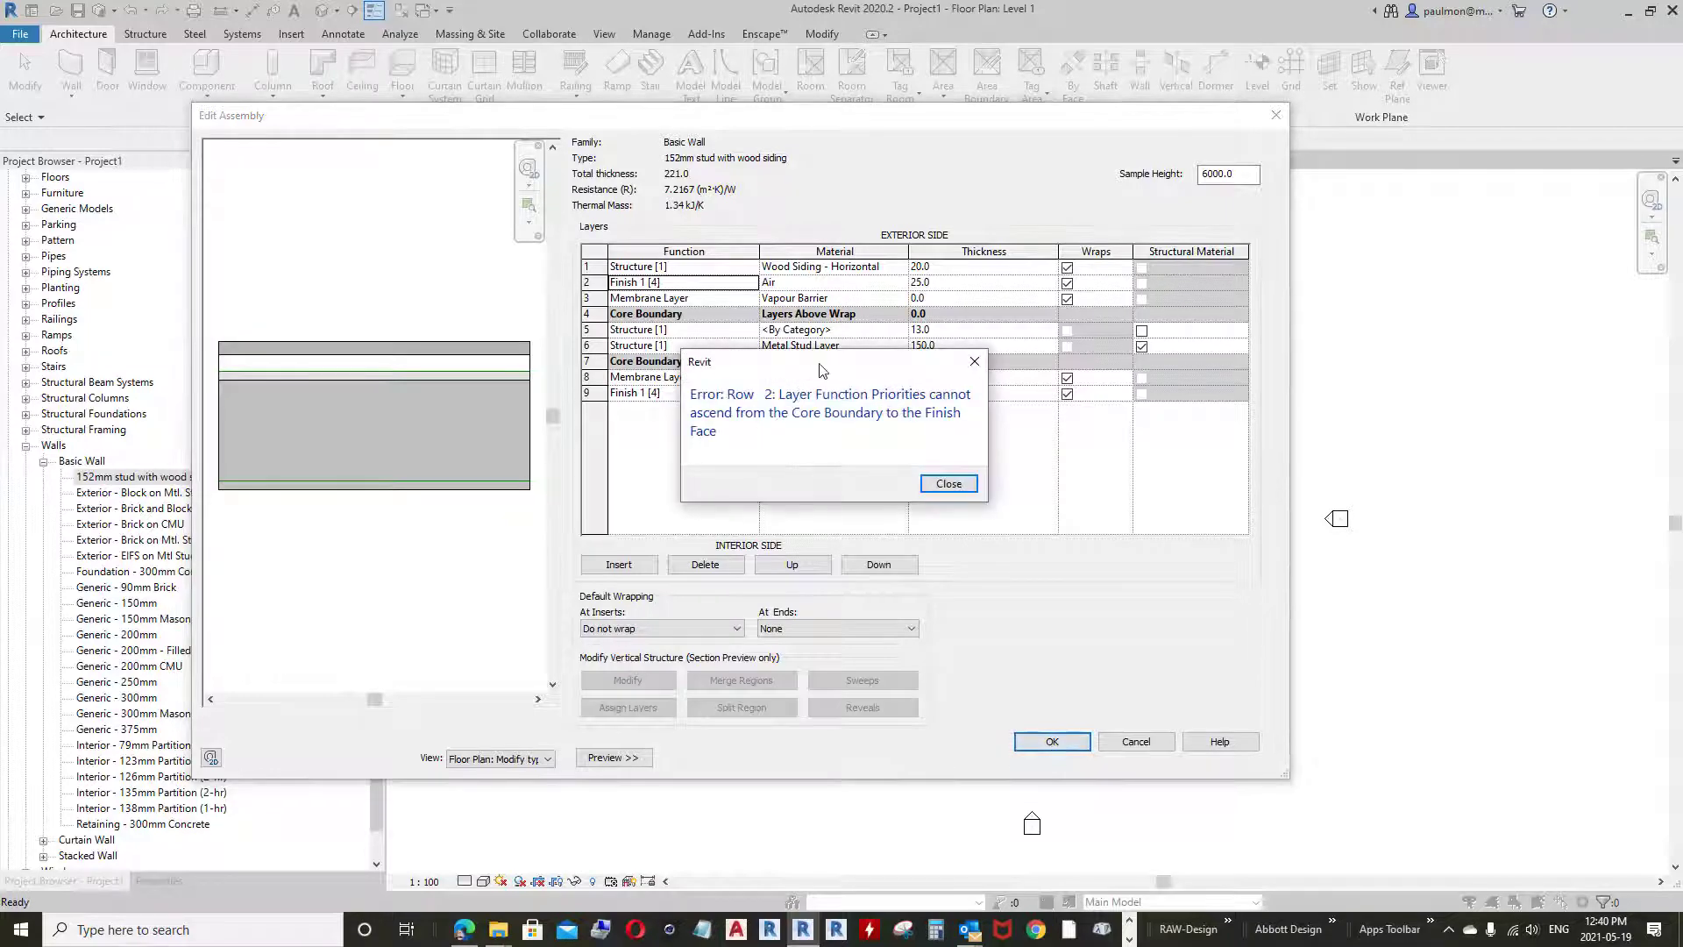
drag(822, 370, 677, 447)
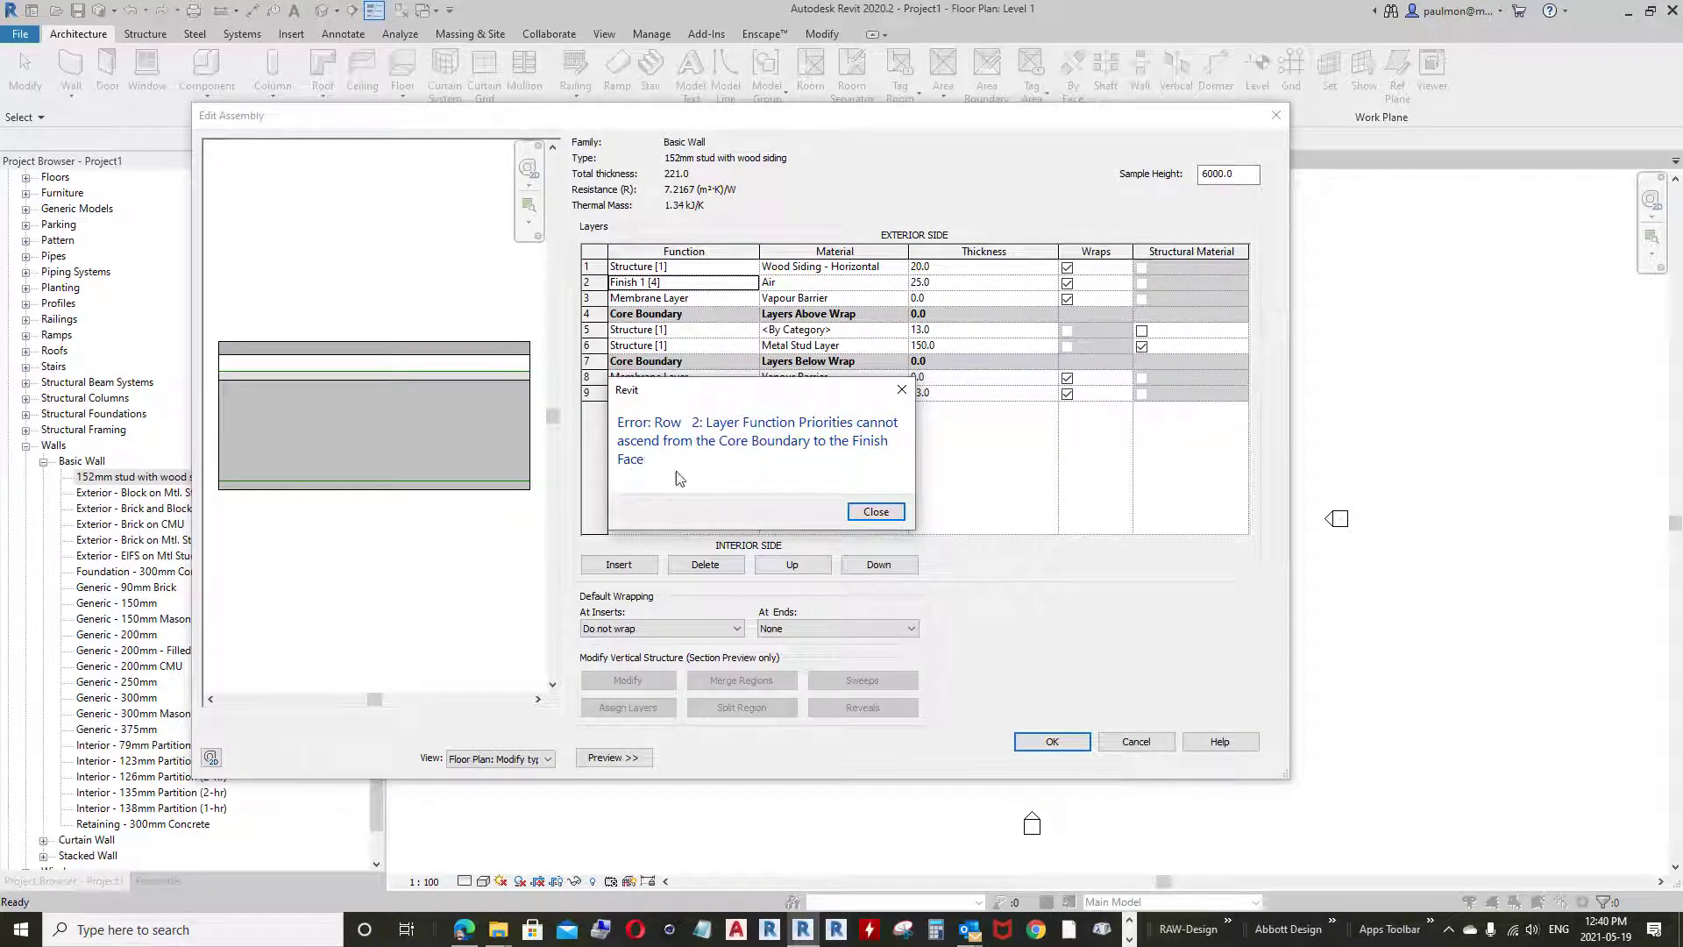
click(875, 512)
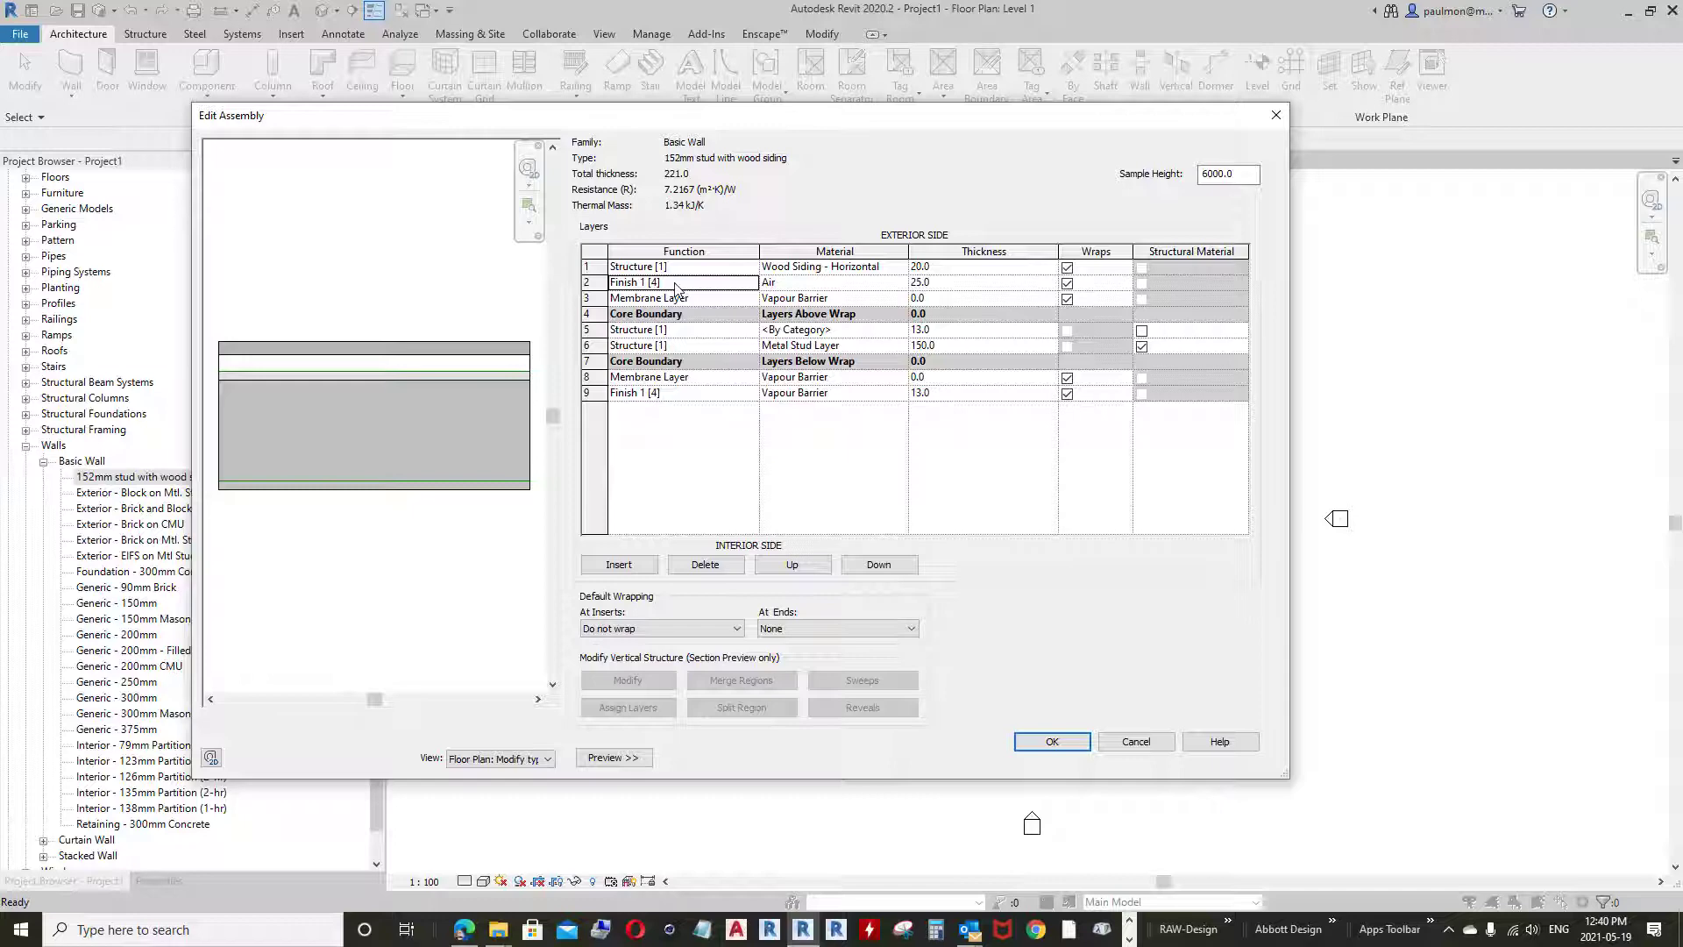
Set the wood siding layer's function back to Finish 1 [4] and accept the assembly
click(752, 270)
click(752, 266)
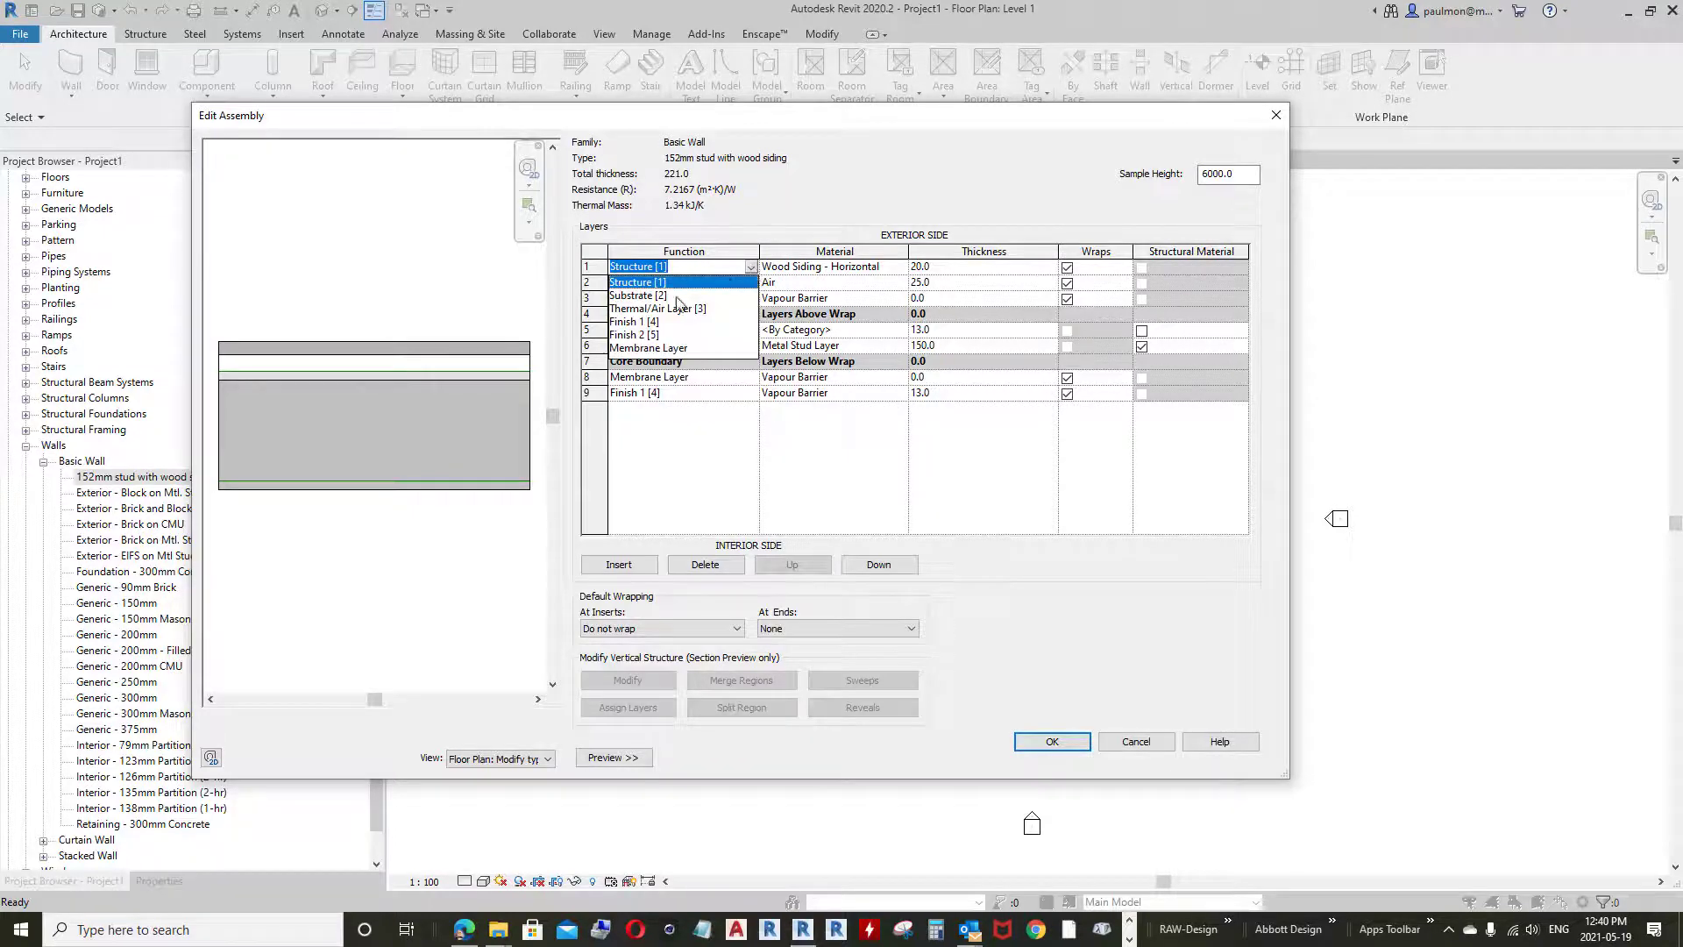
click(645, 323)
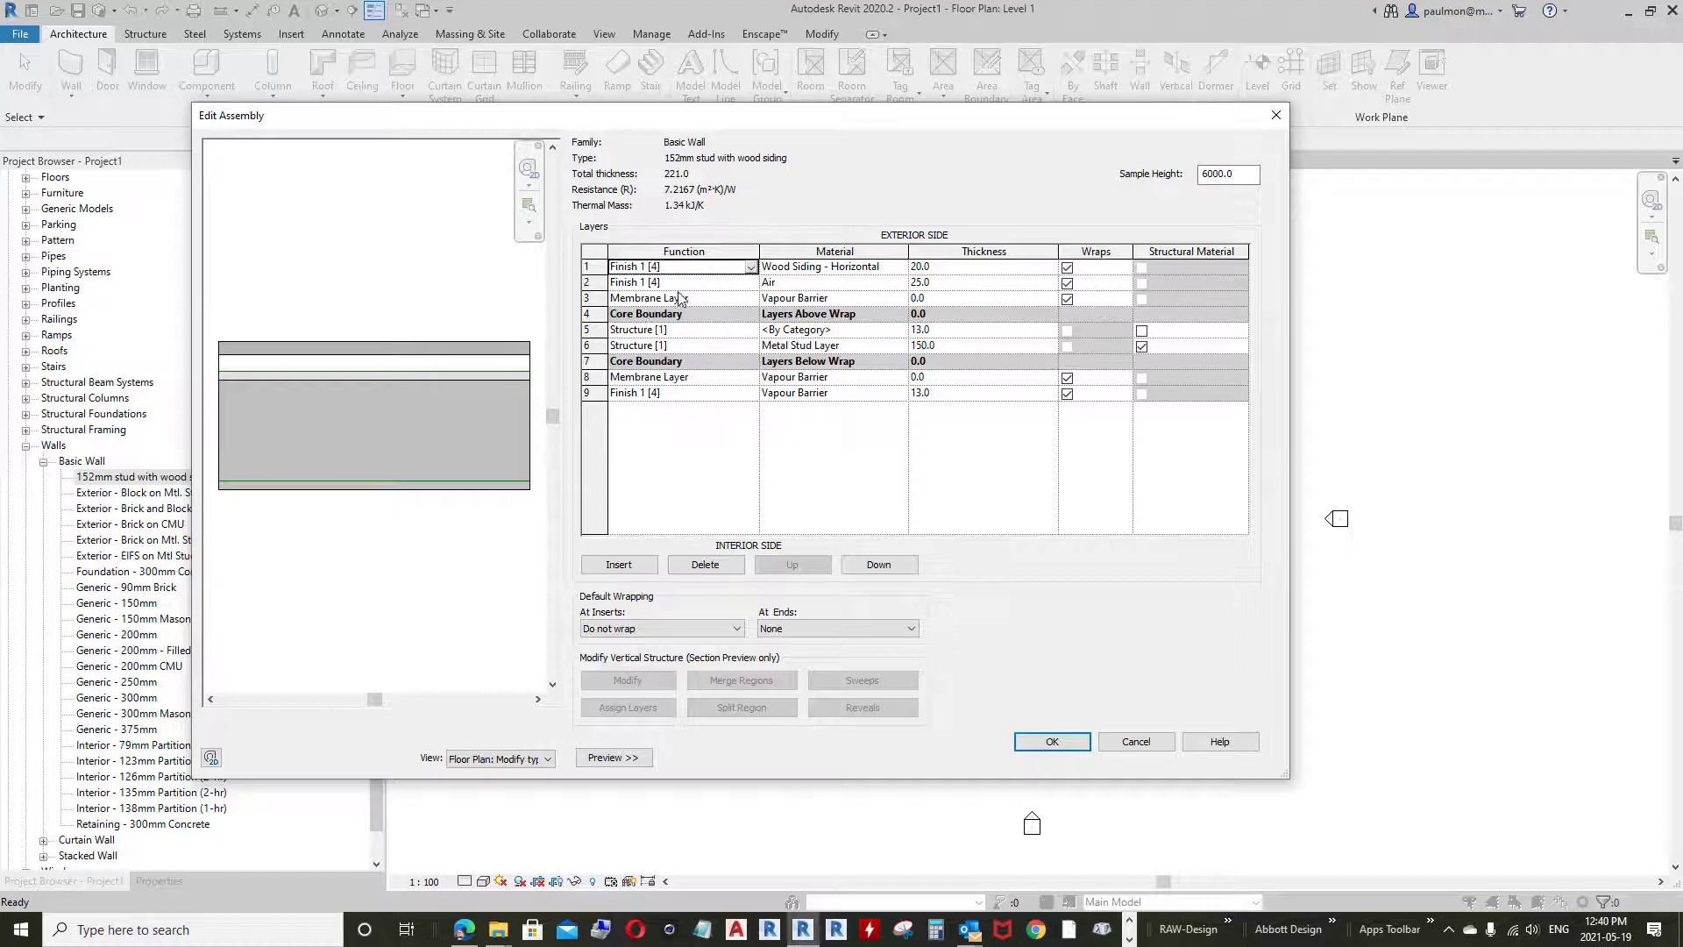
click(1054, 742)
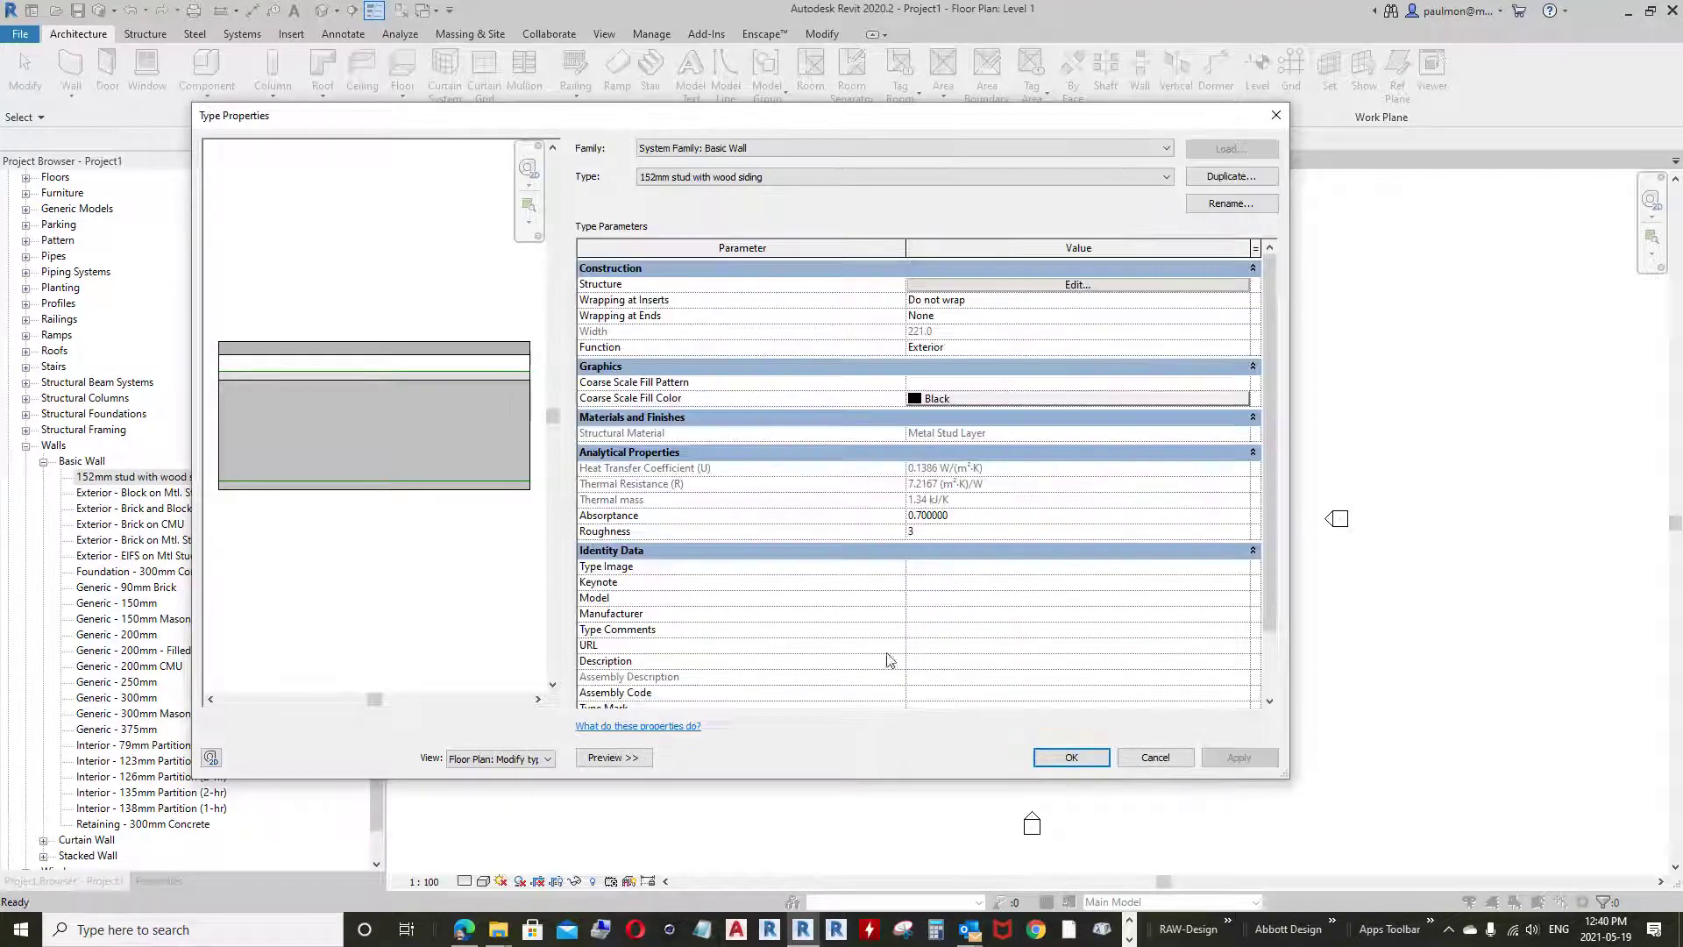
Reopen the layer assembly and set the air layer's function back to Thermal/Air Layer [3]
click(1036, 285)
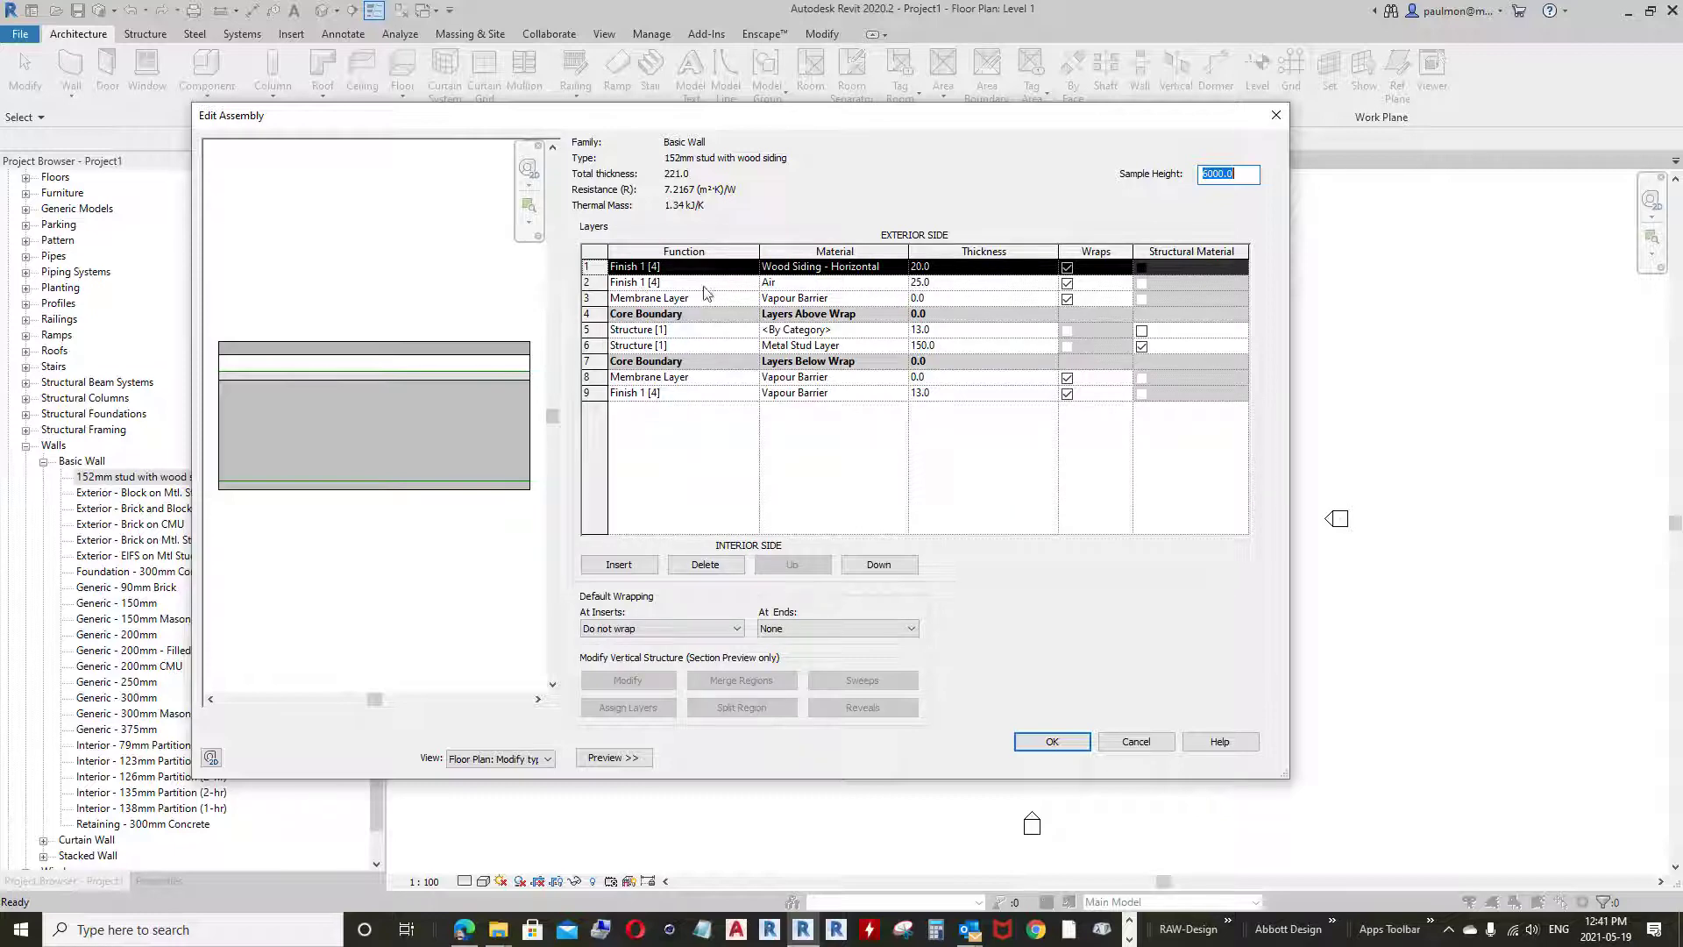
click(752, 282)
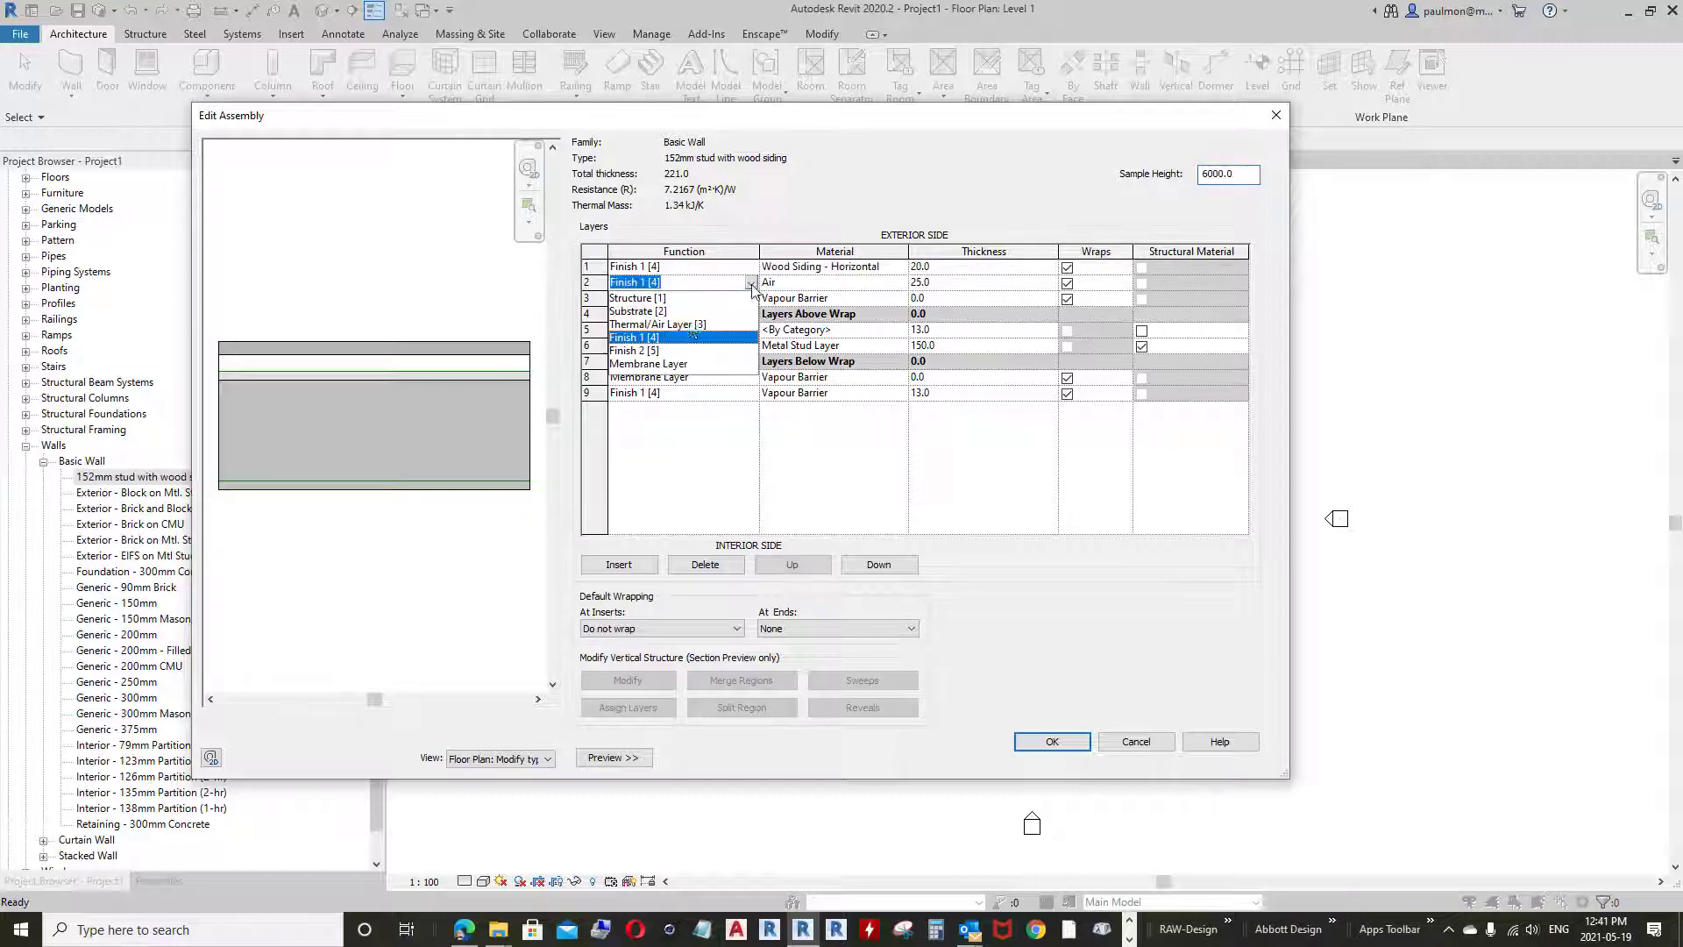
click(643, 325)
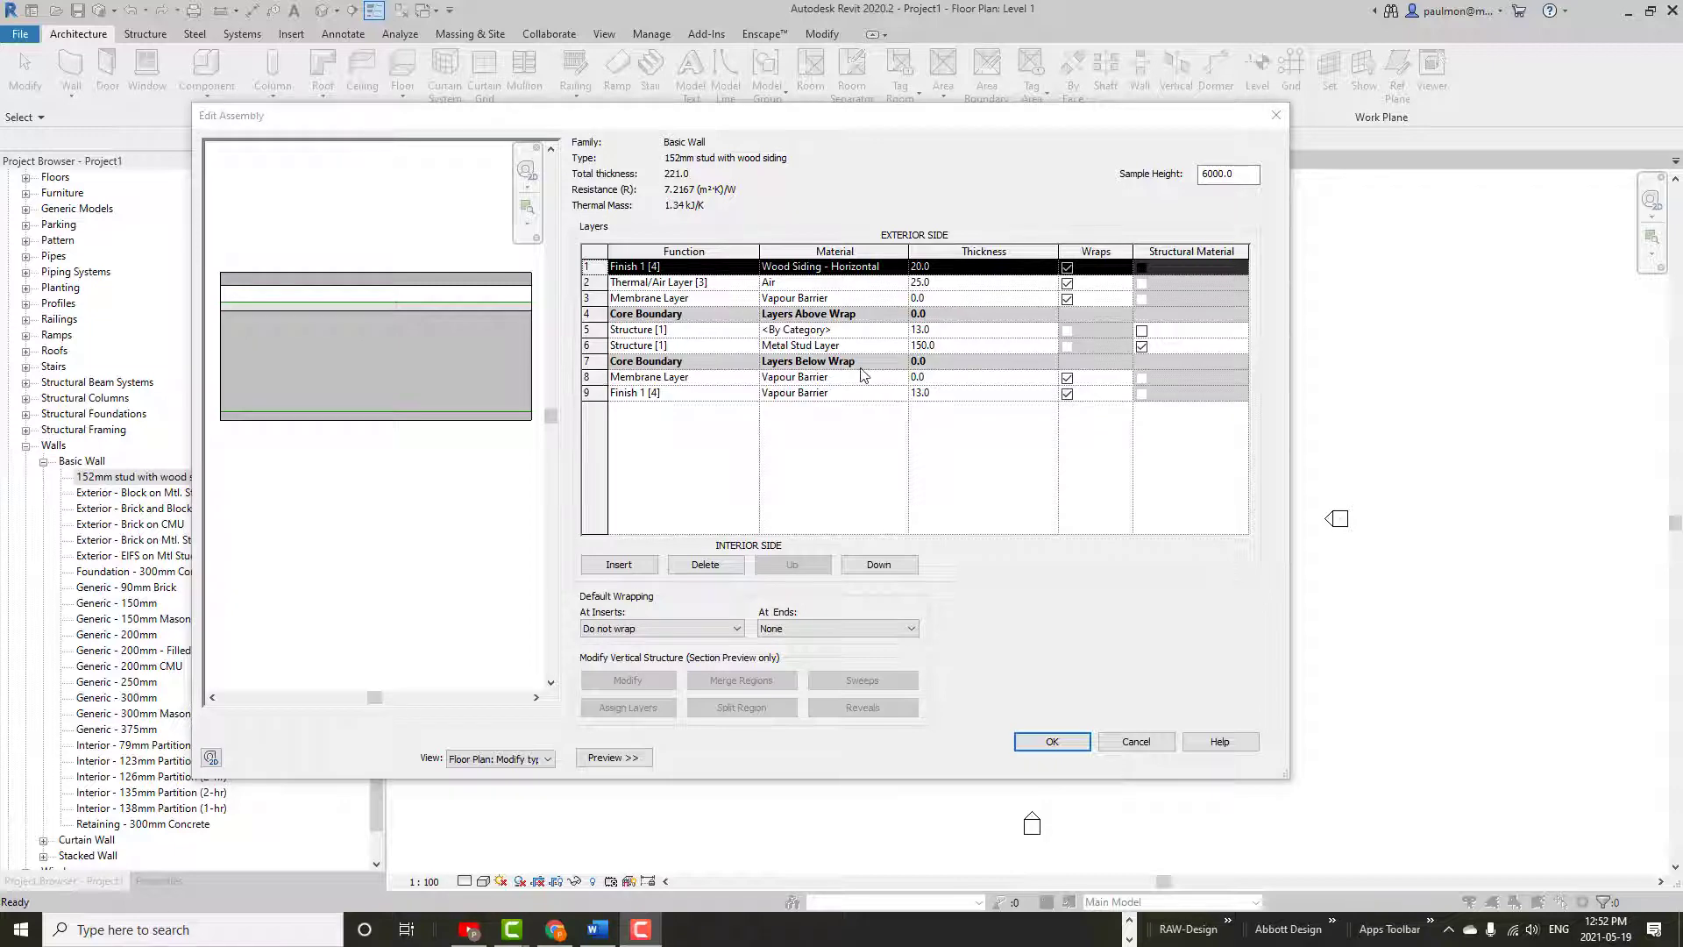
Assign the Gypsum Wall Board material to the innermost 13 mm interior finish layer and accept the assembly
click(903, 395)
click(903, 395)
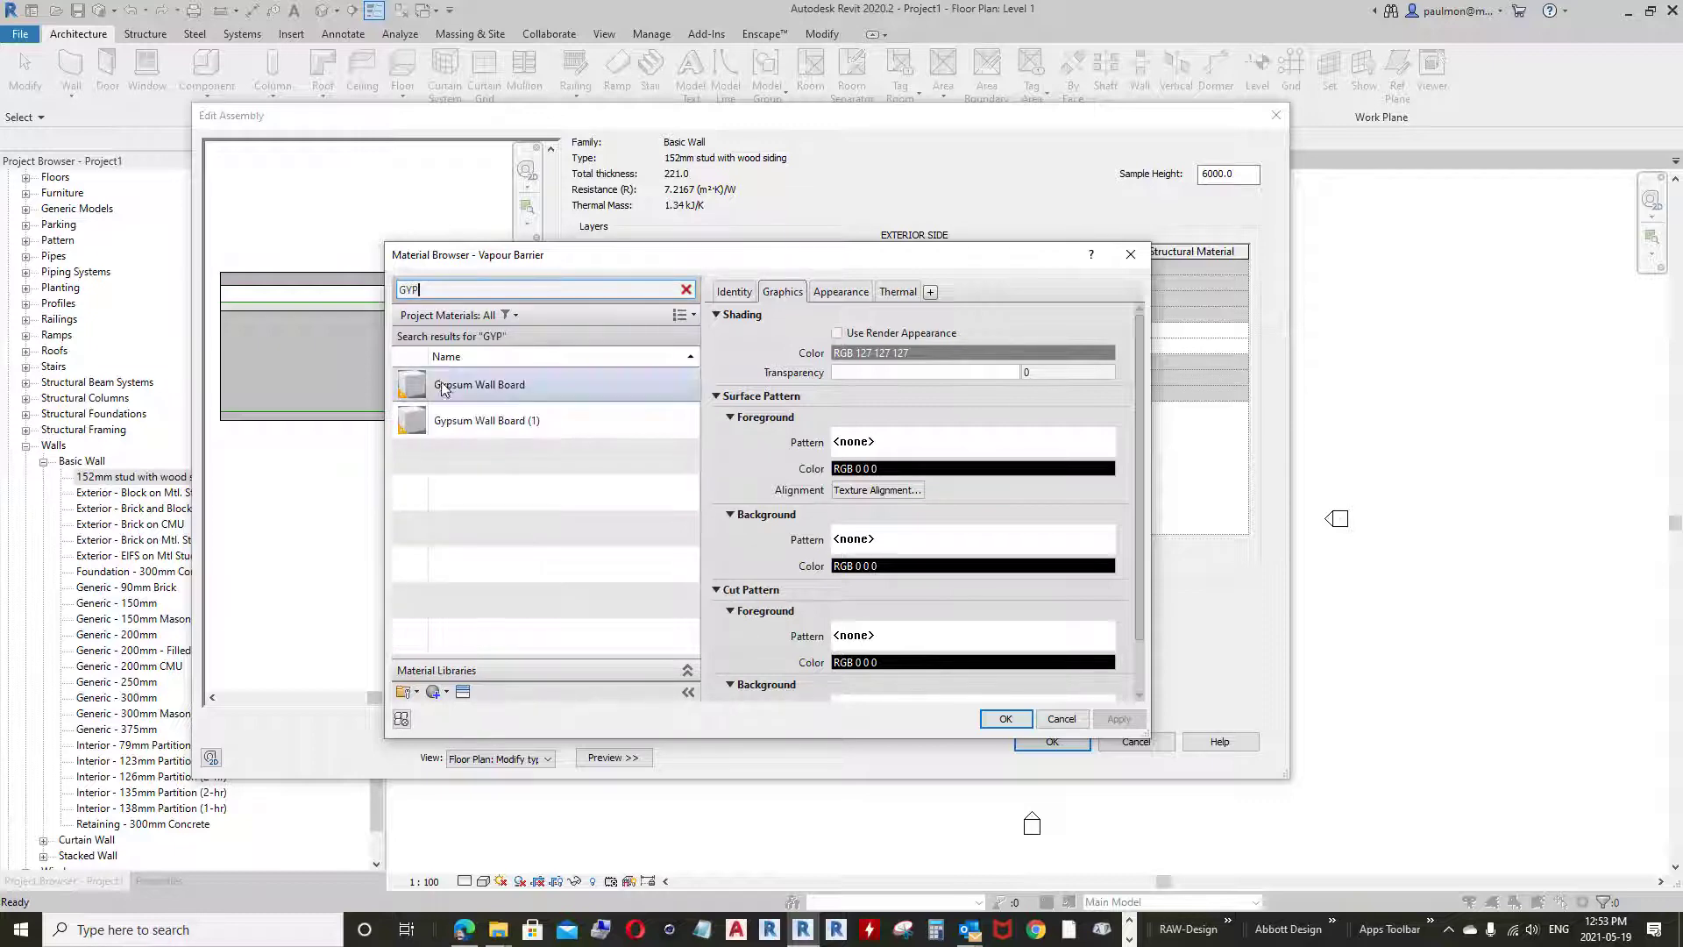
click(479, 384)
click(1017, 721)
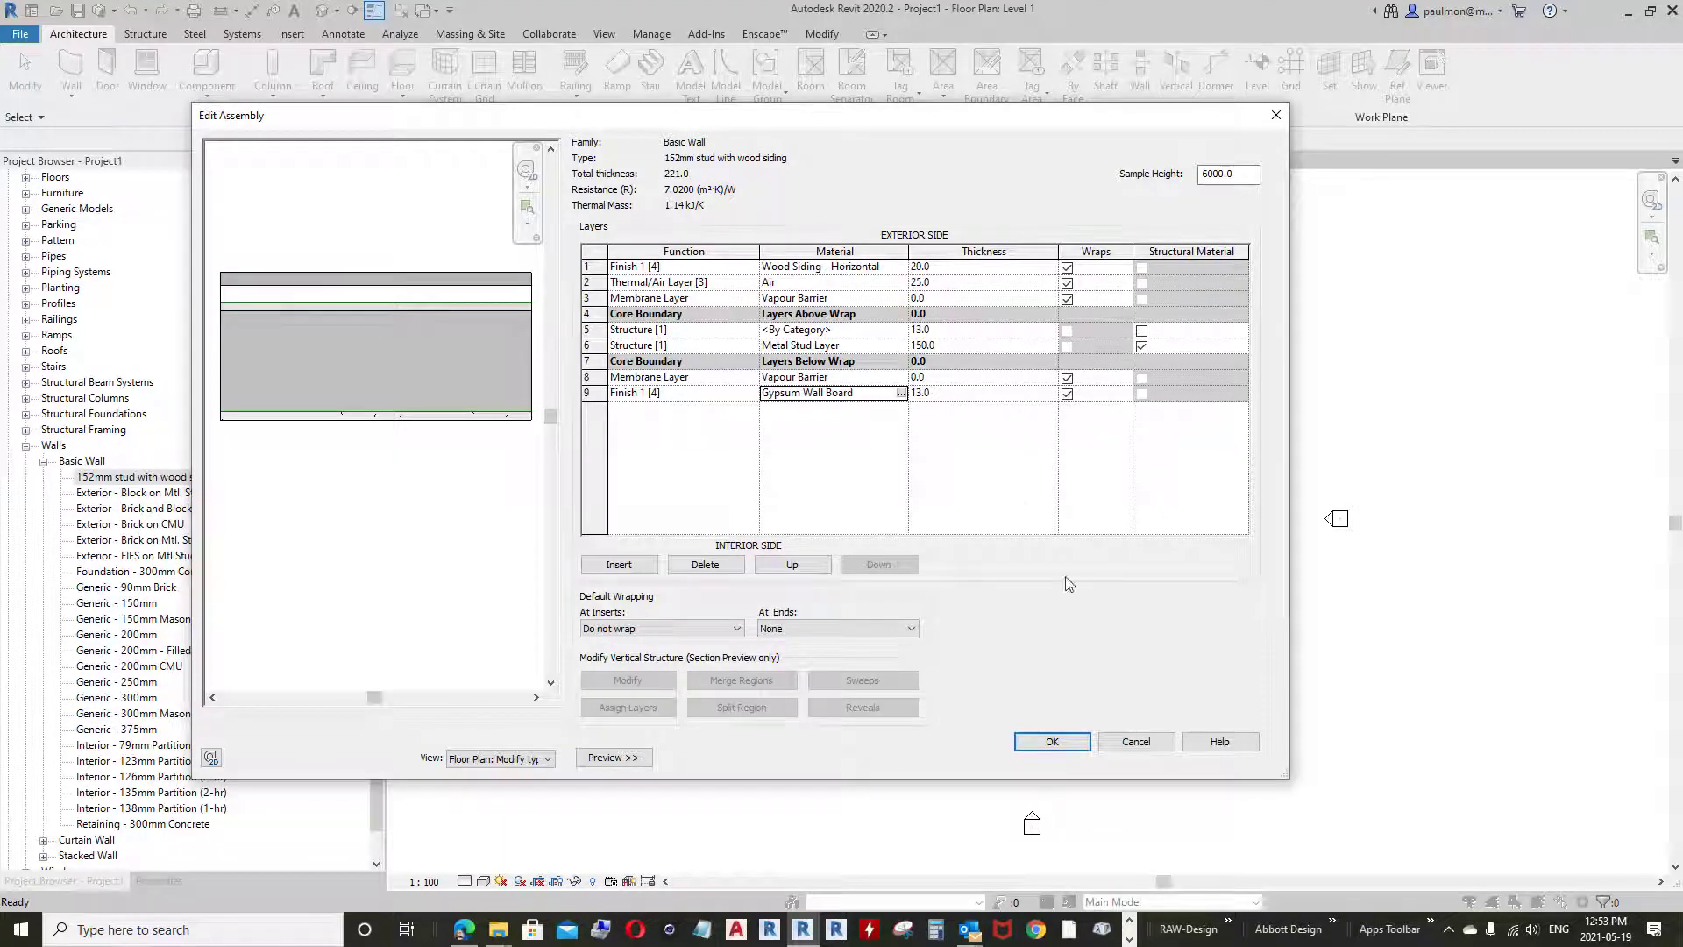
click(1053, 743)
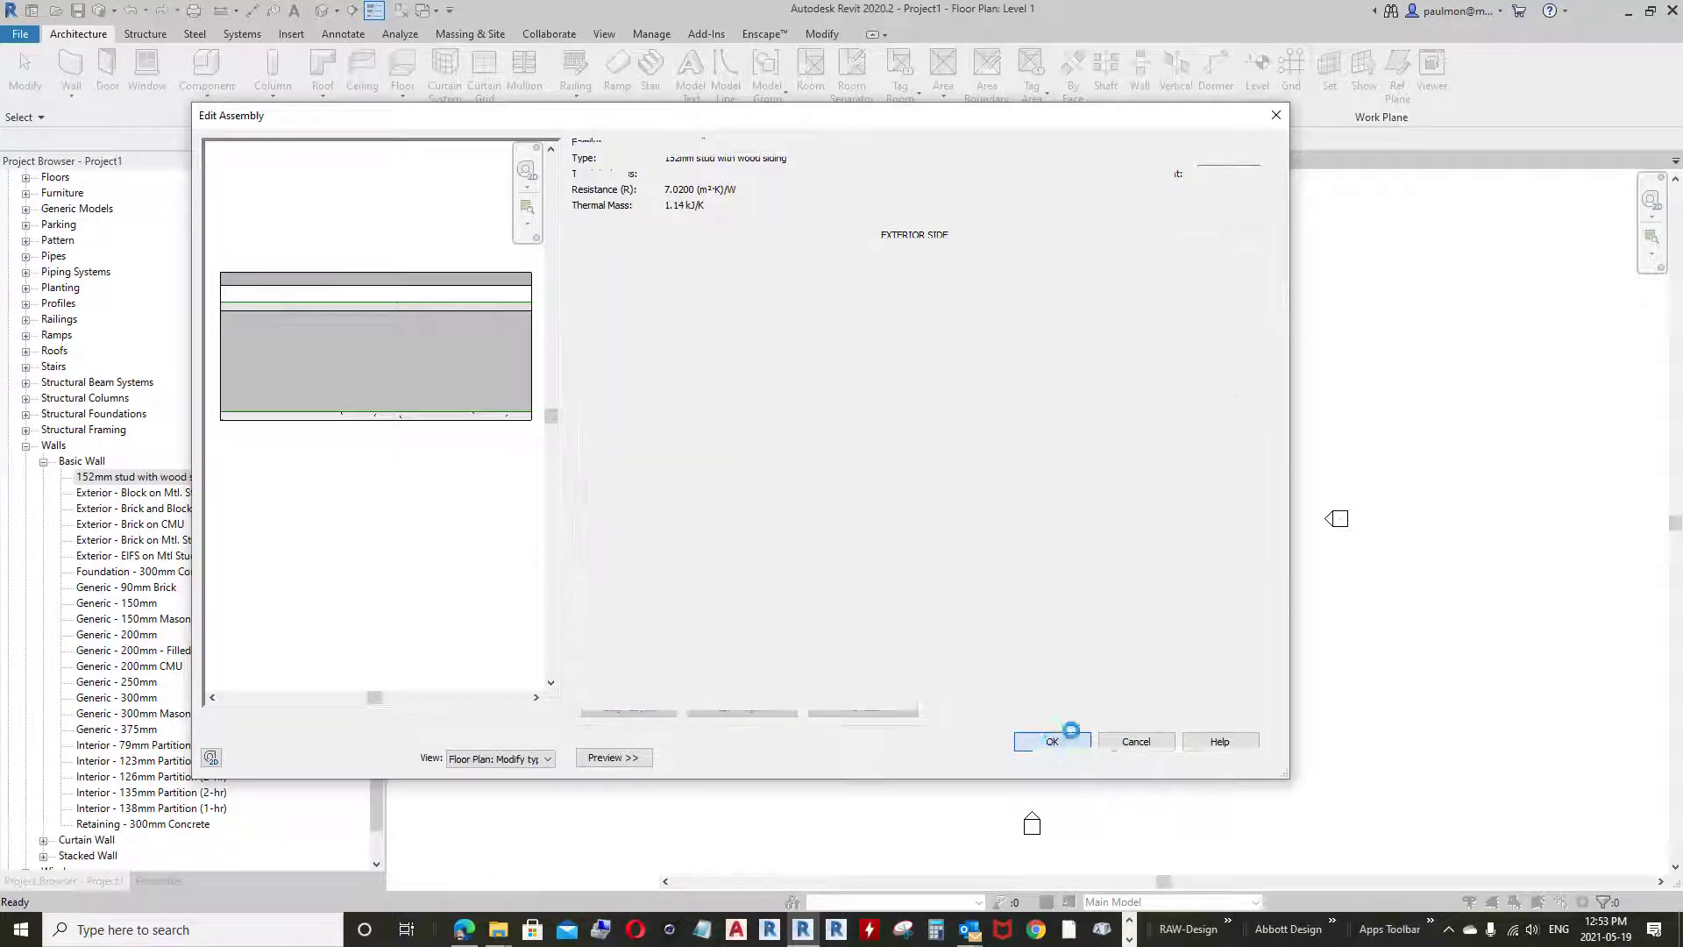